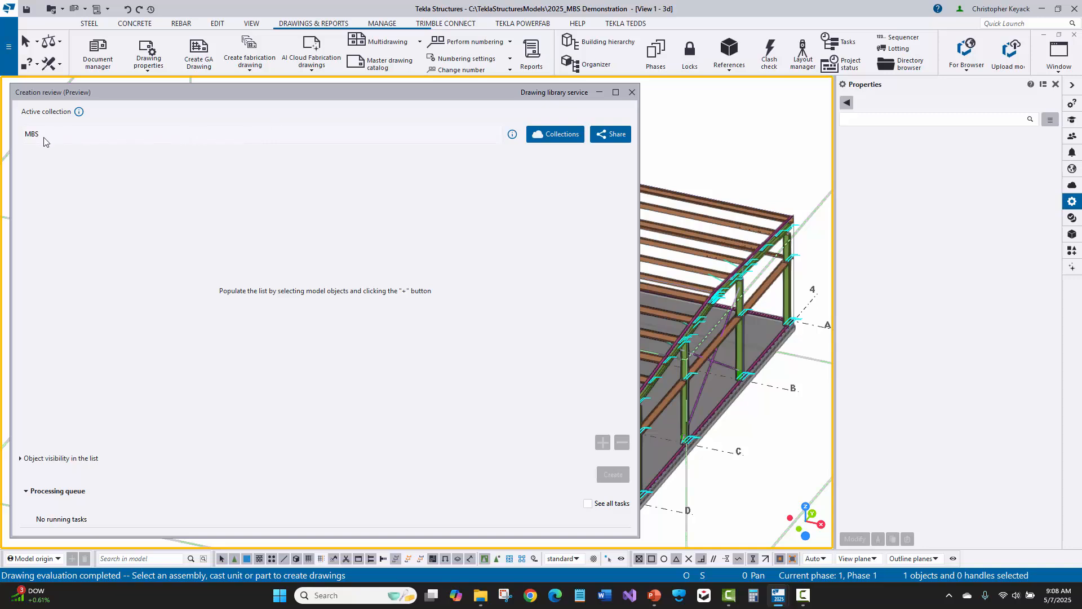
Step: Open the MBS drawing collection and review its jamb, hot rolled end wall column, end wall rafter and 3-plate column libraries
left_click(549, 135)
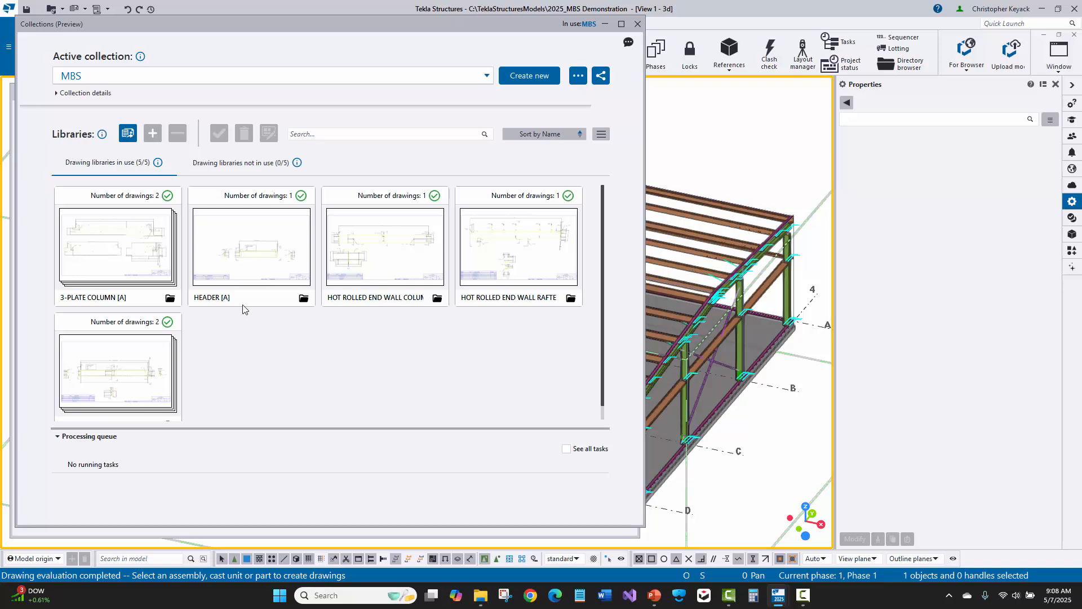
left_click(135, 374)
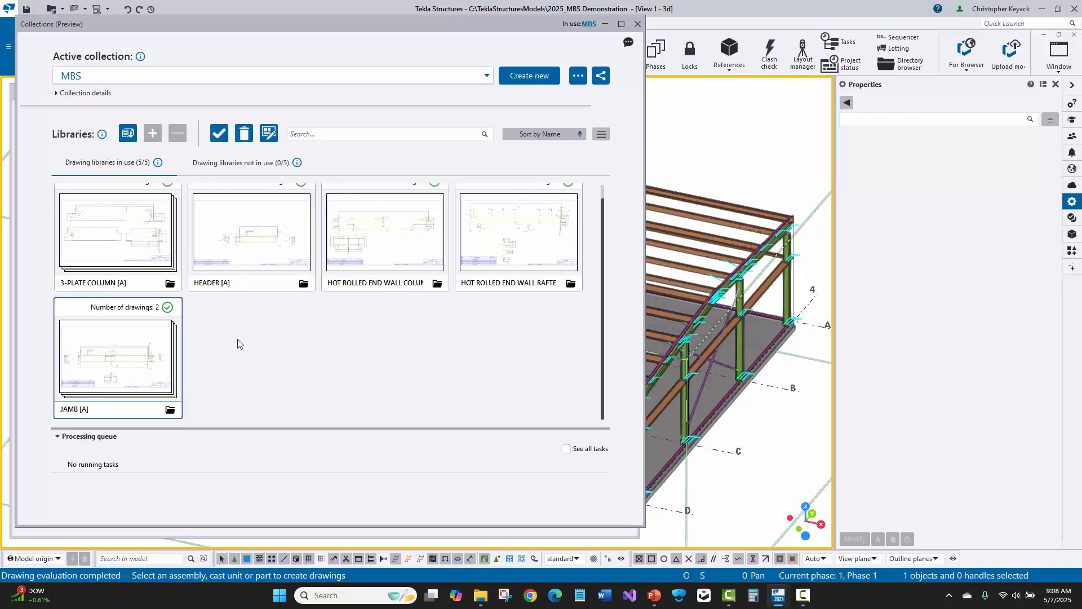
left_click(367, 234)
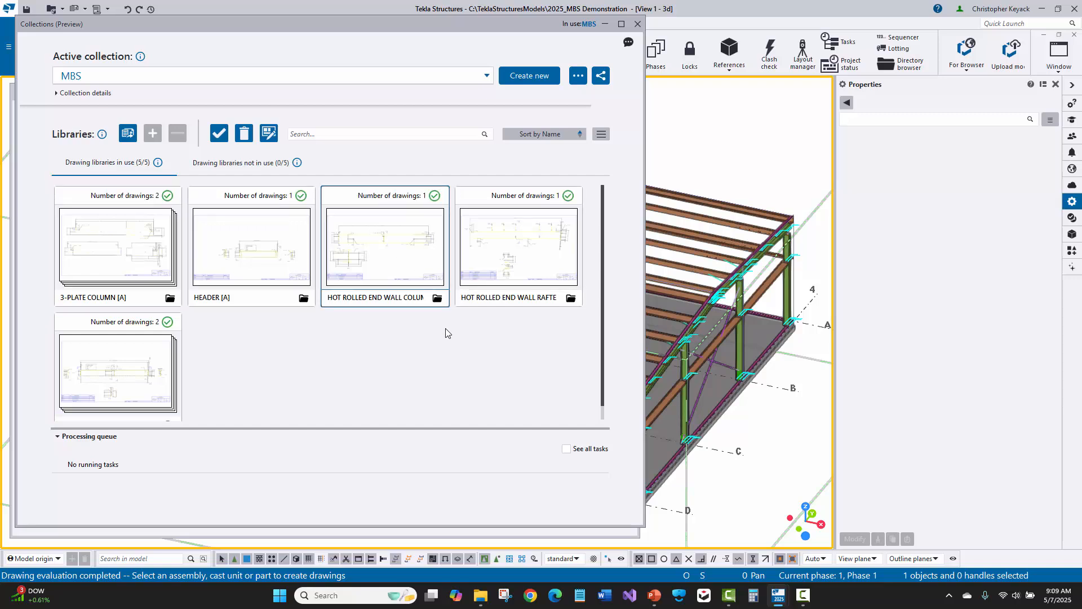
left_click(550, 272)
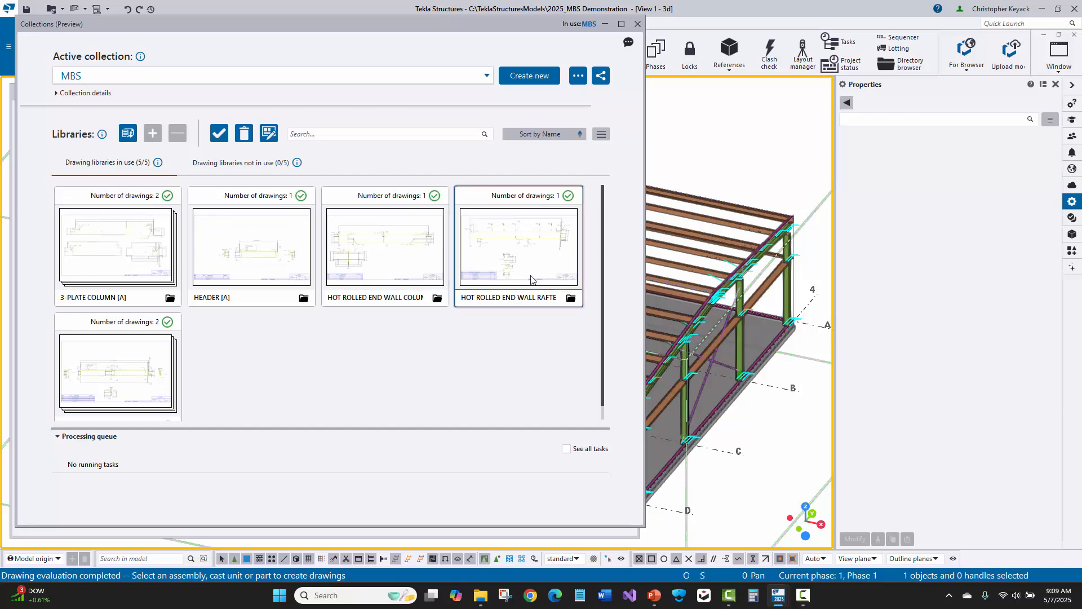
left_click(134, 251)
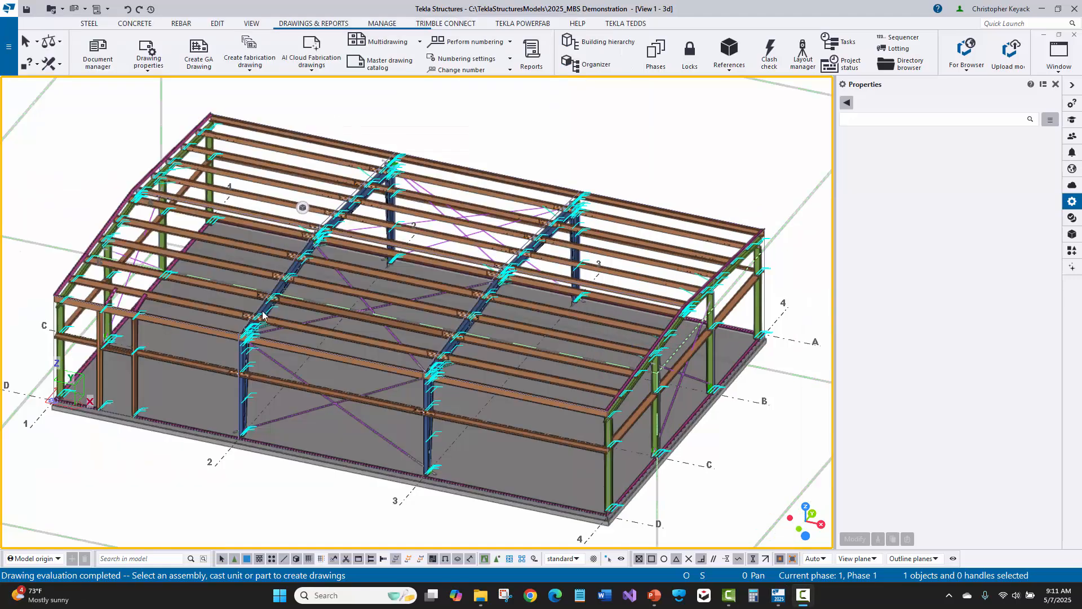
Step: Create KTS drawings from the master drawing catalog for the rafter web plate on grid line 2
scroll(252, 320, "up", 5)
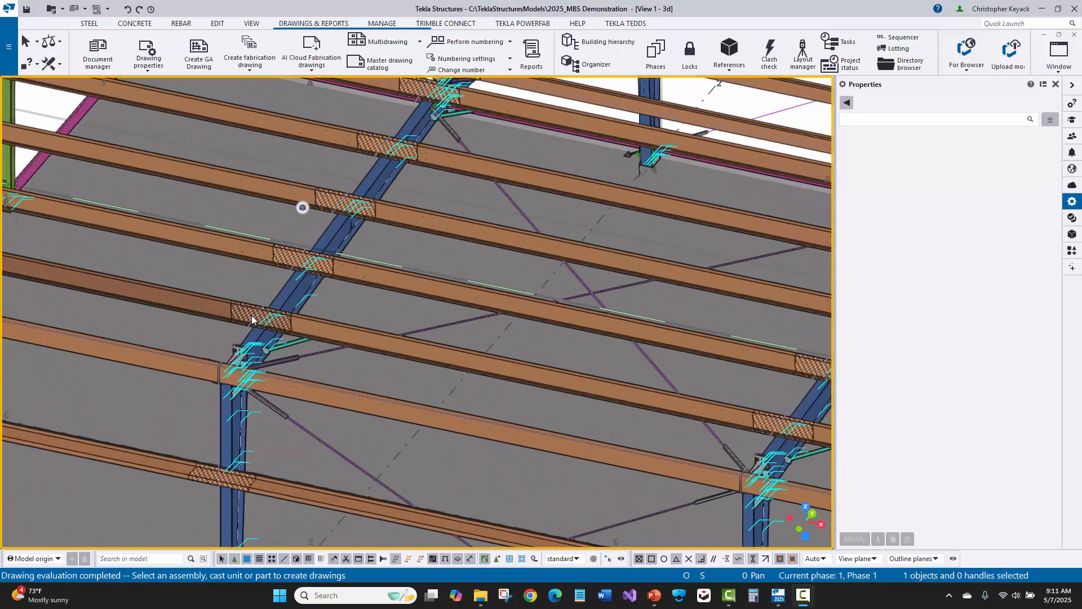
scroll(305, 290, "up", 3)
left_click(313, 286)
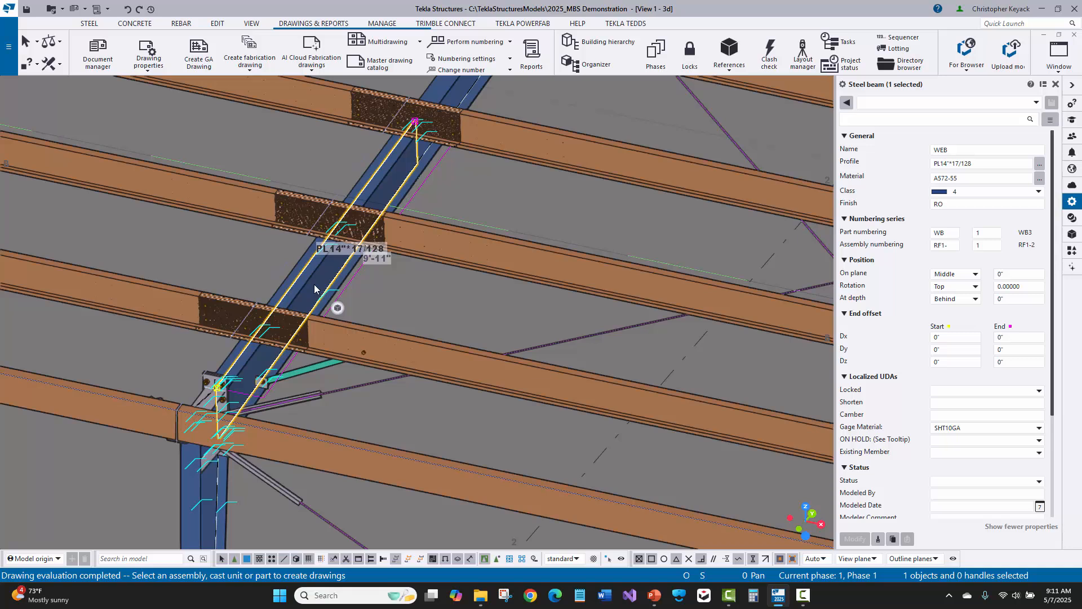
left_click(371, 64)
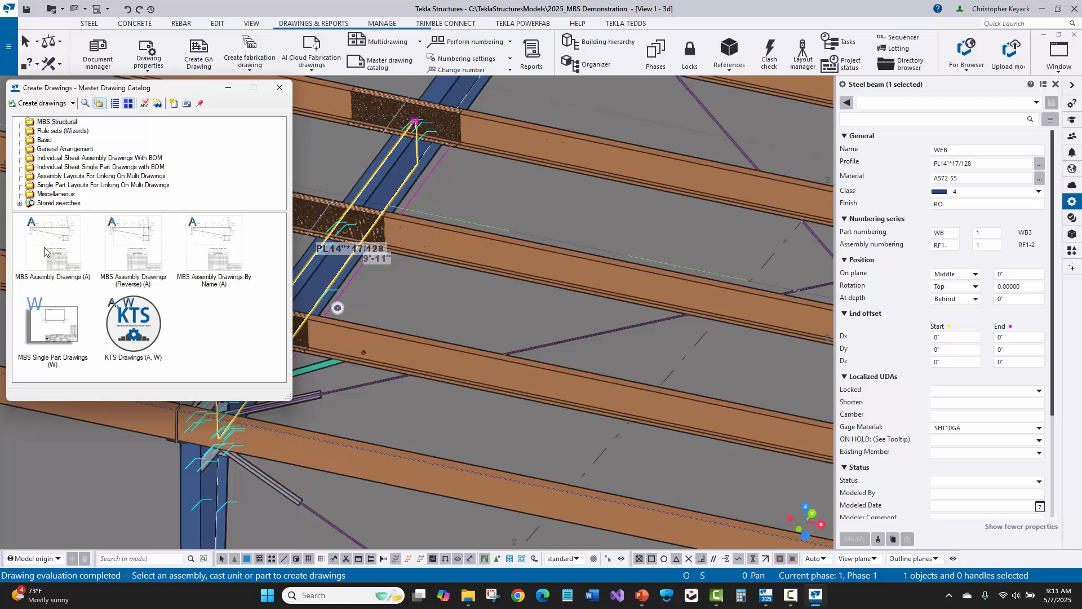
left_click(132, 331)
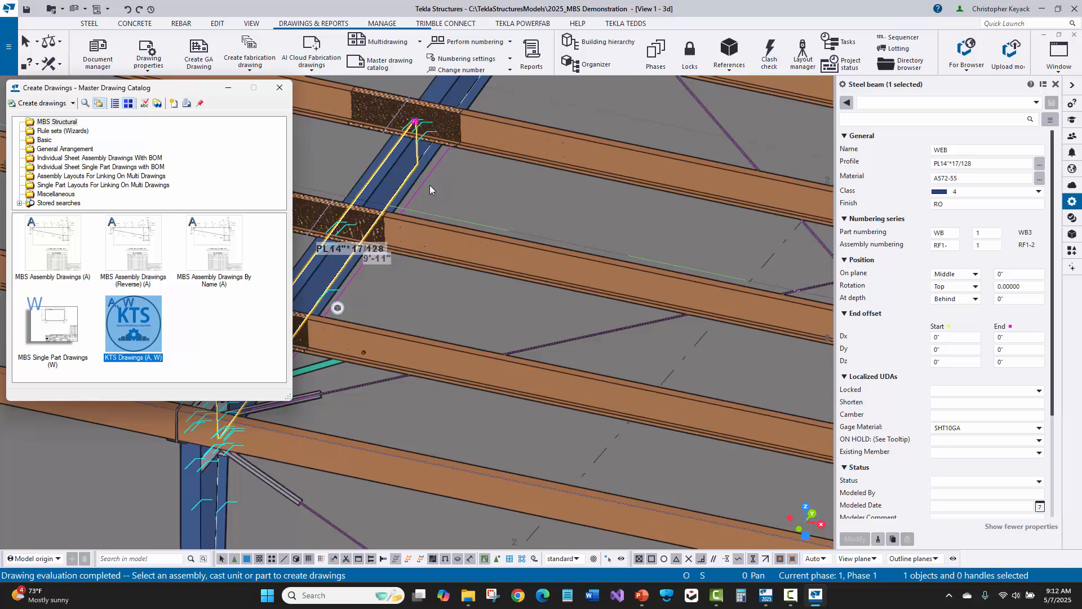
right_click(143, 316)
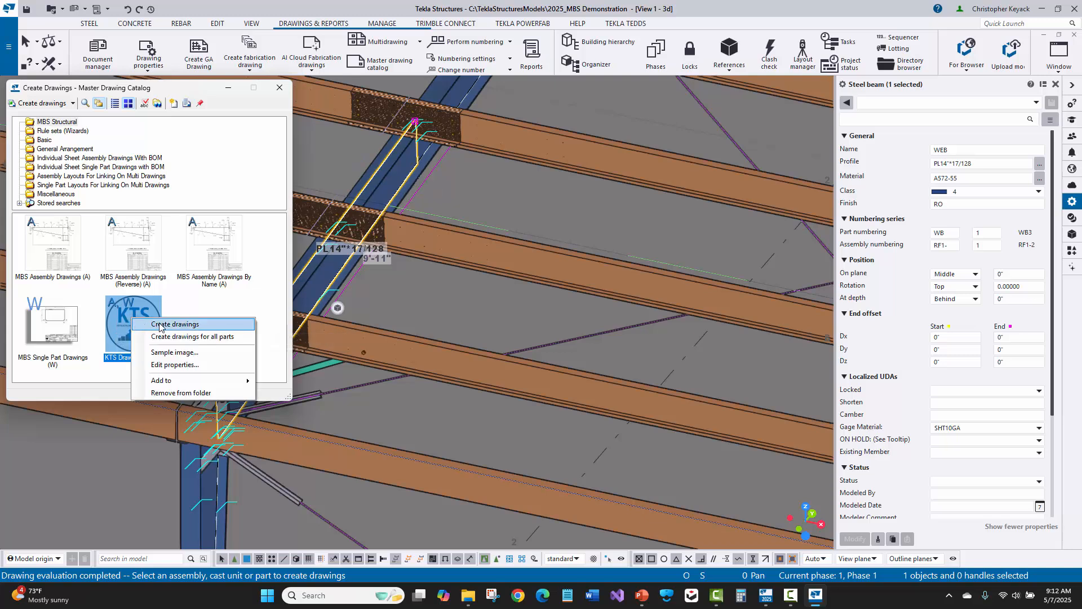
left_click(161, 323)
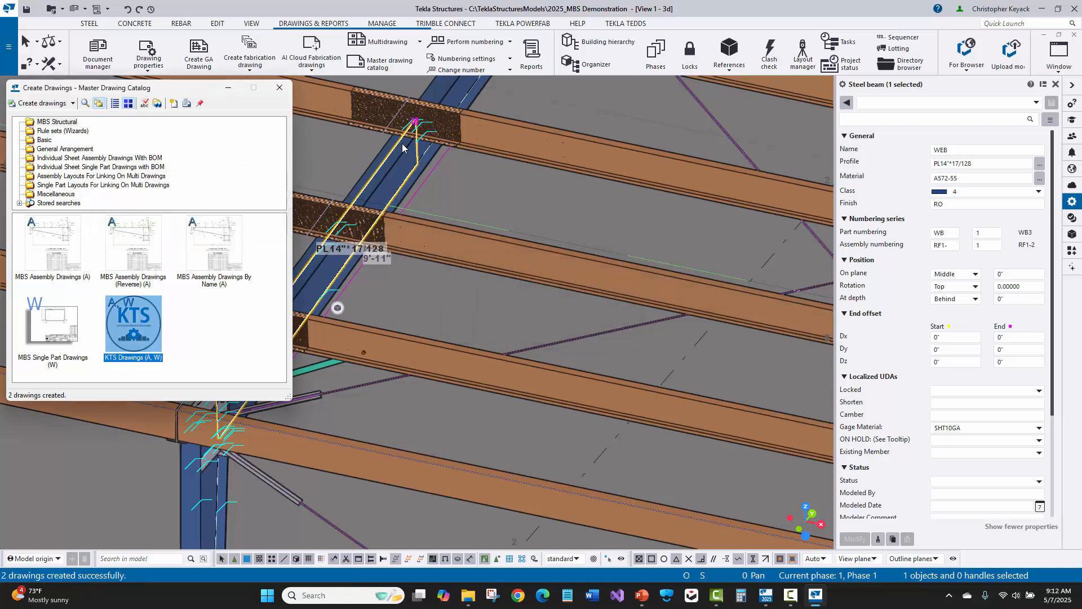
left_click(281, 89)
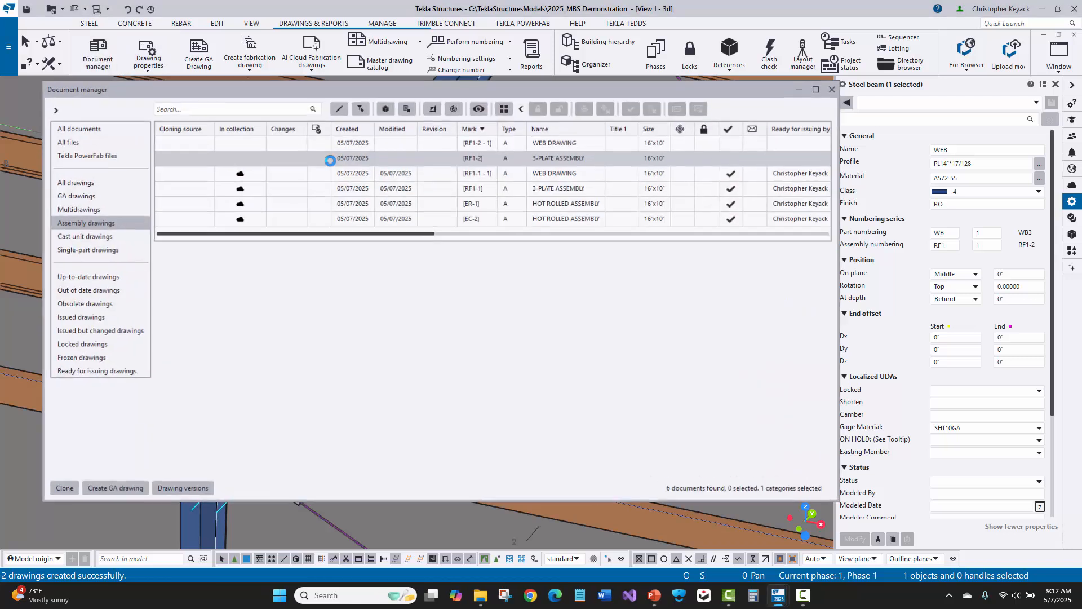
Step: Open the new RF1-2 3-PLATE ASSEMBLY drawing from the document manager and minimize the manager
left_click(402, 143)
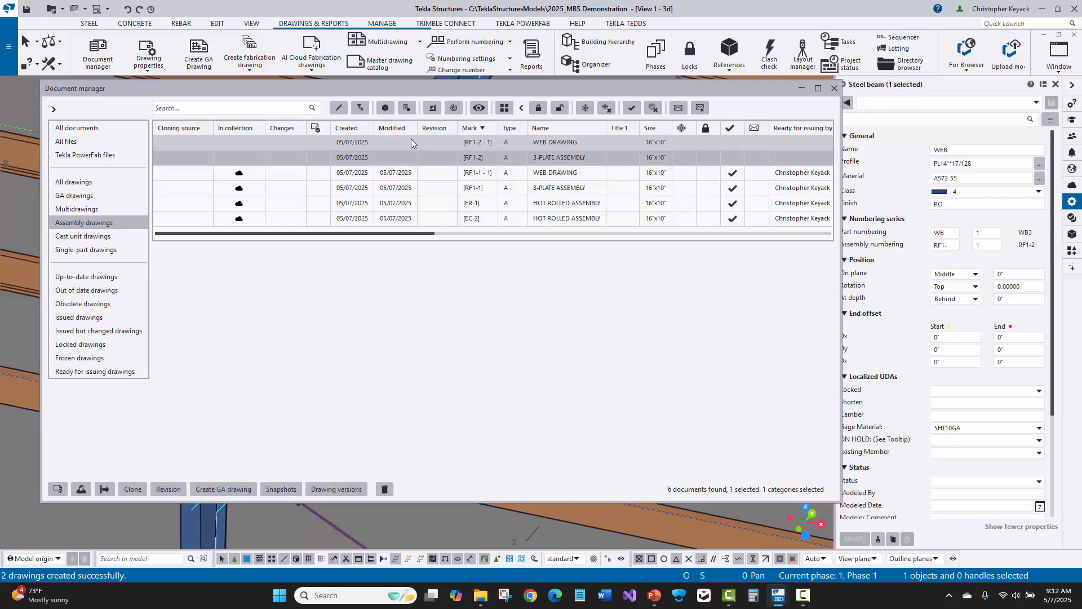
left_click(417, 155)
left_click(427, 140)
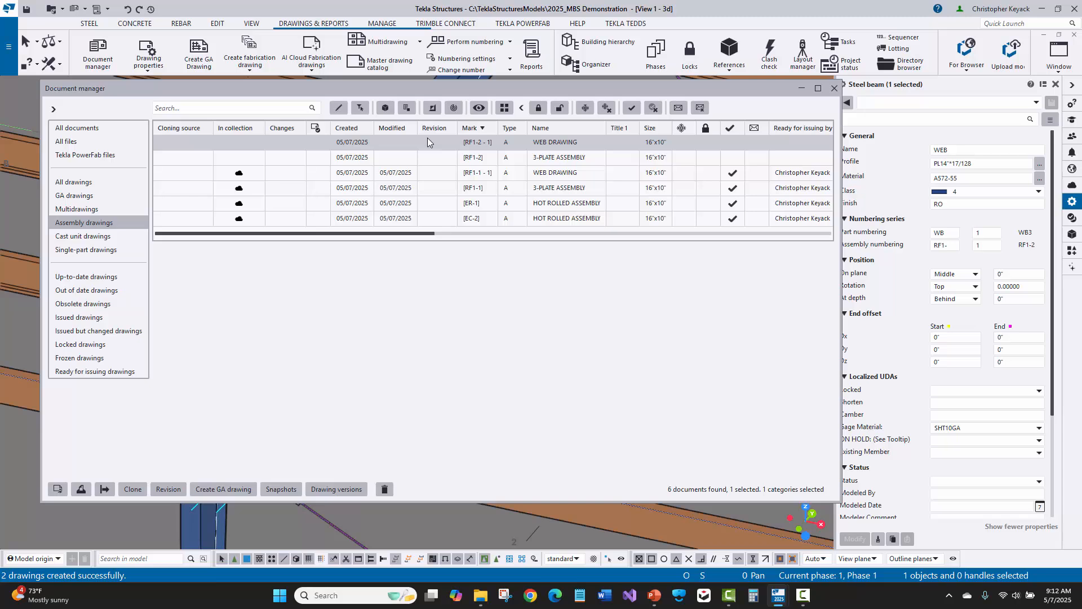
left_click(499, 161)
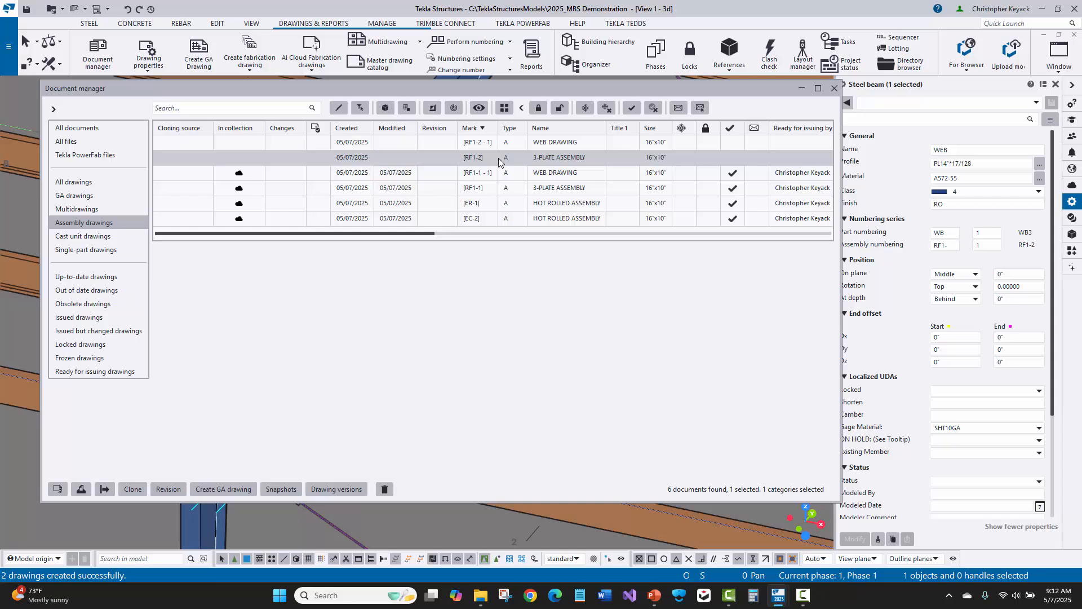
double_click(499, 158)
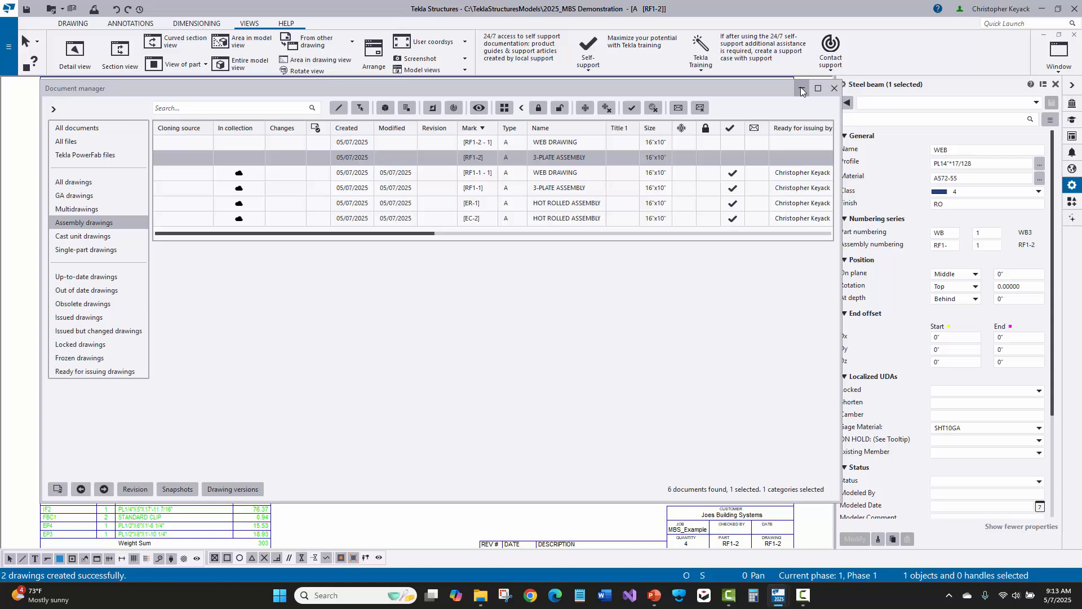
left_click(801, 88)
Step: Move the 3 7/8 dimension from outside end plate EP3 to its inner side, above the web
left_click(345, 235)
scroll(32, 325, "up", 7)
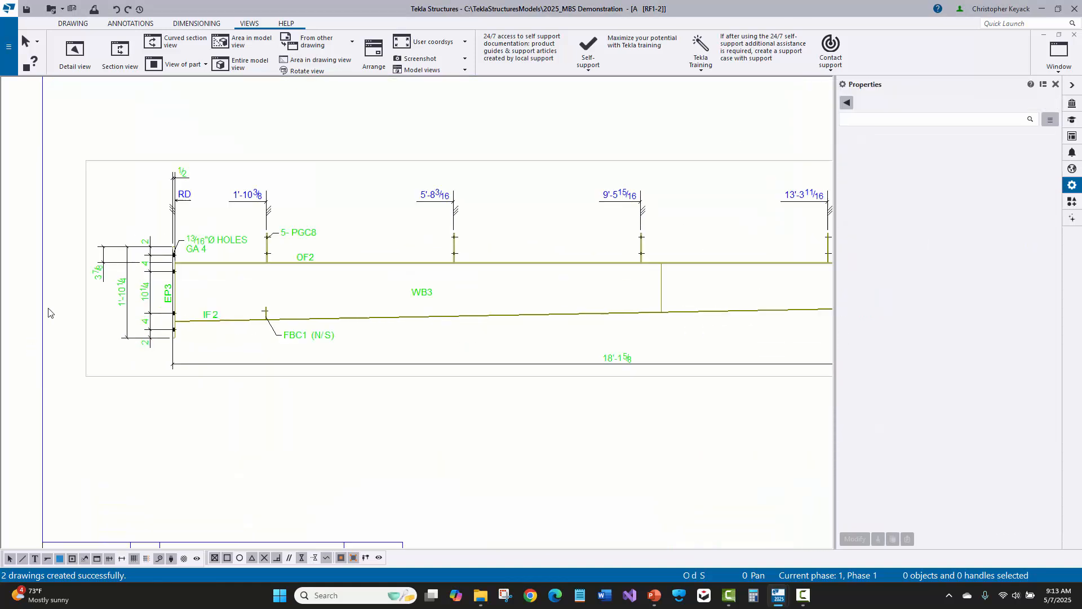
middle_click_drag(107, 246, 129, 326)
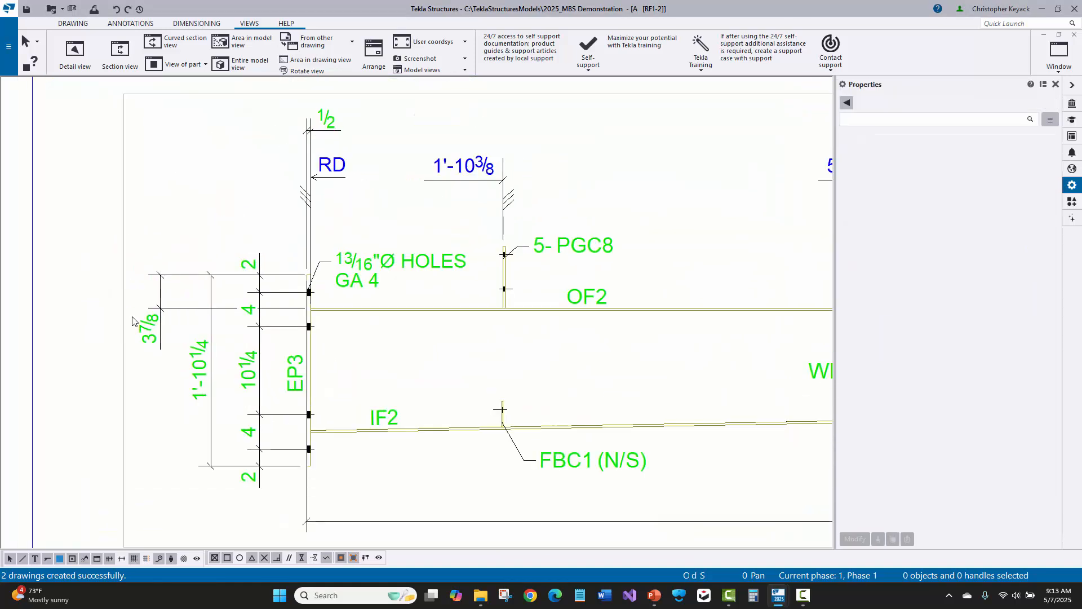
scroll(148, 316, "up", 1)
left_click(148, 330)
left_click_drag(148, 331, 481, 348)
Step: Raise the 13/16" holes bolt mark at end plate EP3 clear of the relocated dimension
scroll(425, 259, "up", 1)
left_click(428, 245)
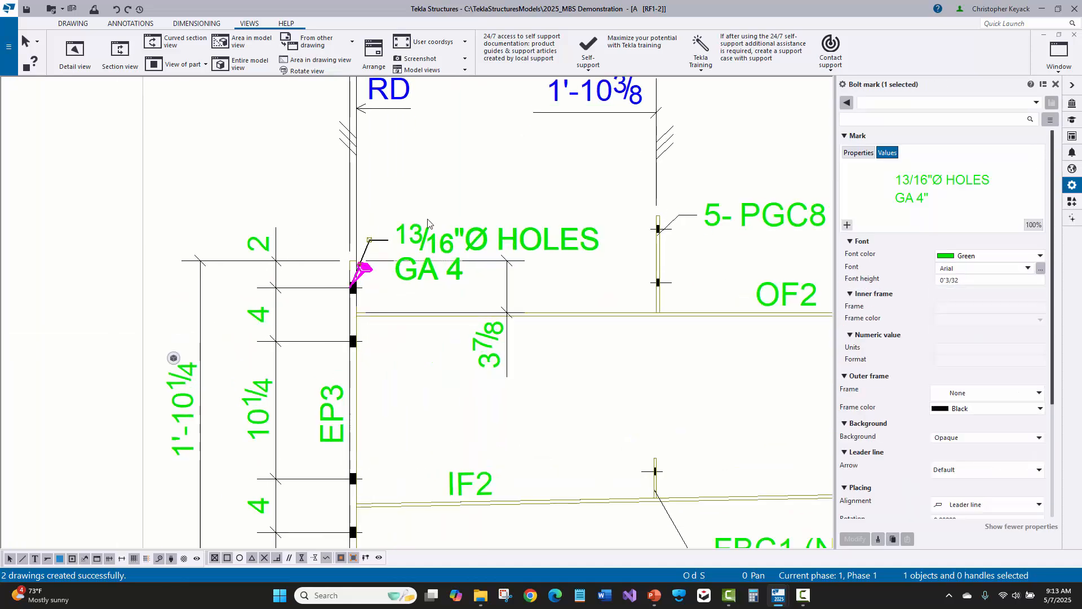
left_click_drag(428, 246, 437, 175)
Step: Reattach the upper point of the 3 7/8 dimension from the end plate's top edge to the top bolt hole
left_click(396, 261)
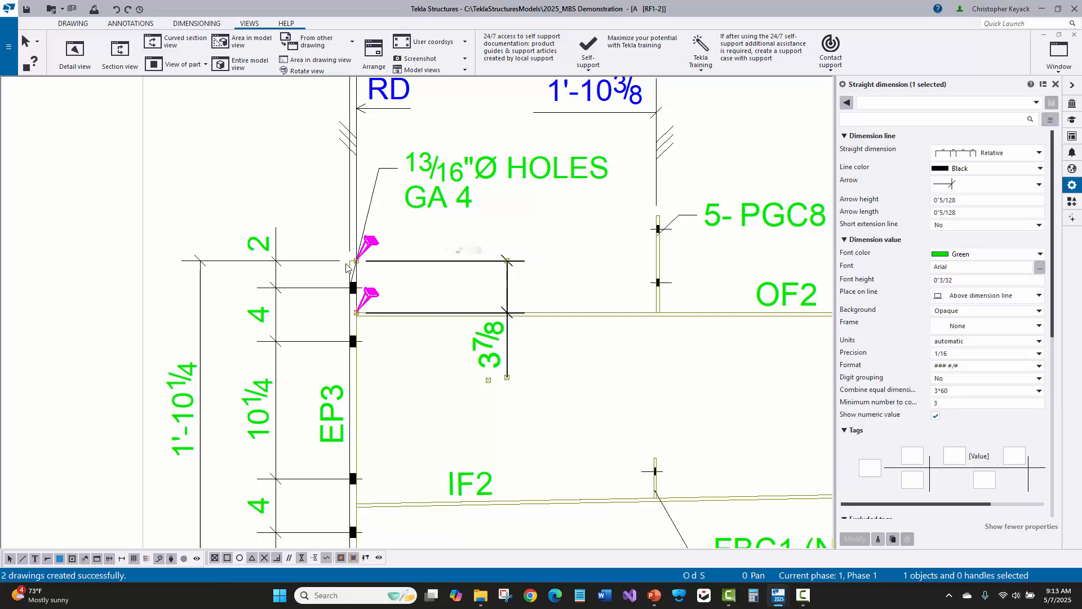
scroll(335, 263, "up", 2)
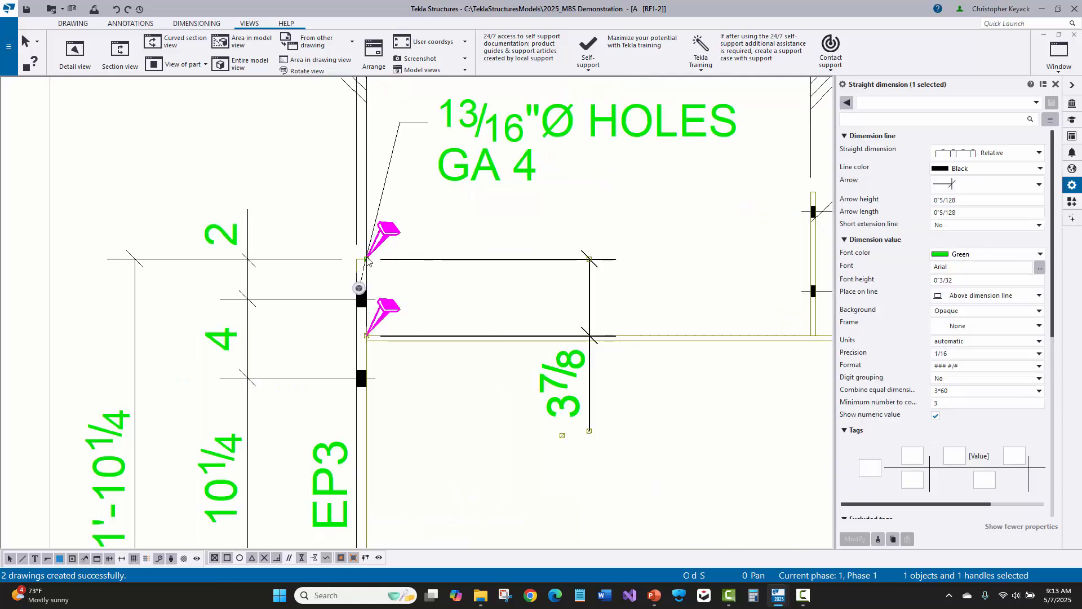
left_click_drag(367, 263, 366, 300)
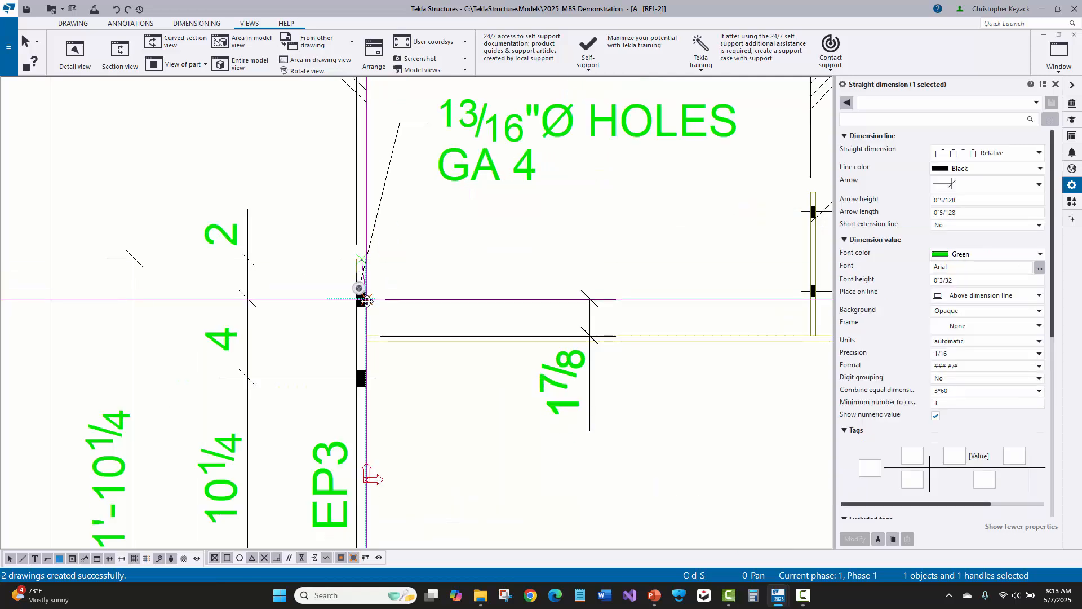
left_click(427, 269)
Step: Inspect the associativity options of the adjusted dimension's upper point at the top bolt hole
left_click(405, 299)
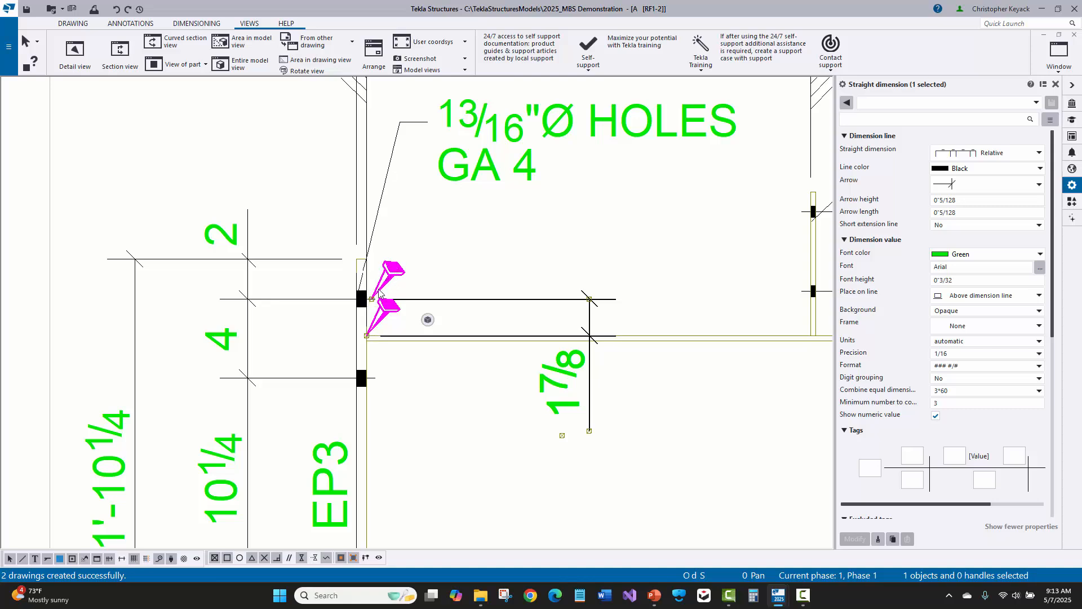
left_click(388, 276)
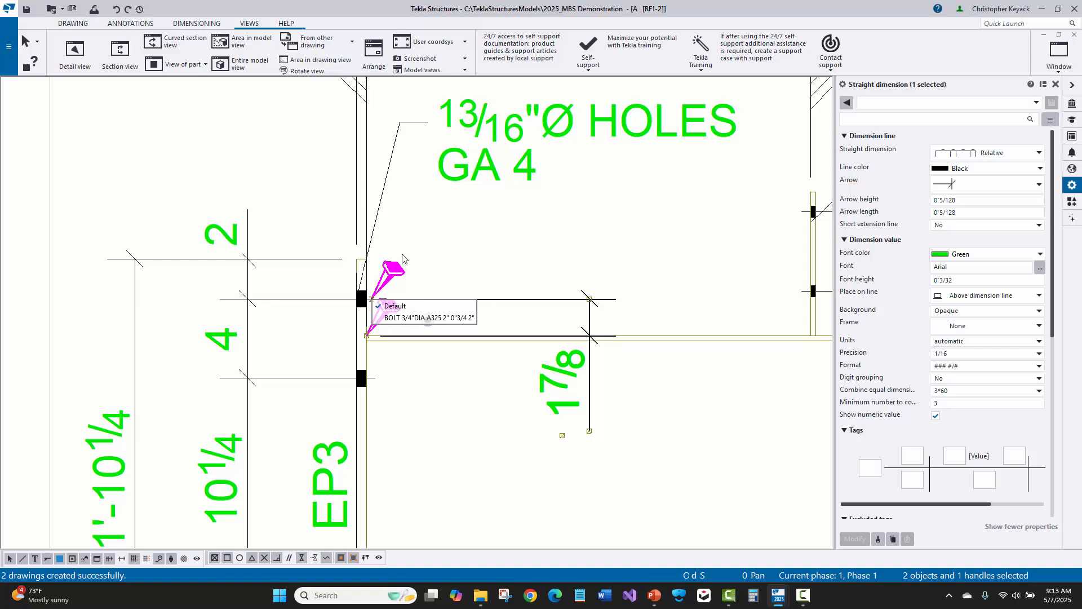
left_click(460, 254)
left_click(548, 368)
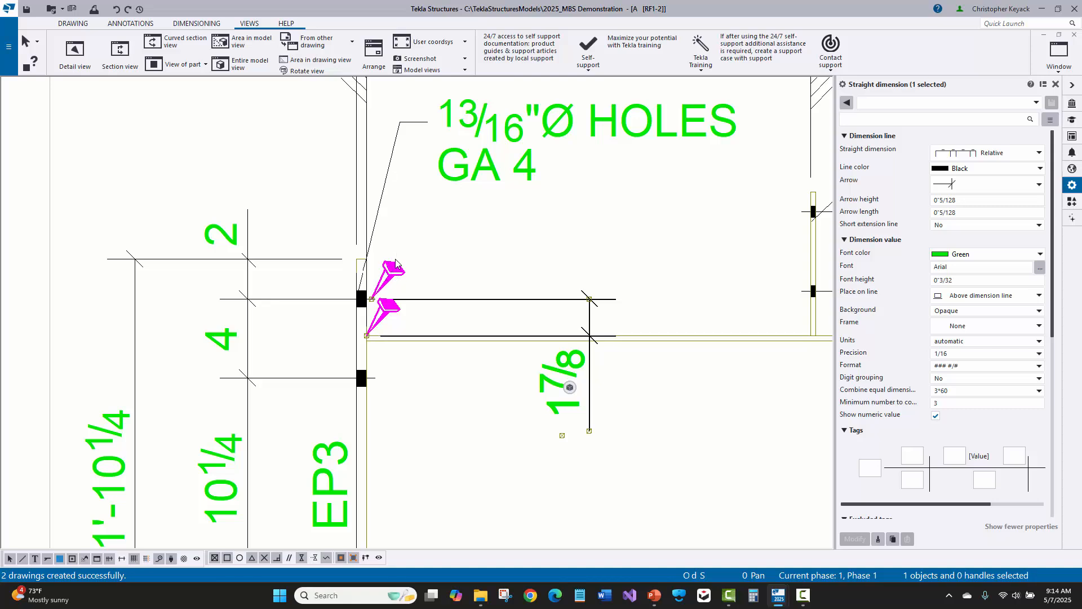
left_click(426, 250)
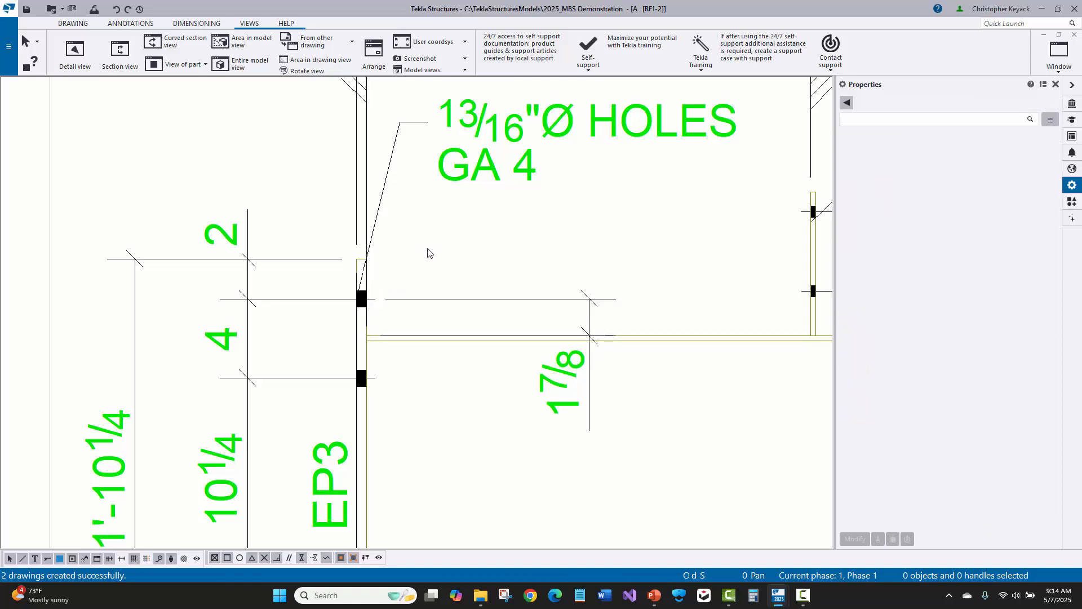
Step: Move the flange-to-bolt-hole dimension's value to the upper side of its extension lines
scroll(429, 249, "down", 1)
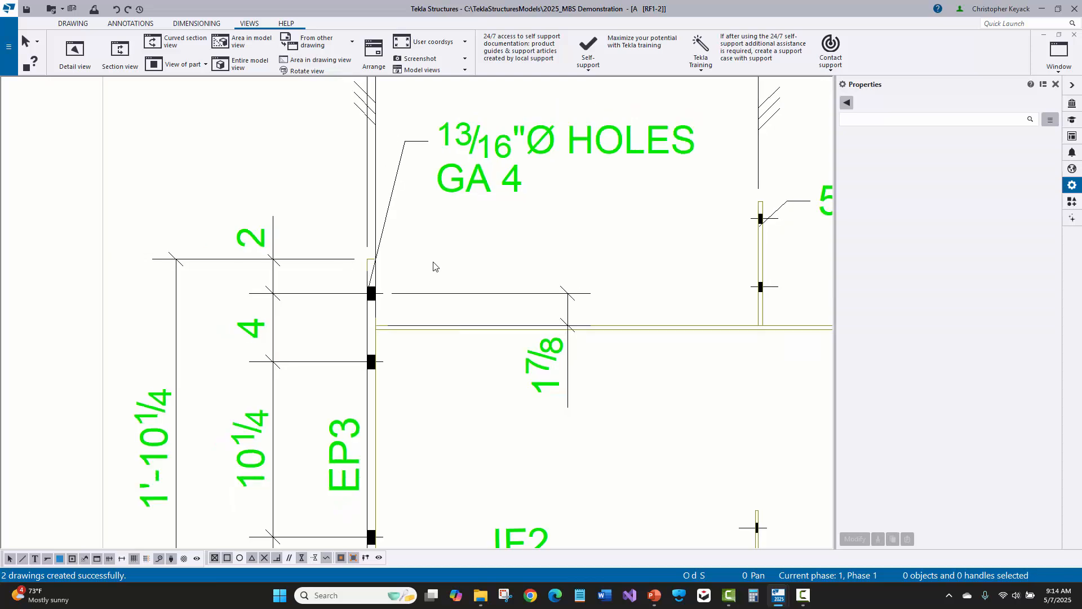
left_click(543, 378)
right_click(542, 364)
left_click(573, 246)
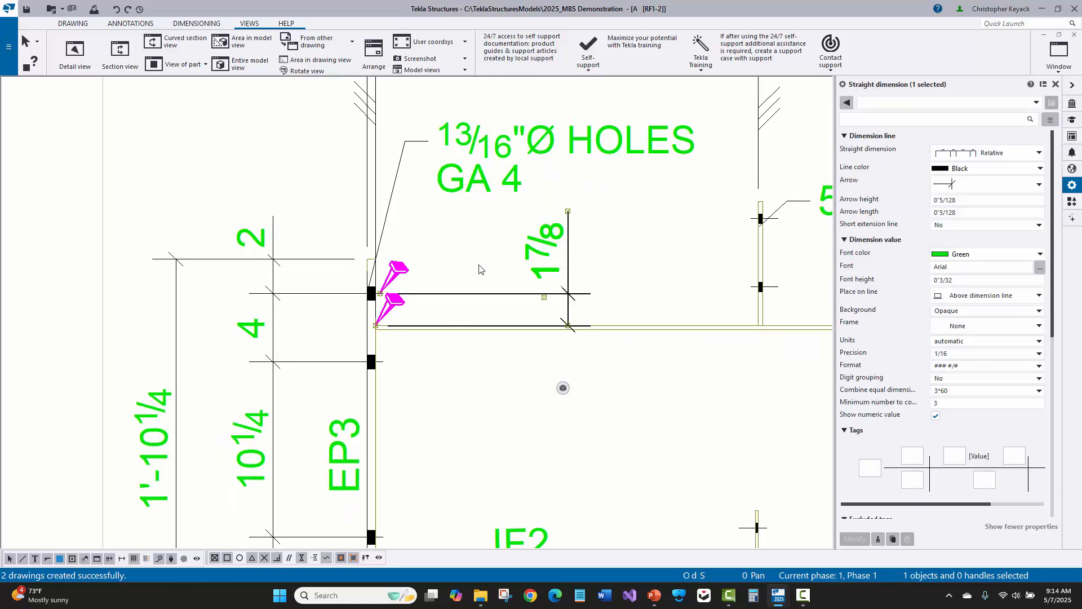
left_click(464, 271)
Step: Examine the clip location dimensions along the outer flange and the overall layout of the assembly drawing
scroll(464, 271, "down", 3)
scroll(486, 367, "down", 3)
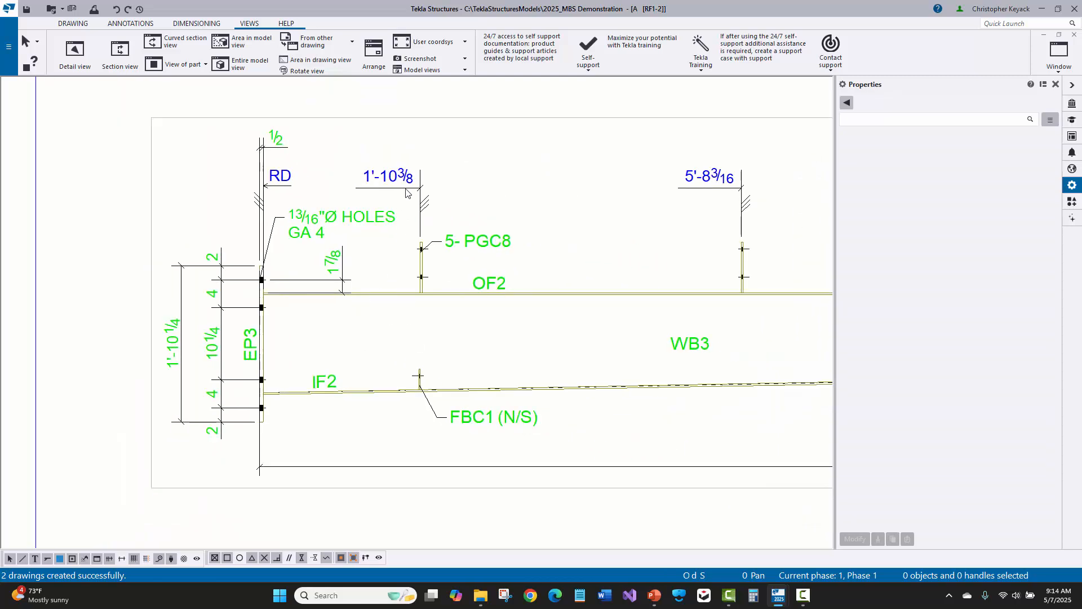
left_click(402, 182)
scroll(421, 248, "up", 2)
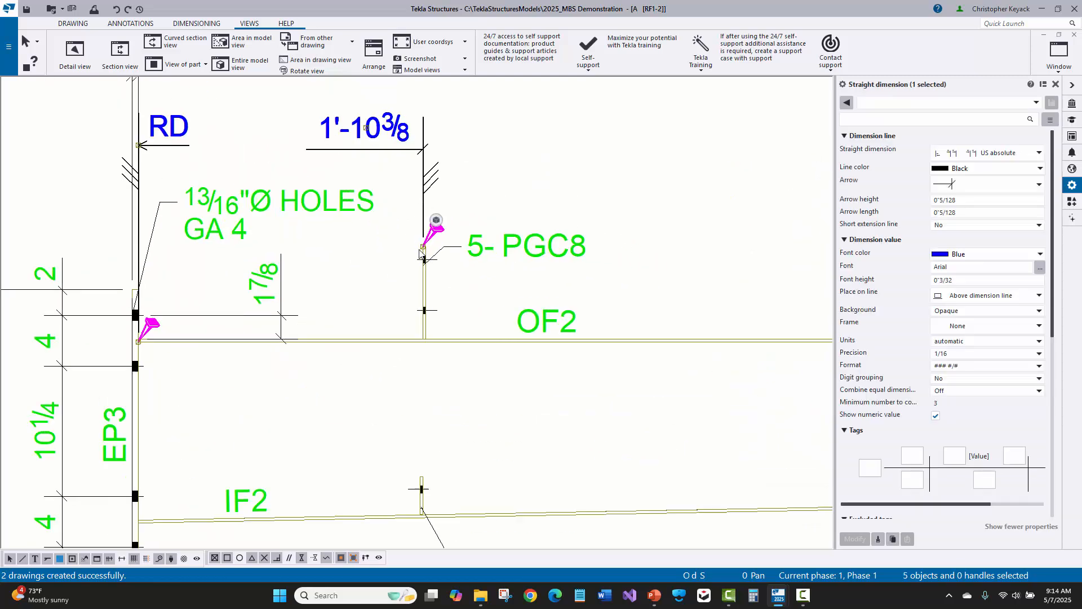
scroll(426, 249, "down", 2)
left_click(546, 209)
scroll(649, 270, "down", 2)
middle_click_drag(669, 296, 434, 296)
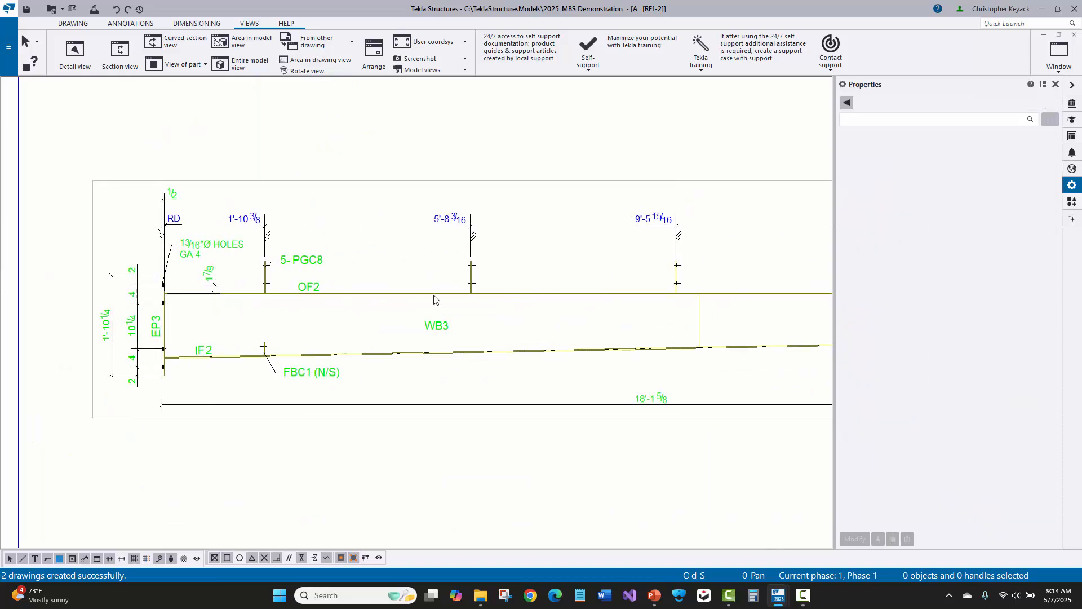
scroll(429, 305, "down", 4)
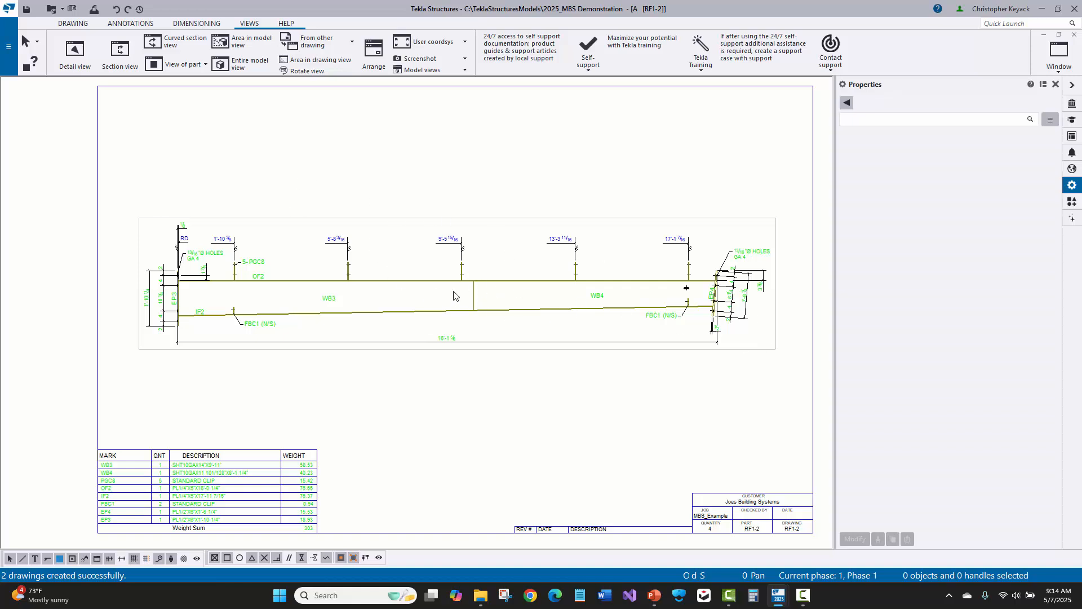
Step: Open the assembly drawing properties and bring up the front view's RF_Assembly_Main view properties
double_click(479, 168)
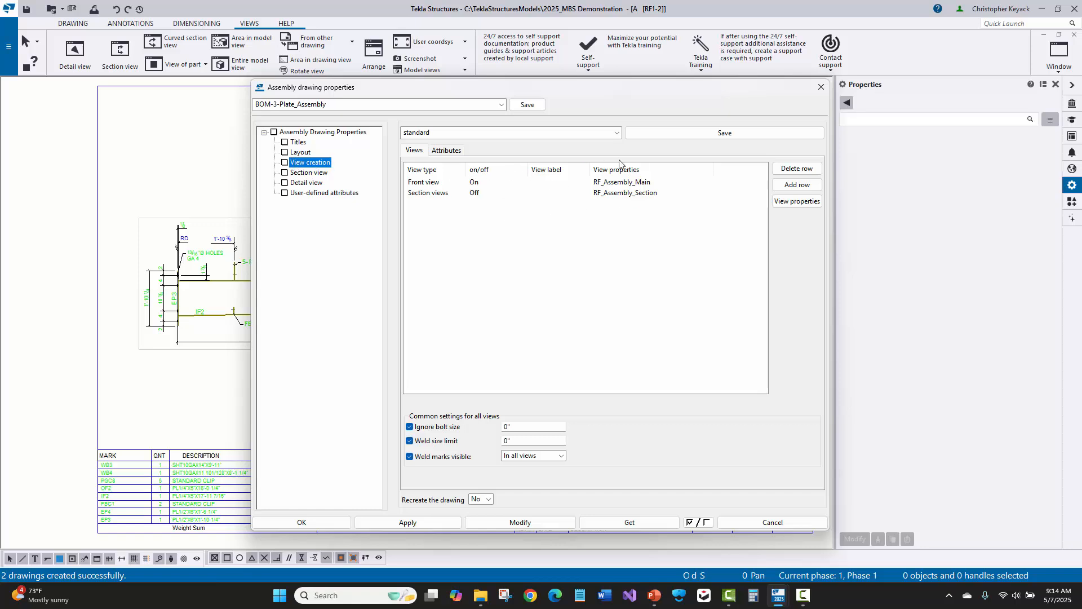
left_click(609, 182)
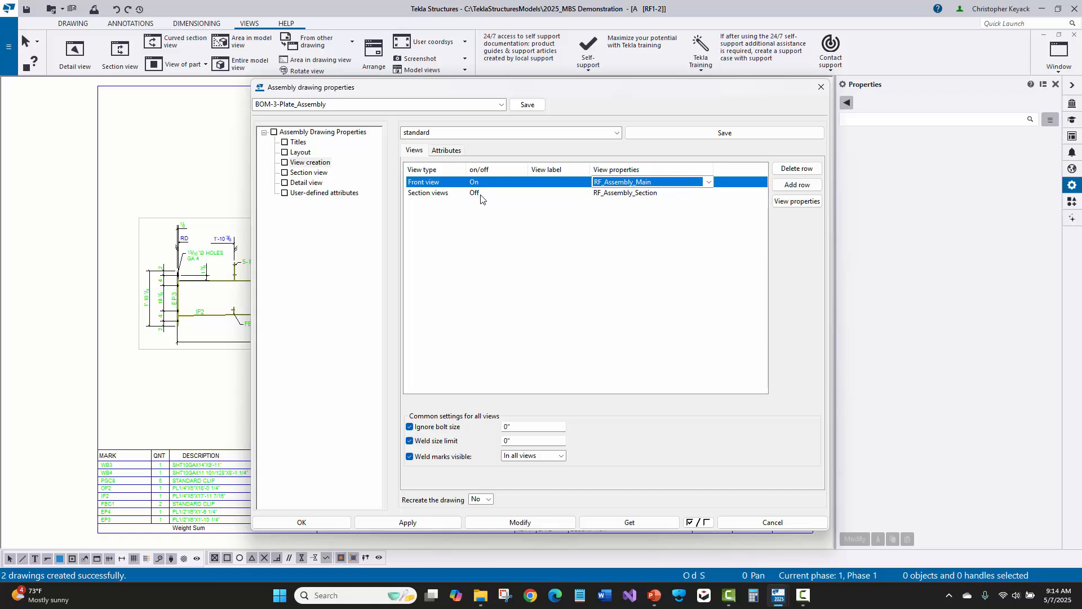
left_click(609, 184)
left_click(609, 183)
left_click(795, 202)
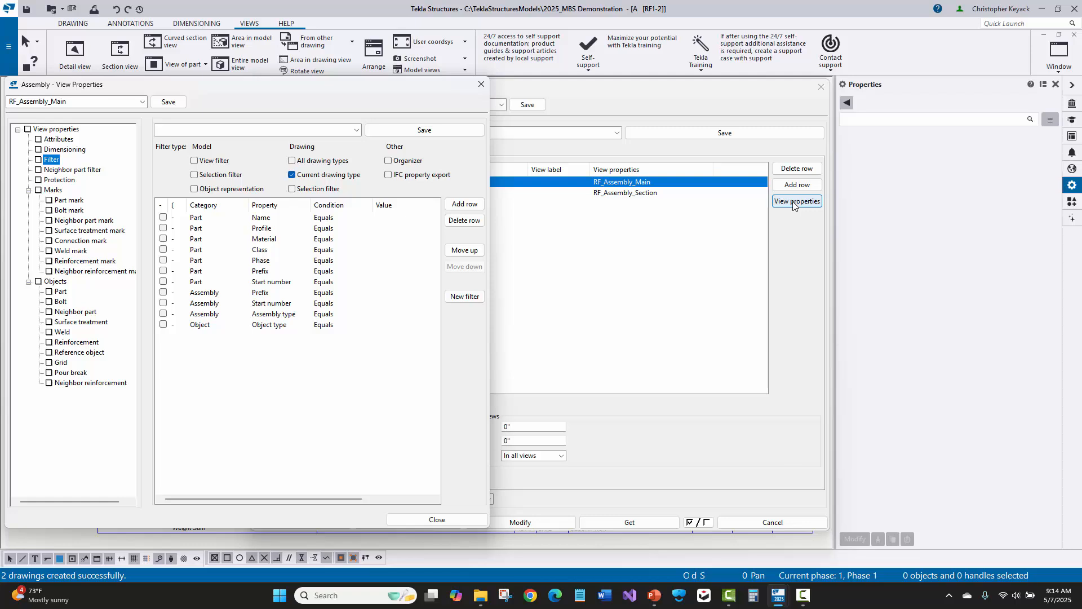
Step: Show the RF_Assembly_Main view's dimensioning rules beside the drawing and widen their properties column to read the full names
mouse_move(361, 85)
left_mouse_down()
mouse_move(676, 161)
mouse_move(811, 168)
left_mouse_up()
mouse_move(550, 89)
left_mouse_down()
mouse_move(412, 417)
mouse_move(413, 479)
left_mouse_up()
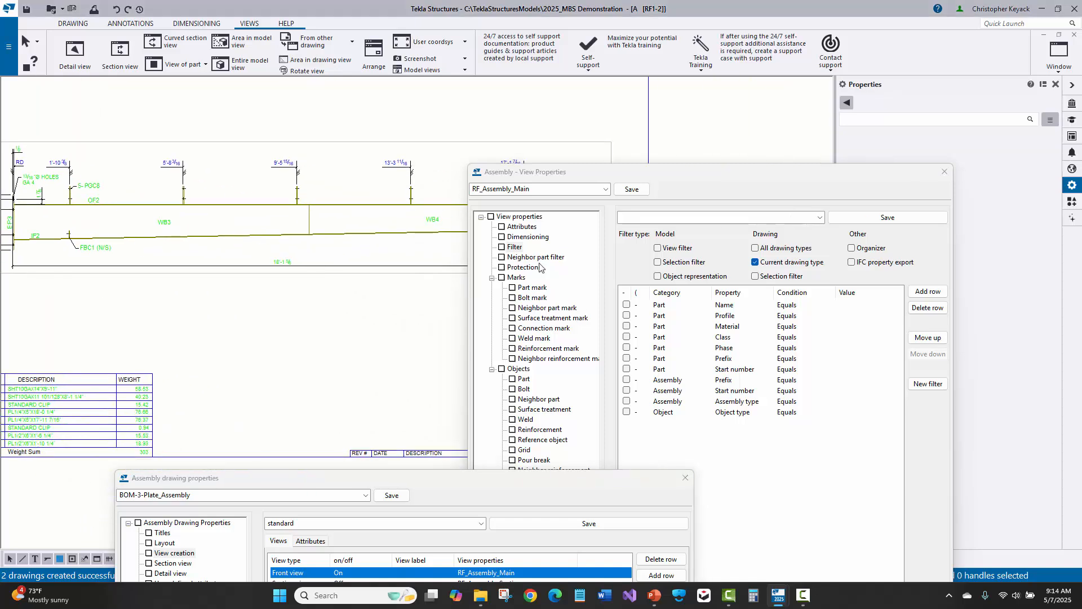
left_click(523, 239)
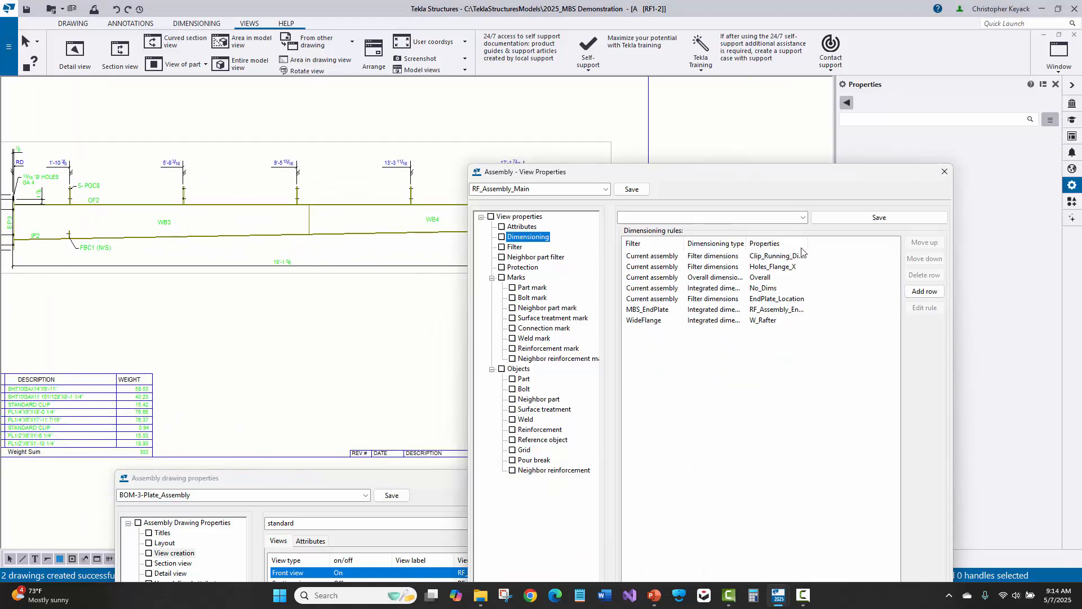
left_click_drag(810, 243, 851, 241)
Step: Examine the running clip dimensions along the outer flange and the bolt-hole dimensions at the EP4 end plate
scroll(287, 170, "up", 4)
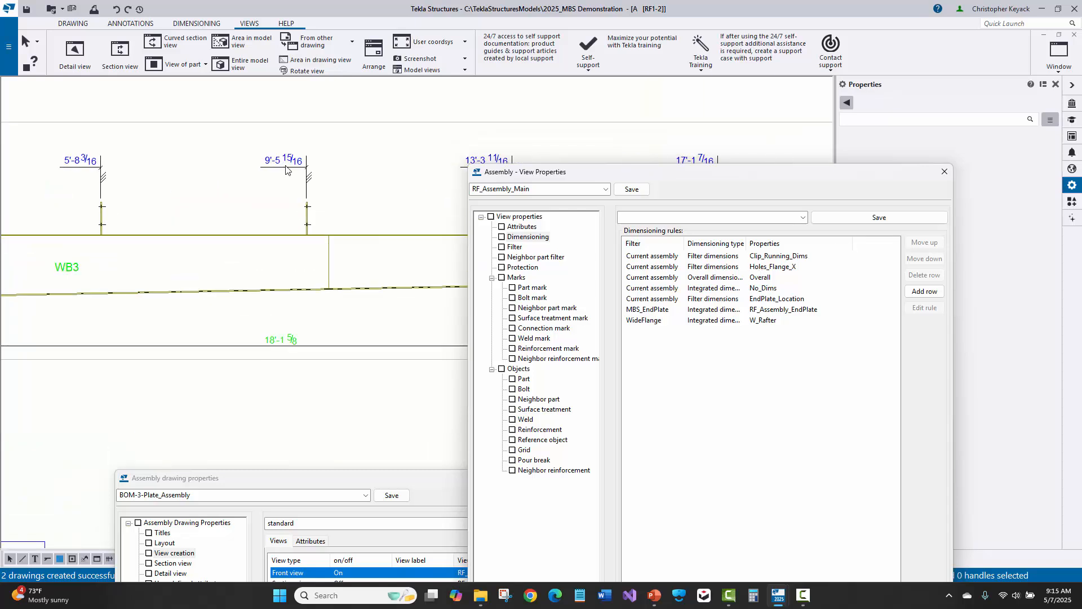
scroll(311, 182, "down", 5)
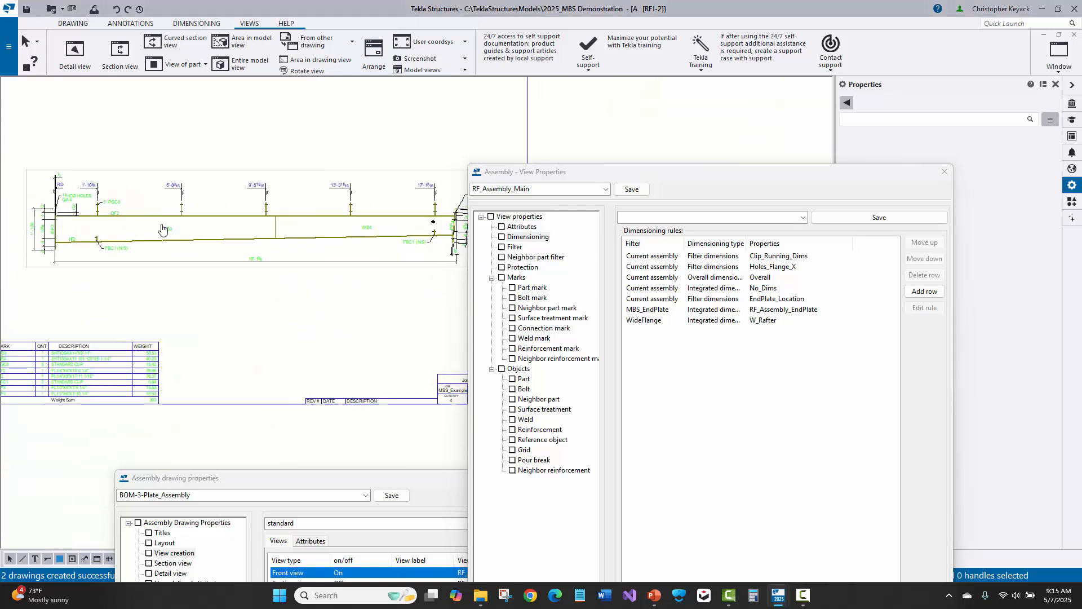
scroll(292, 227, "up", 4)
scroll(289, 227, "up", 2)
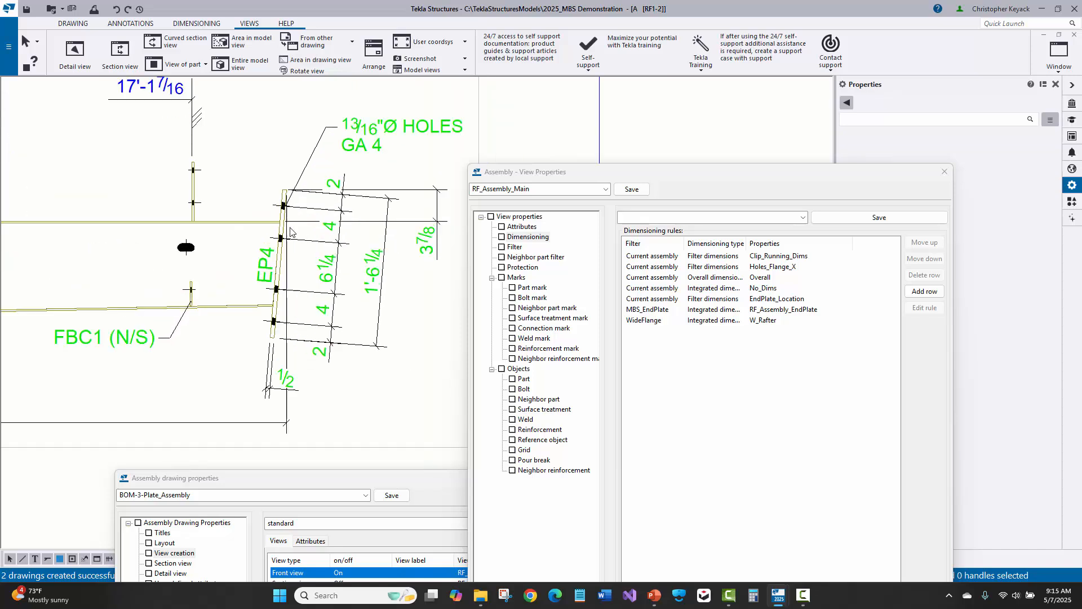
scroll(286, 220, "down", 3)
scroll(286, 246, "up", 3)
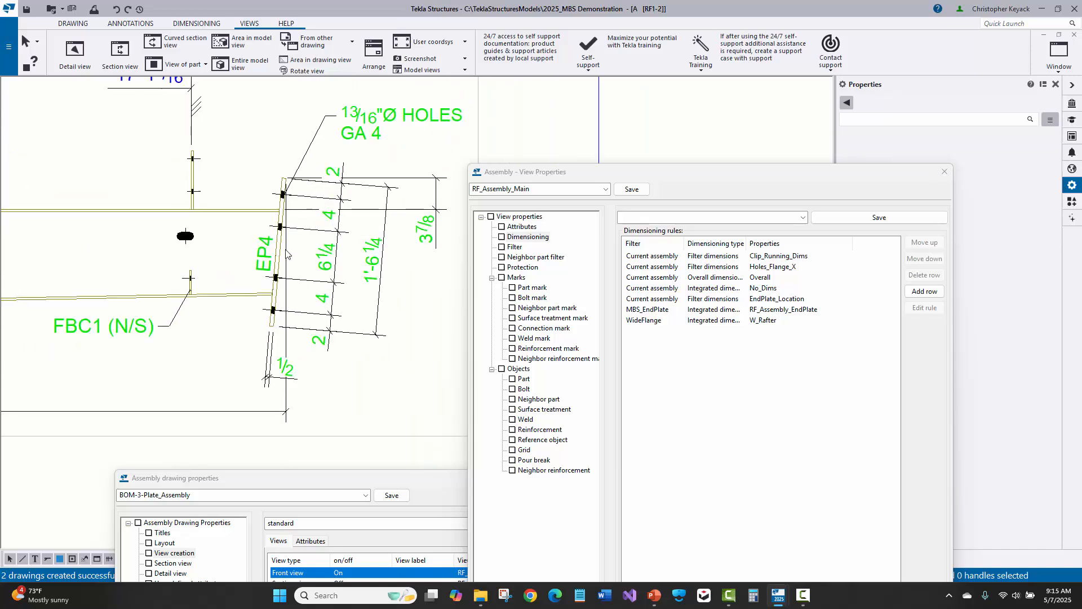
scroll(221, 208, "down", 1)
scroll(217, 208, "down", 1)
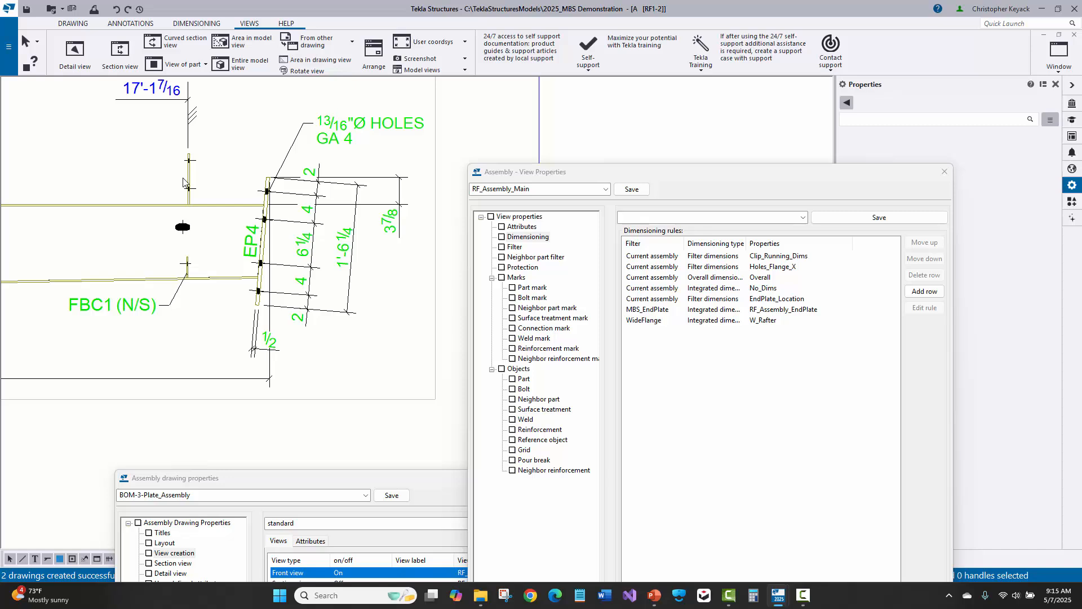
Step: Inspect the FBC1 flange brace clip and slotted hole near EP4, and the full rafter view
scroll(195, 293, "up", 2)
middle_click_drag(196, 293, 275, 267)
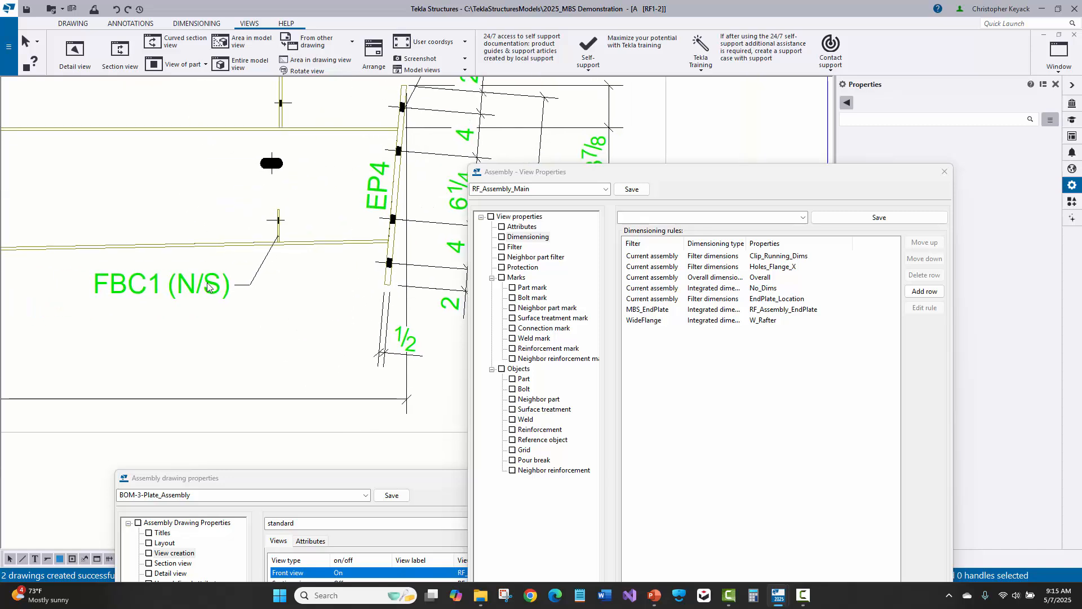
scroll(248, 260, "down", 1)
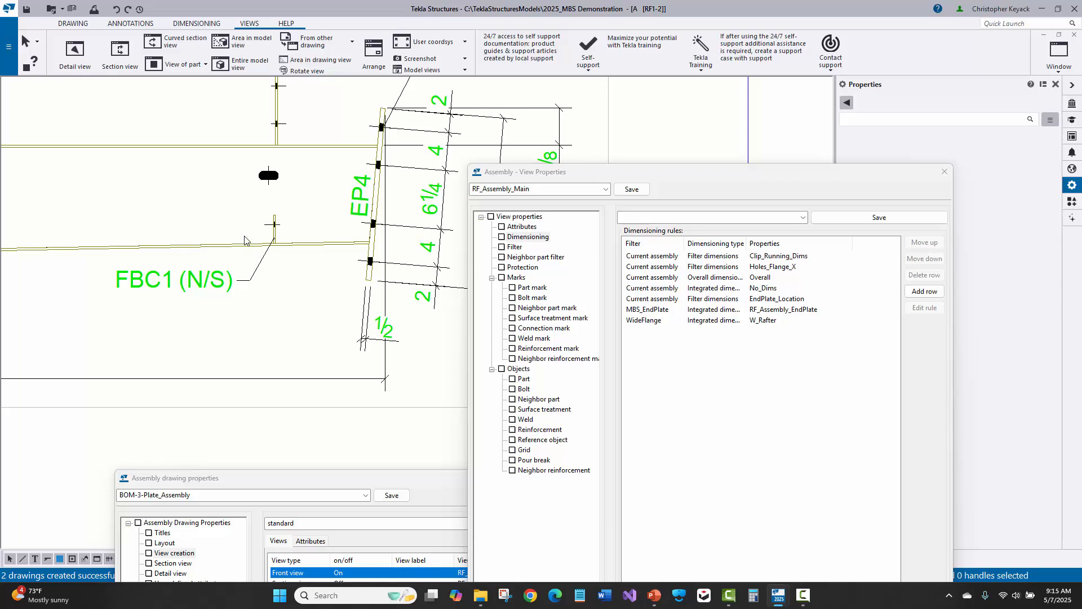
middle_click_drag(265, 158, 269, 225)
scroll(288, 197, "down", 1)
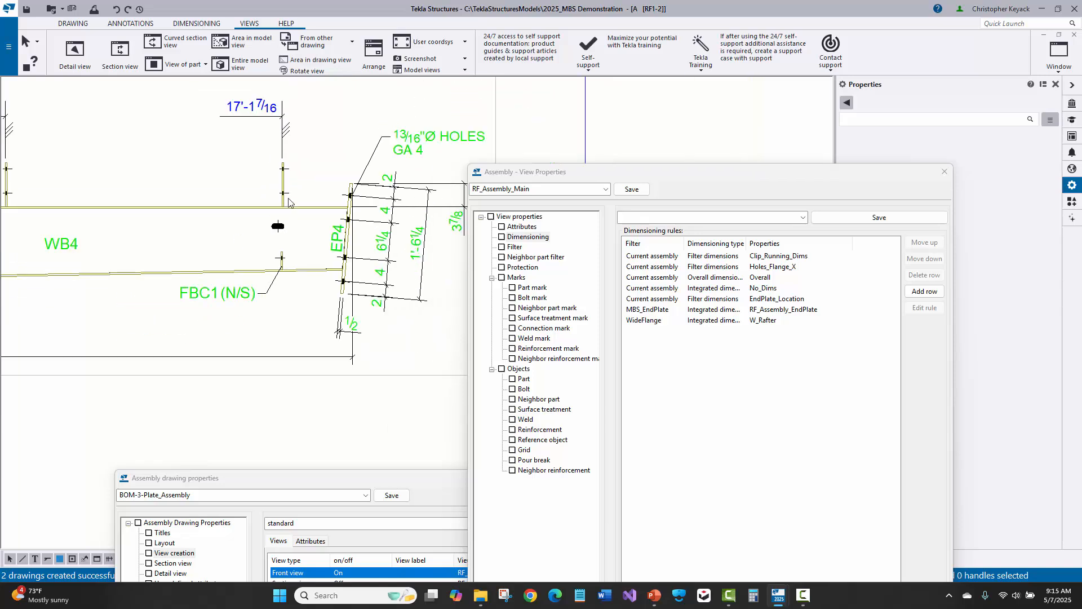
scroll(257, 191, "down", 4)
middle_click_drag(163, 230, 354, 214)
scroll(353, 215, "down", 2)
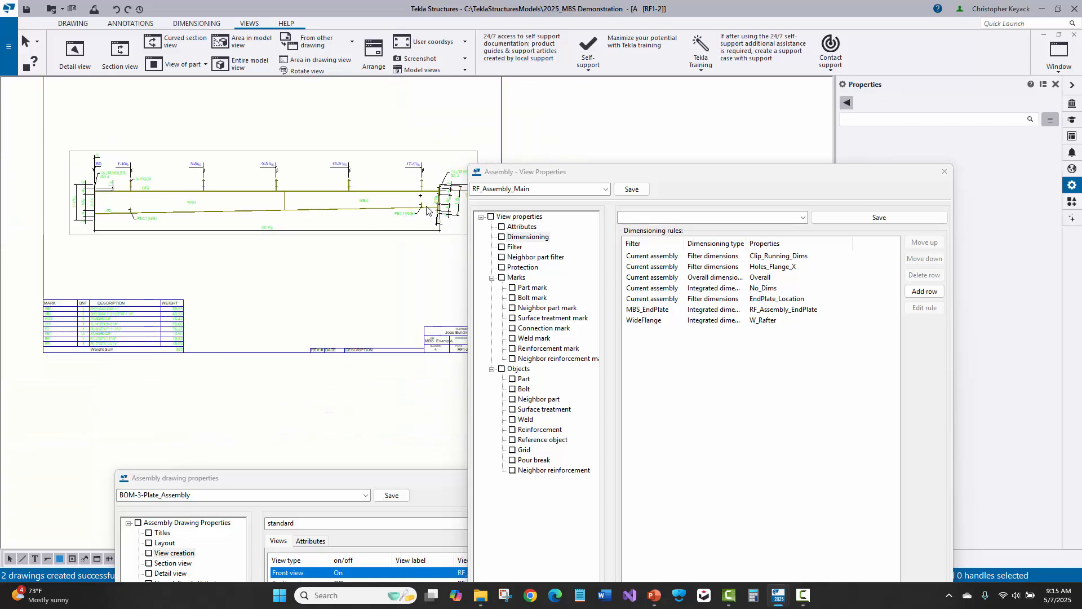
scroll(412, 174, "up", 1)
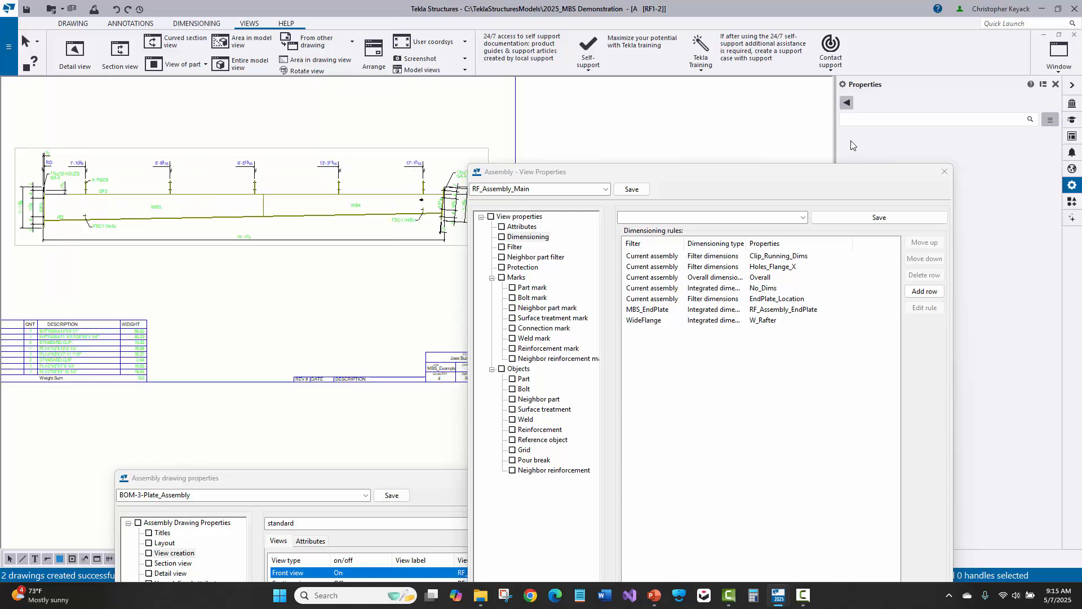
Step: Close and reopen the front view's view properties, and compare the dimensioning rules with the dimensions around EP3
left_click(945, 172)
middle_click_drag(279, 180, 438, 185)
scroll(185, 192, "up", 1)
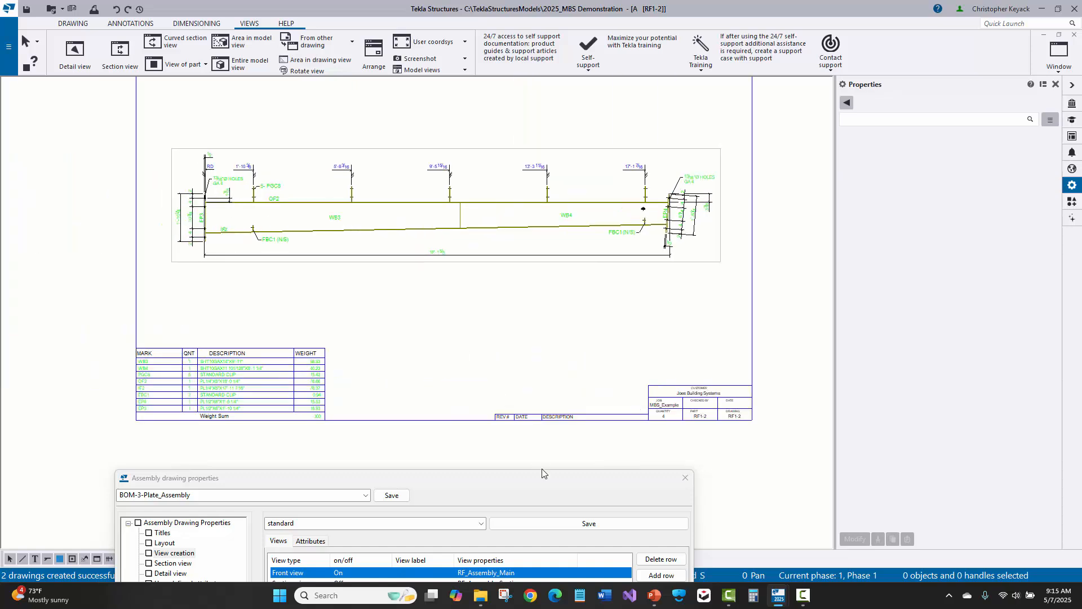
left_click_drag(489, 478, 435, 318)
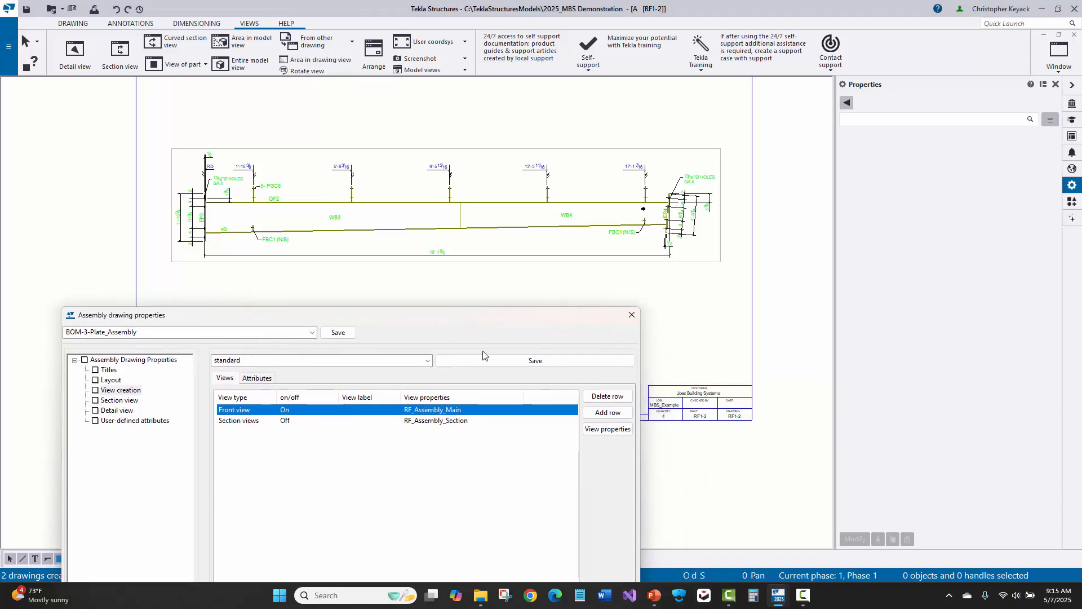
left_click(606, 429)
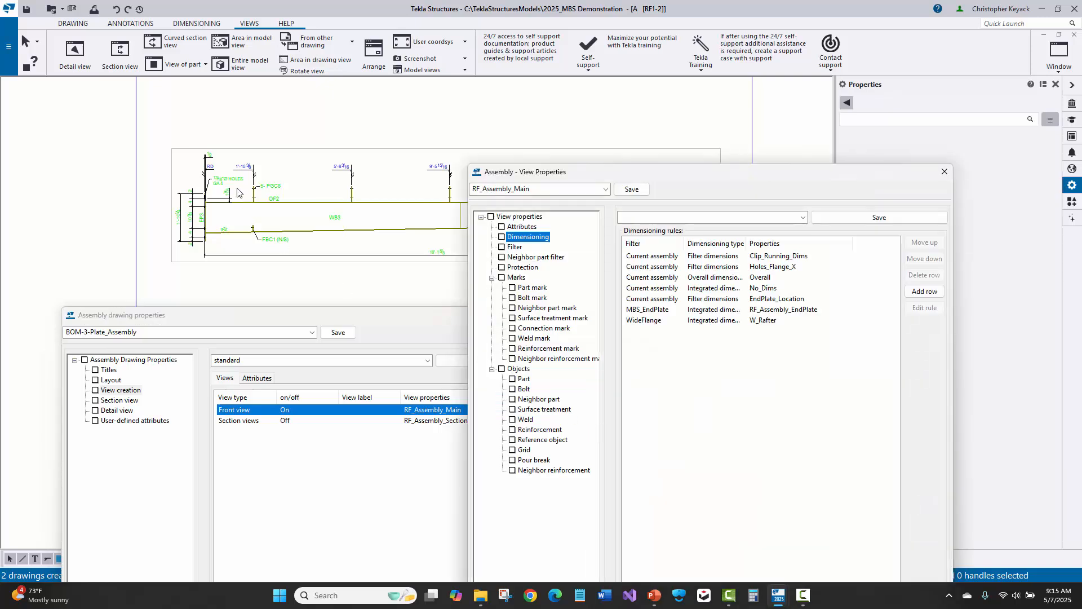
scroll(235, 186, "up", 5)
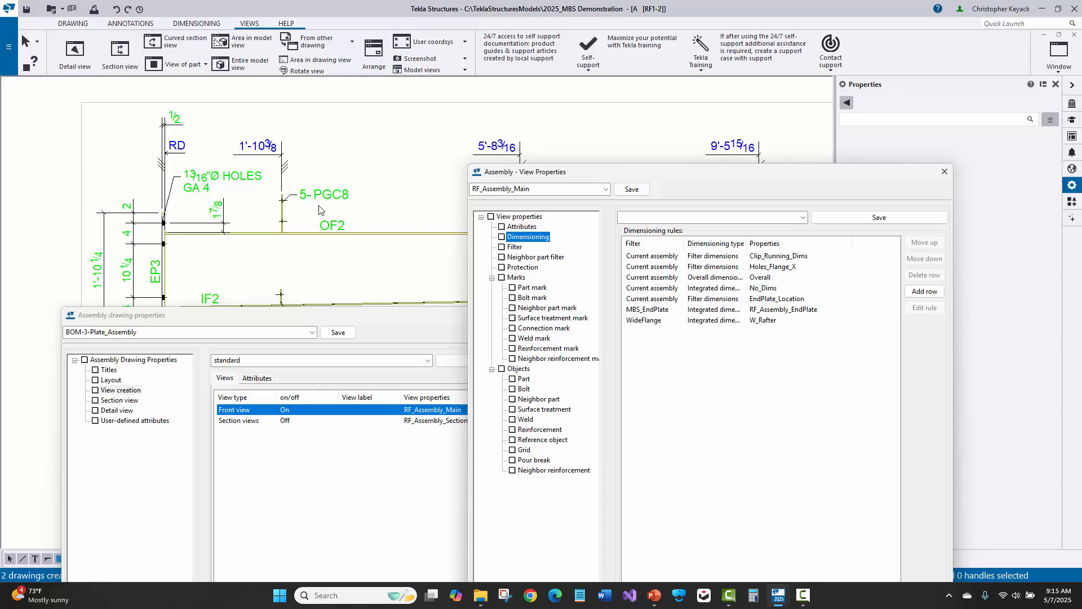
Step: Delete every dimensioning rule from the RF_Assembly_Main view properties, starting with Clip_Running_Dims
left_click(698, 256)
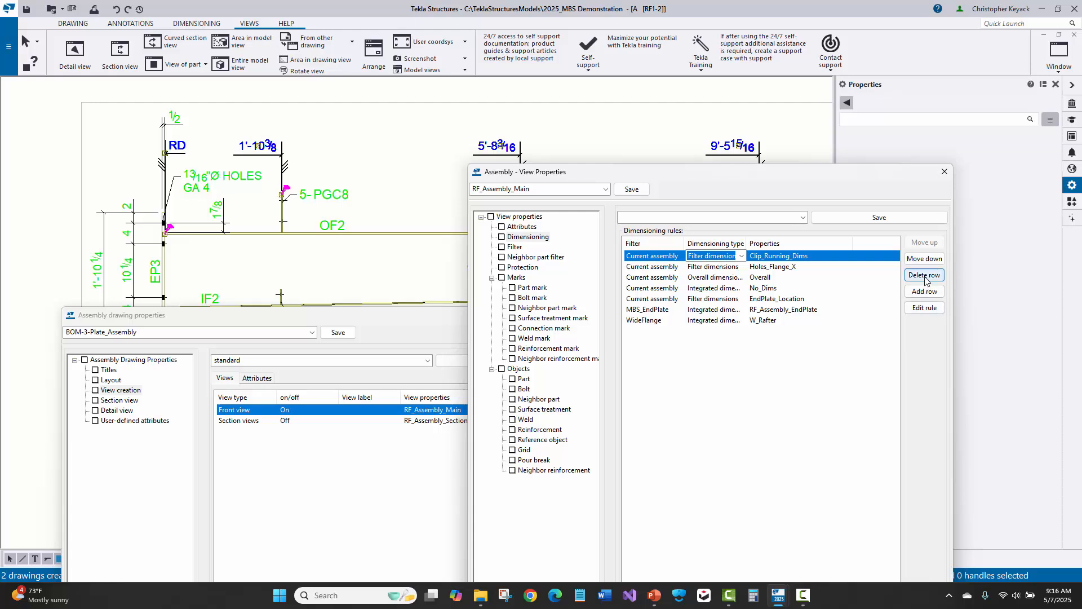
left_click(925, 276)
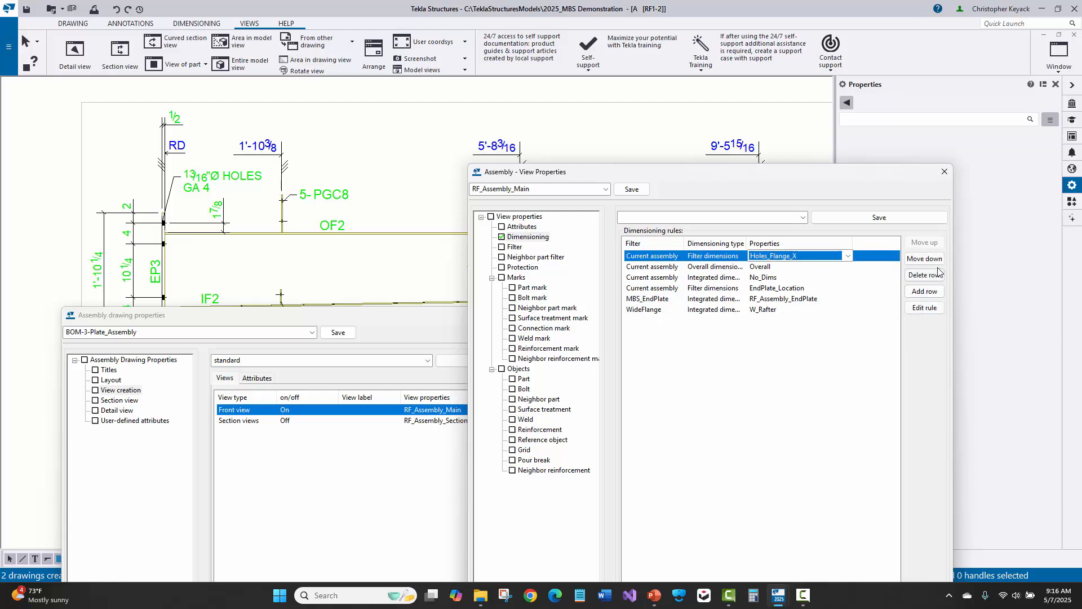
left_click(937, 275)
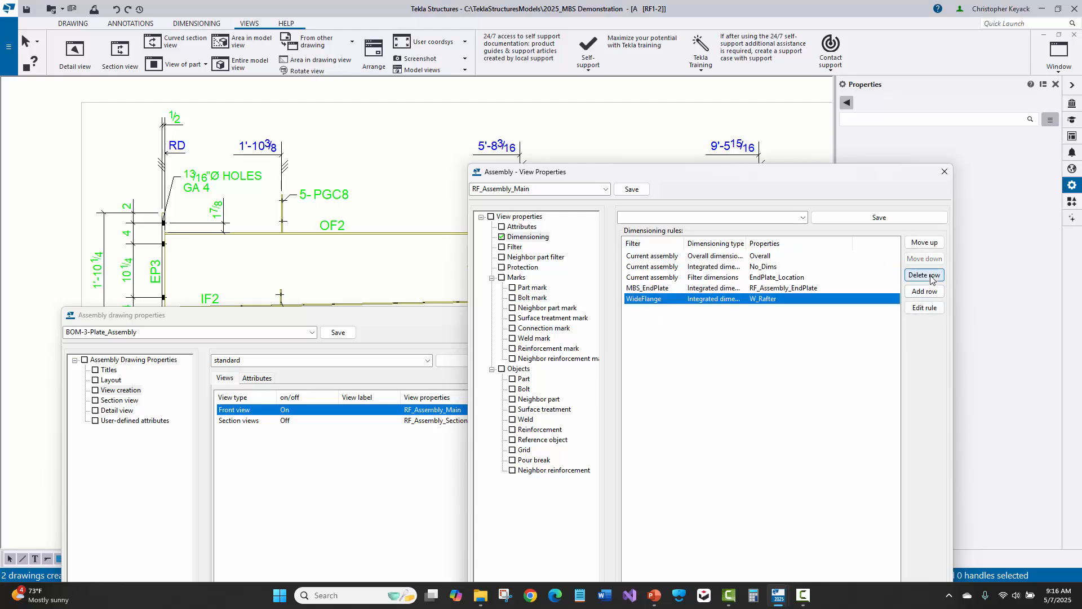
left_click(930, 276)
left_click(930, 276)
left_click(930, 276)
left_click(930, 276)
left_click(930, 275)
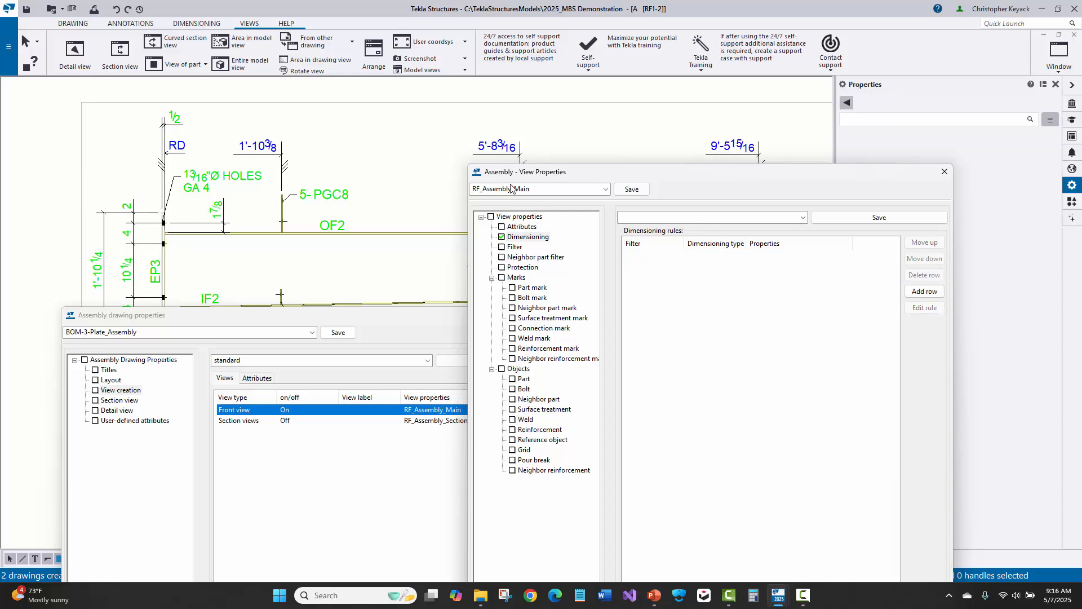
Step: Review the front view's RF_Assembly_Main assignment and leave the view and assembly drawing properties without saving
double_click(546, 193)
left_click(547, 193)
left_click(451, 410)
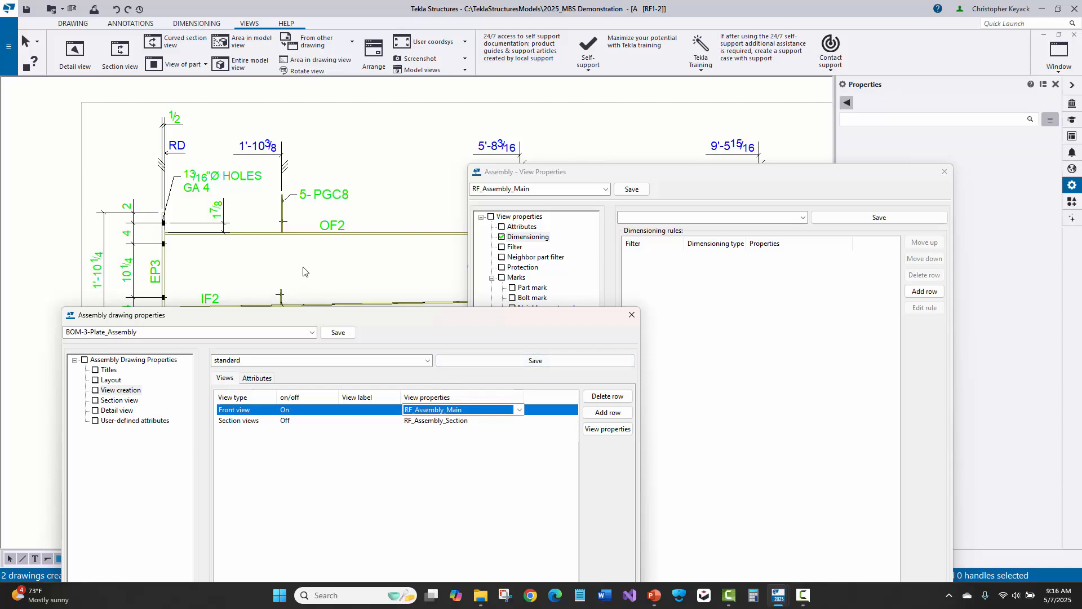
left_click(732, 262)
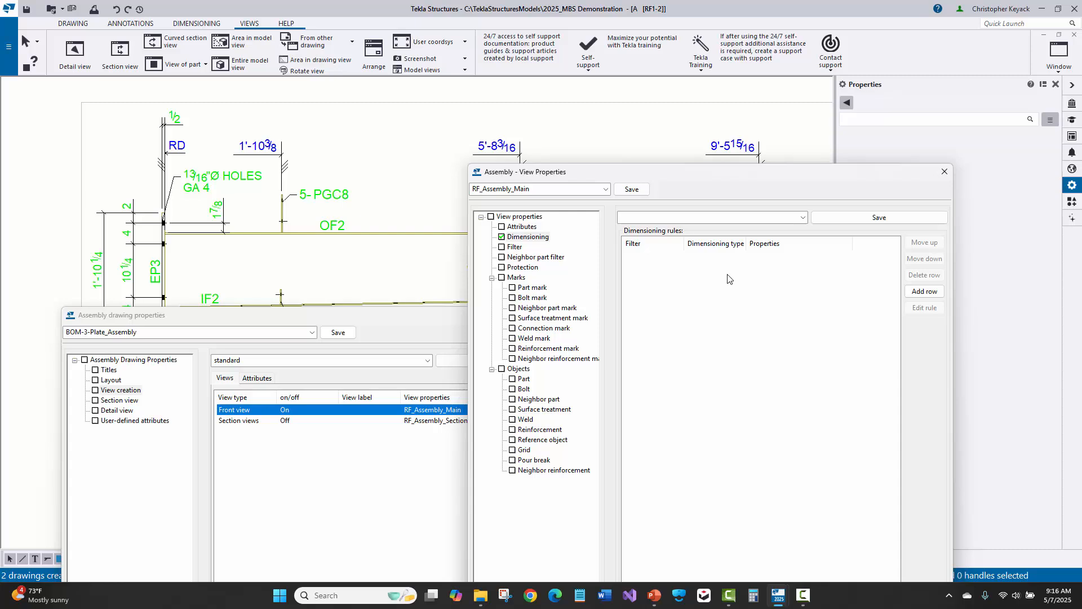
left_click(945, 171)
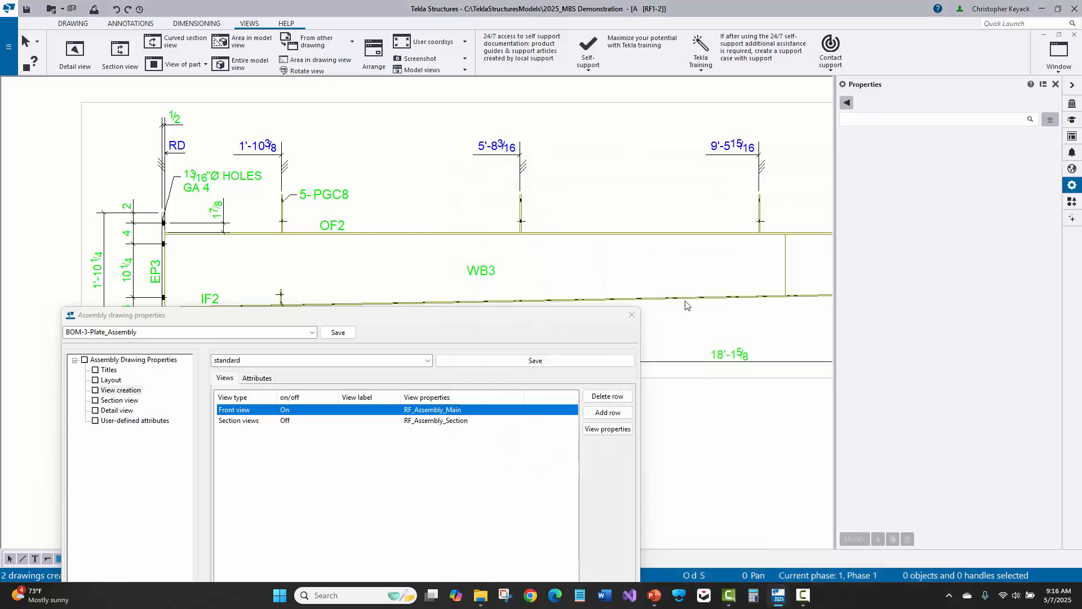
left_click(631, 315)
Step: Move the rafter's overall length dimension from below the assembly to above the clip location dimensions
scroll(646, 274, "down", 5)
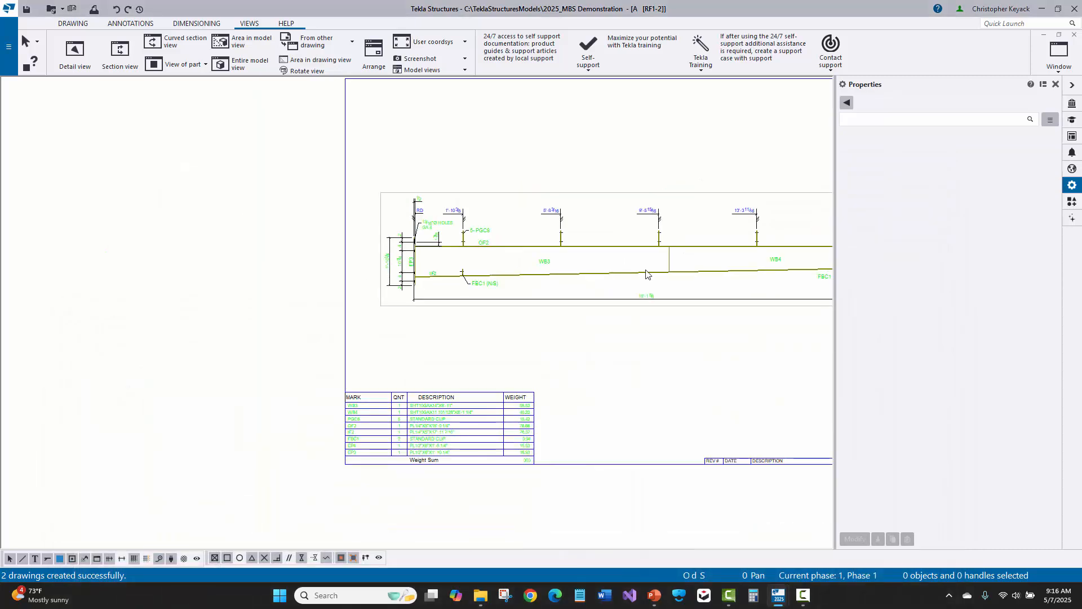
middle_click_drag(646, 274, 398, 285)
scroll(225, 327, "up", 1)
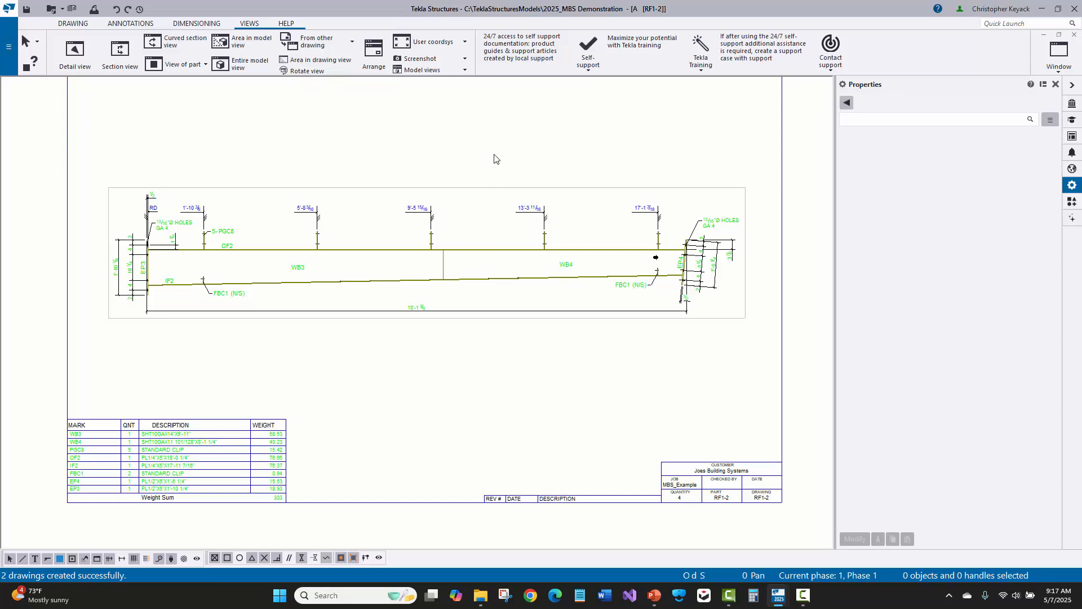
scroll(406, 316, "up", 1)
left_click(416, 309)
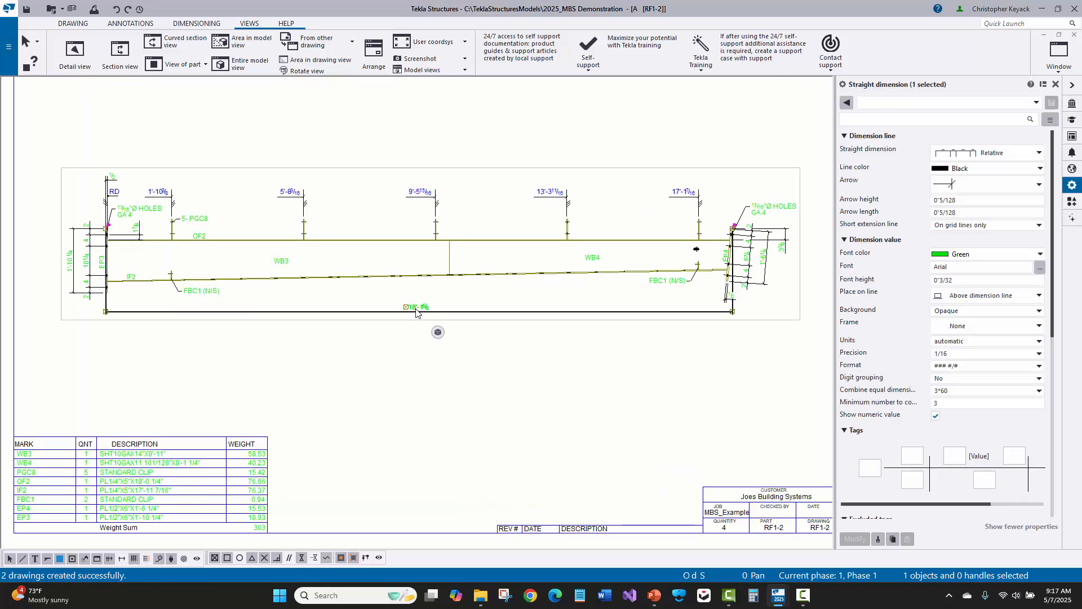
left_click_drag(416, 310, 436, 145)
left_click(287, 124)
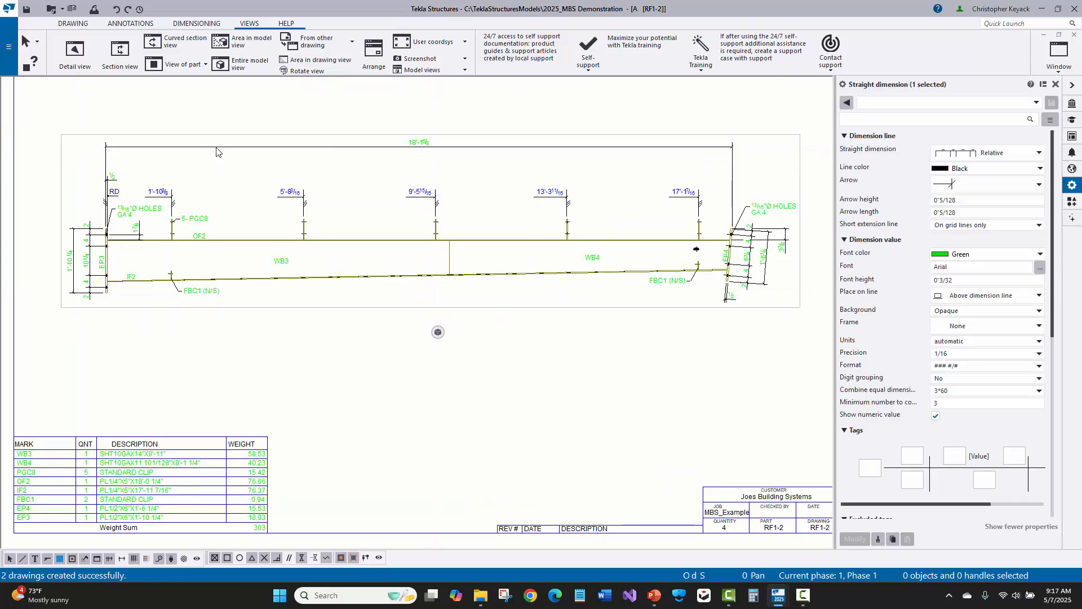
Step: Delete the vertical 3 7/8 dimension between the top of end plate EP4 and the outer flange
scroll(216, 151, "up", 2)
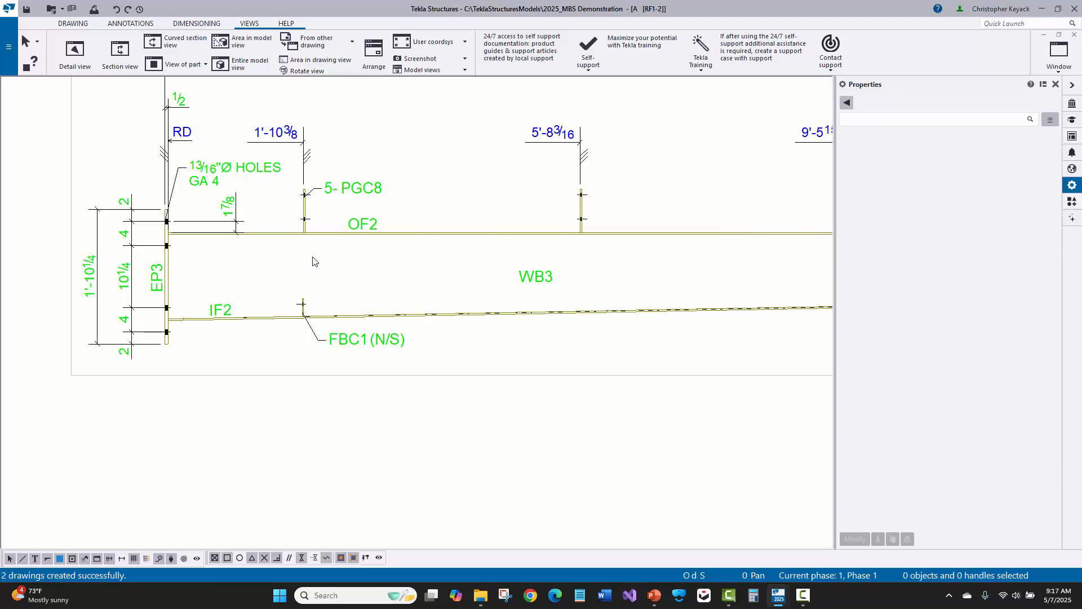
scroll(309, 258, "down", 3)
middle_click_drag(364, 328, 20, 320)
middle_click_drag(420, 298, 108, 289)
scroll(496, 217, "up", 3)
scroll(496, 217, "up", 2)
left_click(584, 226)
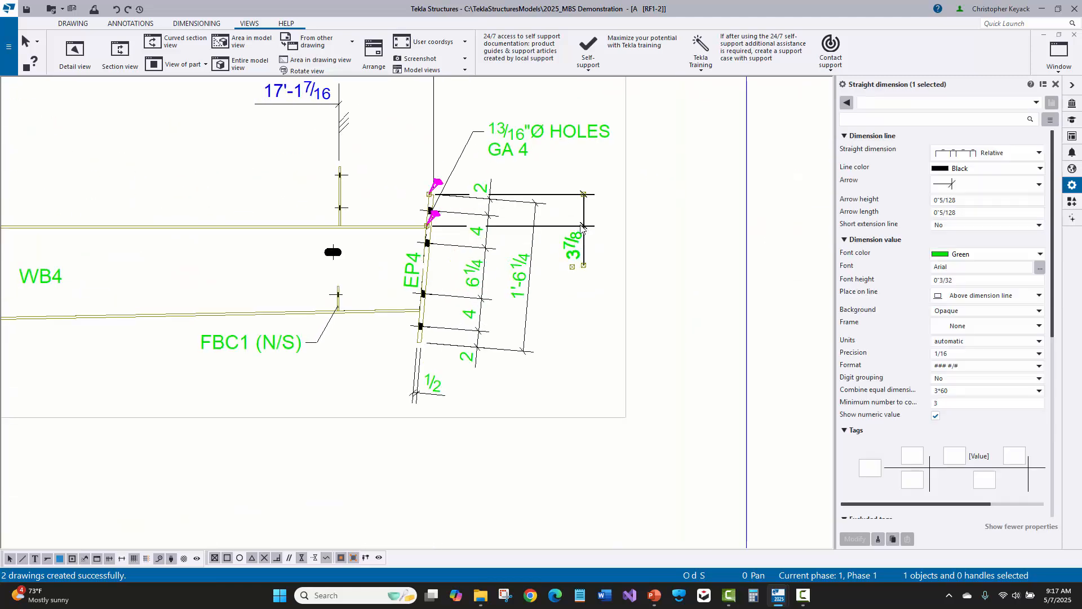
key("Delete")
Step: Dimension parallel to EP4's edge from the plate's top corner through its top hole to the outer flange, placing the line over the rafter
scroll(403, 196, "up", 1)
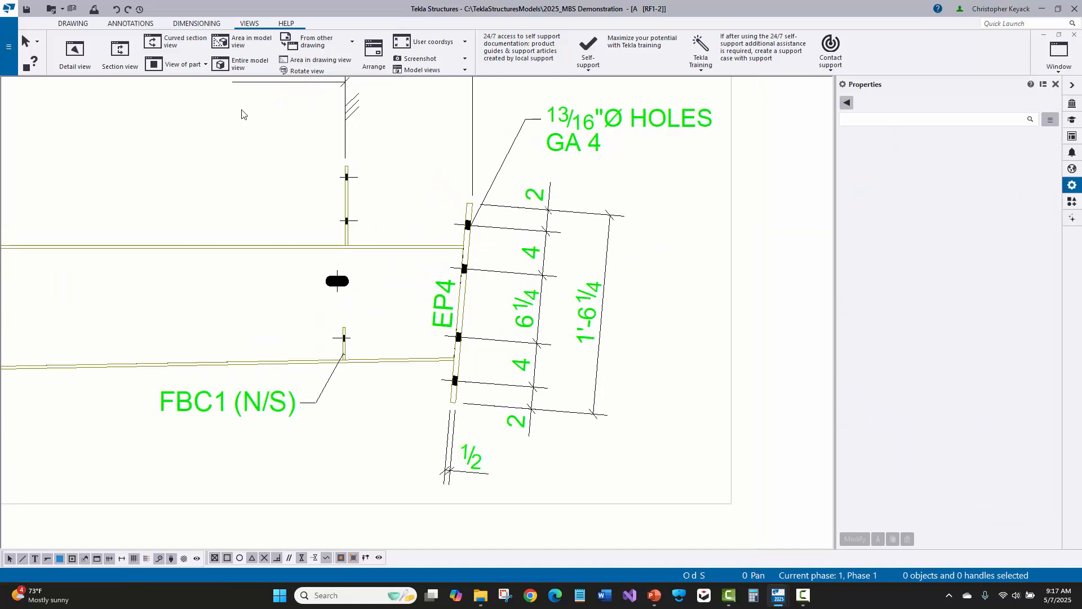
left_click(192, 23)
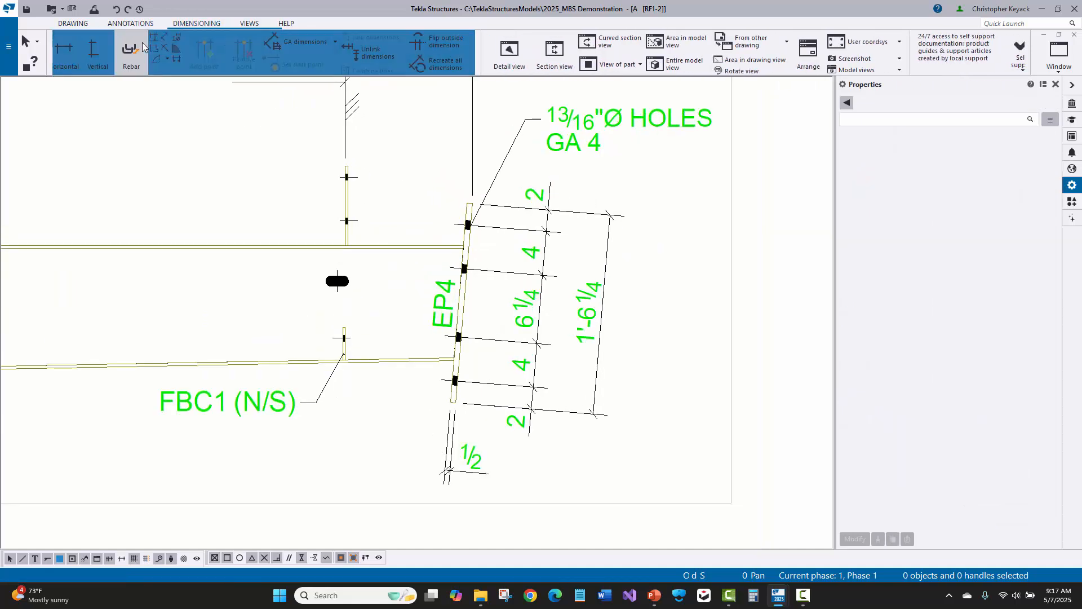
left_click(182, 60)
scroll(461, 217, "up", 1)
scroll(461, 217, "up", 2)
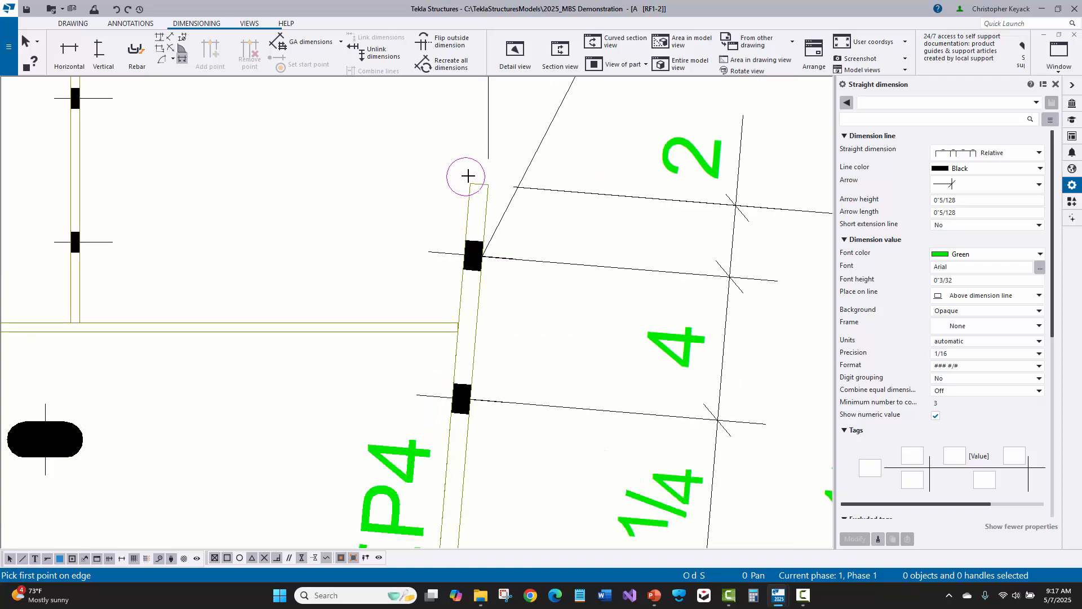
left_click(470, 183)
left_click(460, 288)
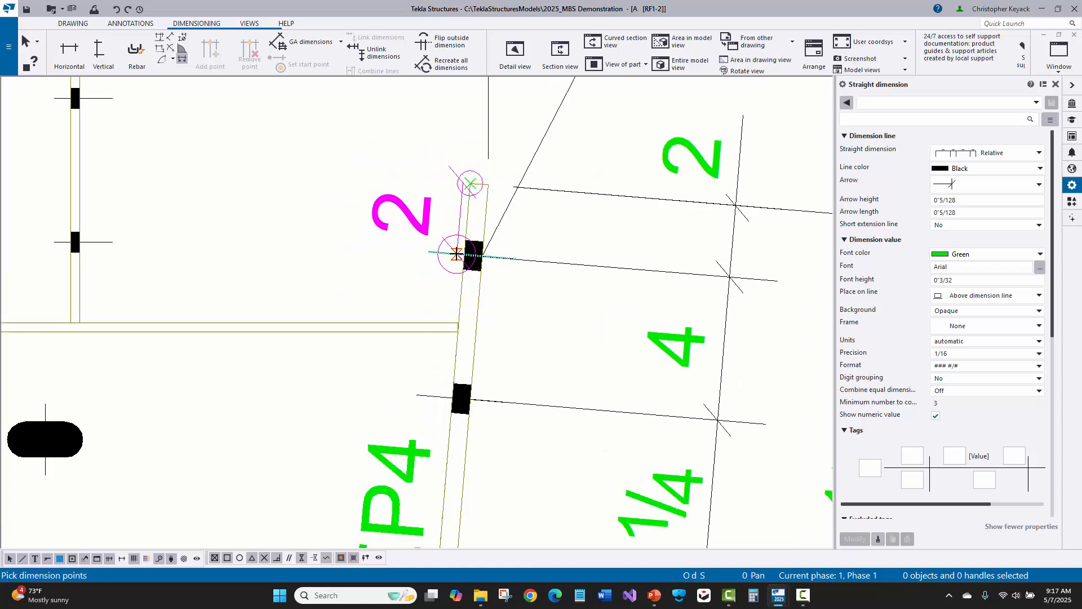
left_click(464, 255)
scroll(456, 323, "up", 3)
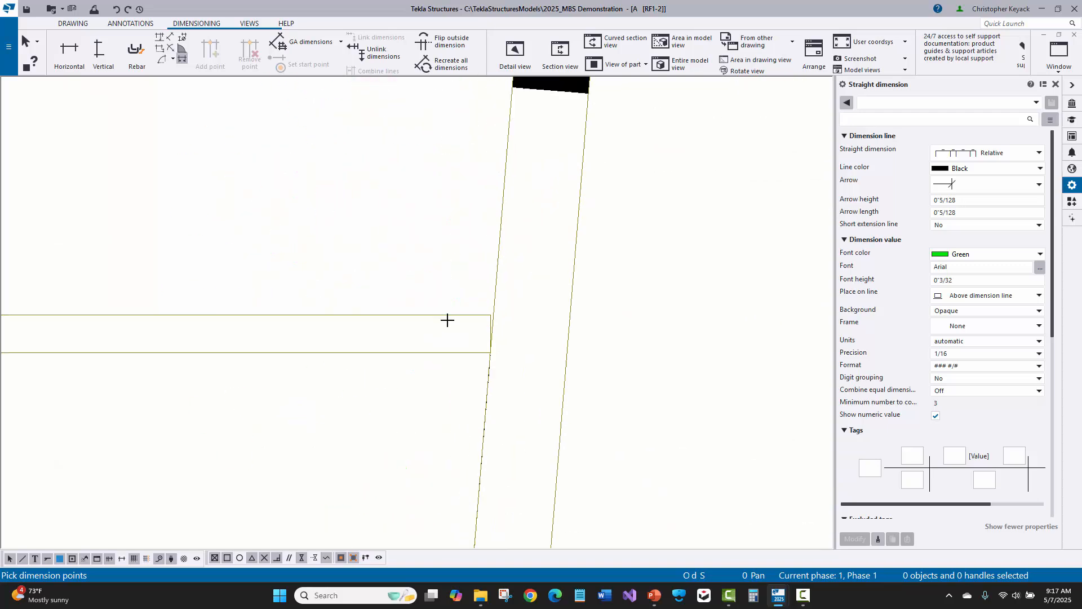
scroll(455, 337, "down", 2)
scroll(455, 337, "down", 3)
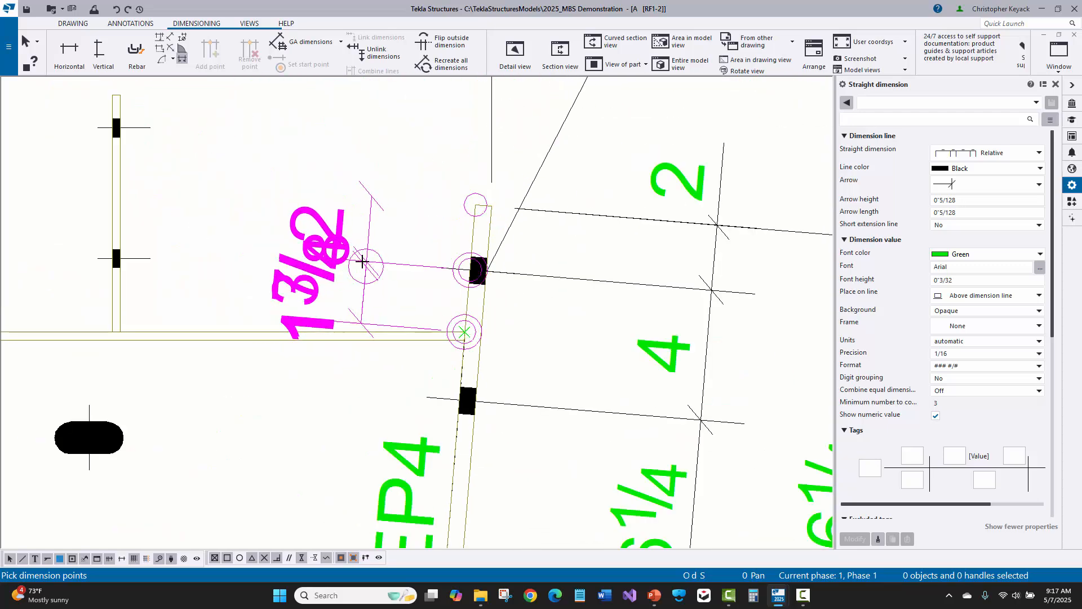
right_click(291, 175)
scroll(265, 231, "down", 2)
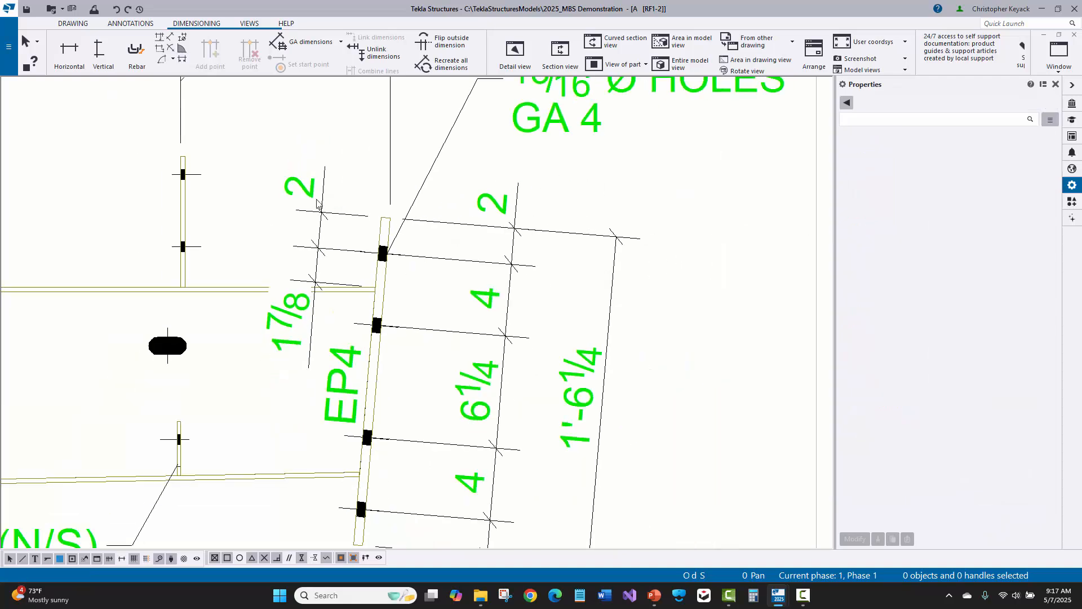
Step: Remove the point at EP4's top corner from the new dimension, keeping only the hole-to-flange segment
left_click(295, 177)
right_click(296, 177)
left_click(331, 310)
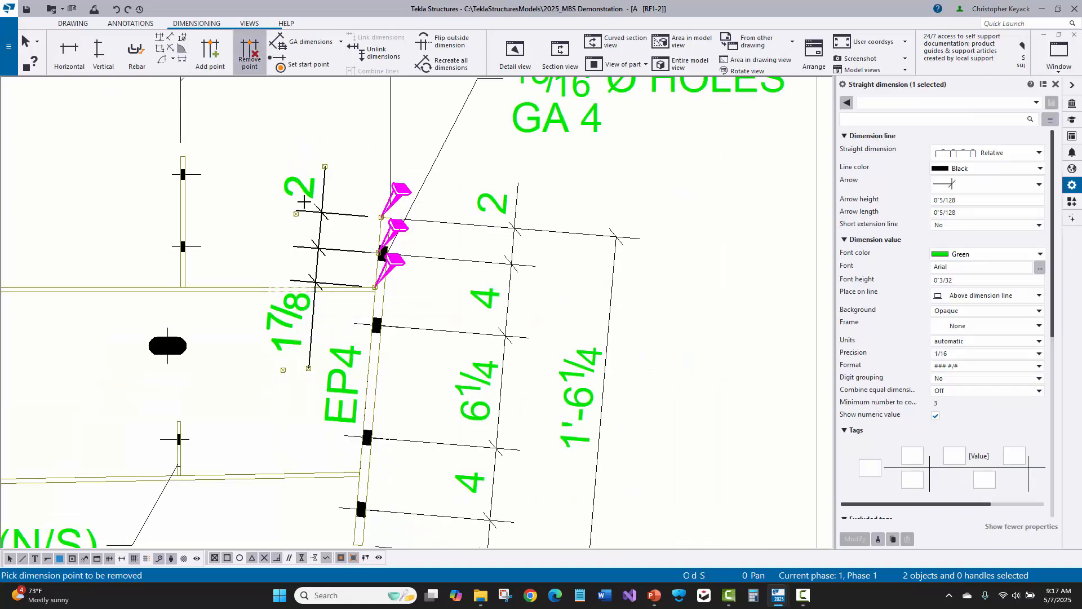
left_click(303, 169)
right_click(295, 164)
left_click(316, 170)
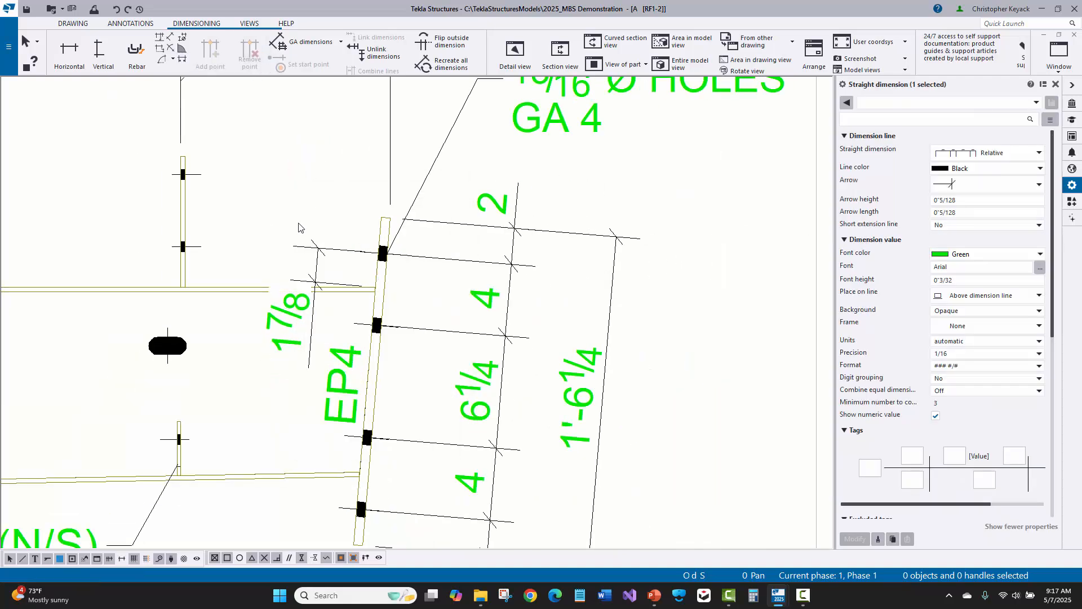
Step: Flip the outside text of the 1 7/8 dimension beside EP4 to its other end
left_click(314, 252)
right_click(315, 246)
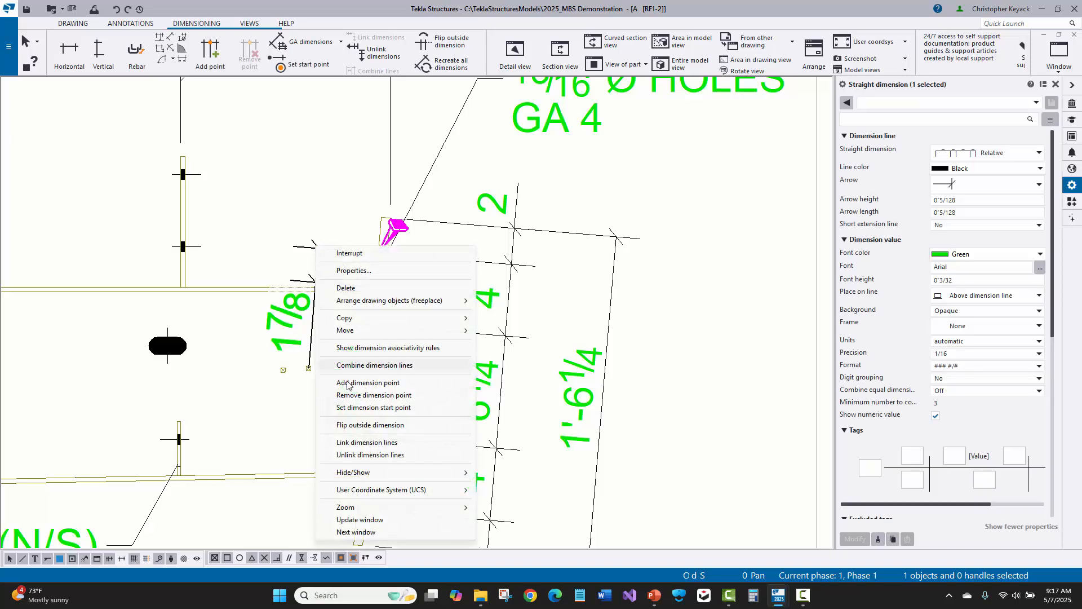
left_click(351, 426)
left_click_drag(303, 205, 251, 197)
left_click(314, 145)
scroll(330, 170, "down", 4)
scroll(333, 193, "down", 2)
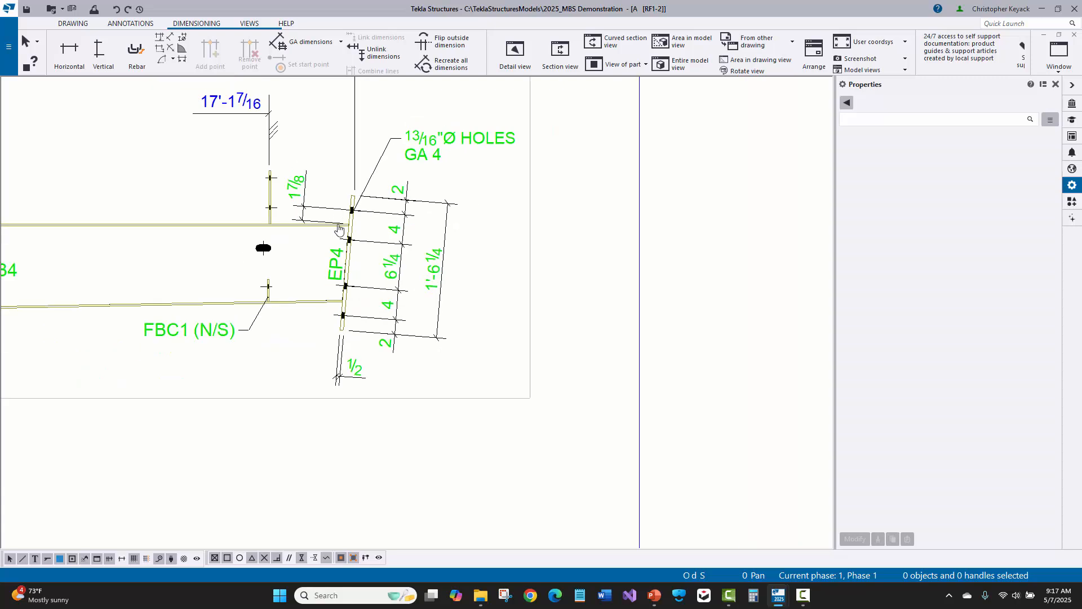
Step: Examine the associativity points of the overall length, EP4 hole spacing and 1 7/8 dimensions
middle_click_drag(333, 223, 516, 260)
left_click(537, 230)
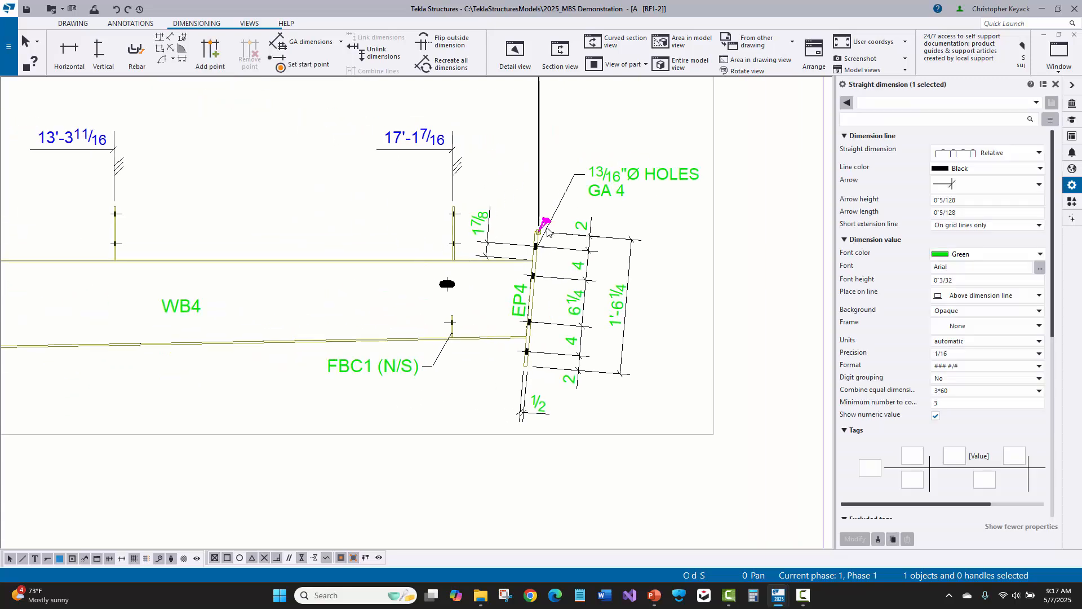
scroll(537, 230, "up", 2)
scroll(554, 232, "down", 4)
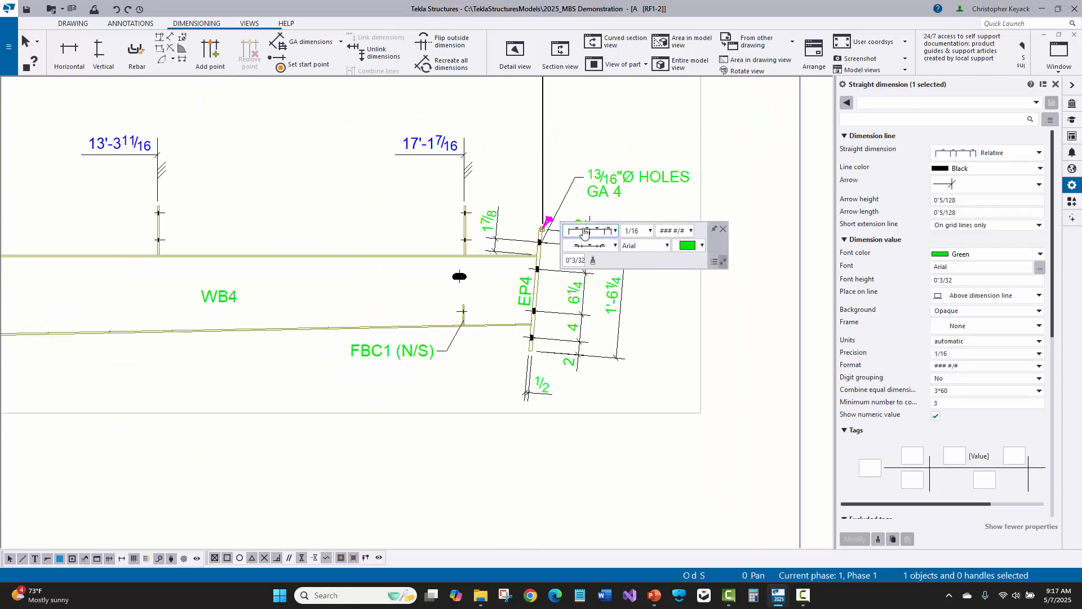
left_click(575, 306)
scroll(580, 307, "up", 3)
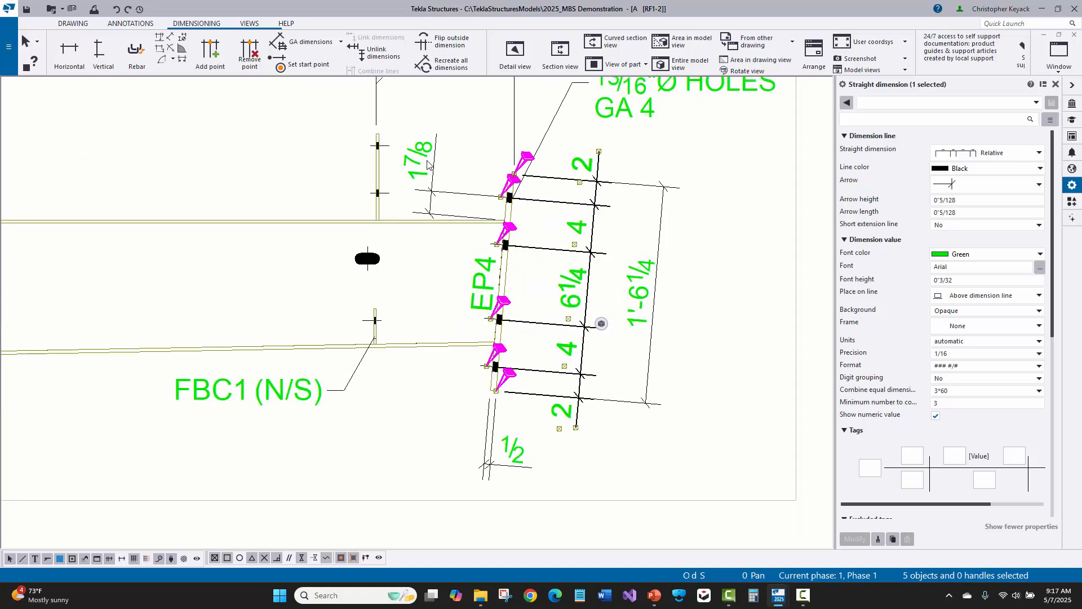
left_click(493, 161)
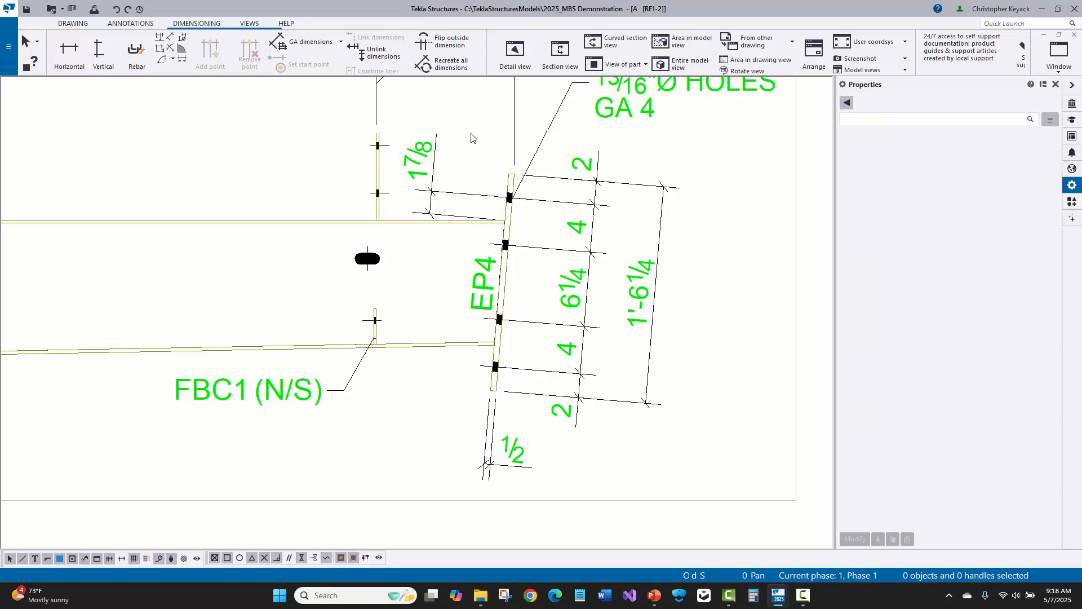
left_click(431, 153)
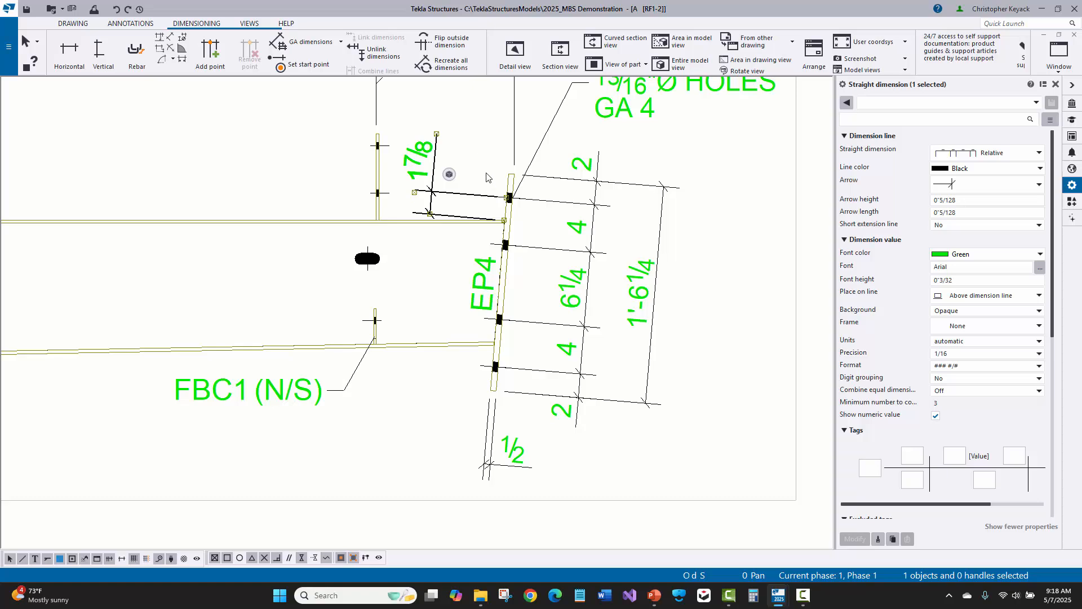
left_click(465, 151)
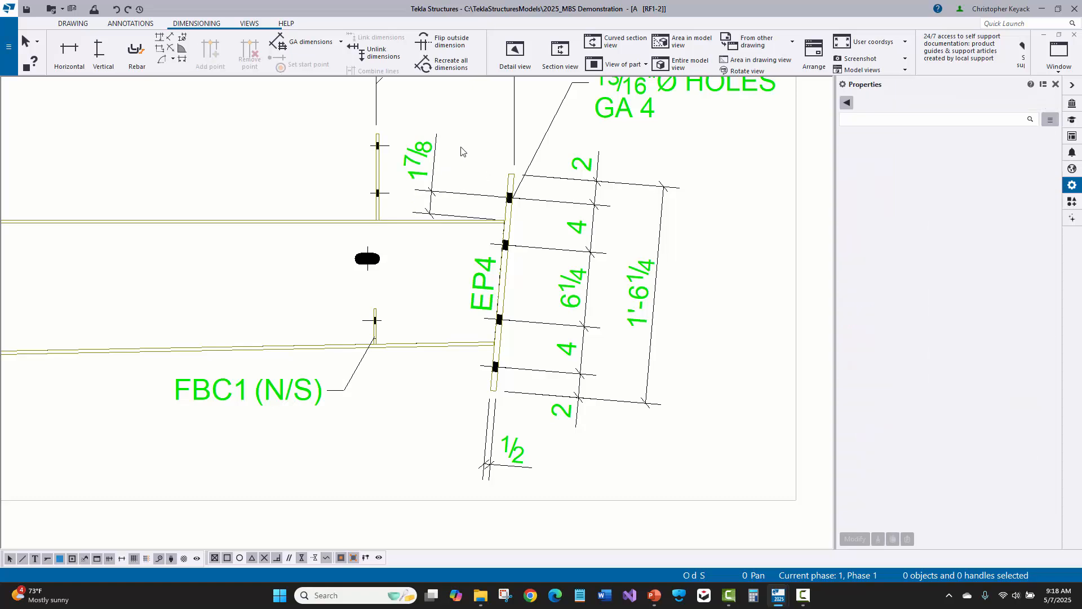
left_click(425, 162)
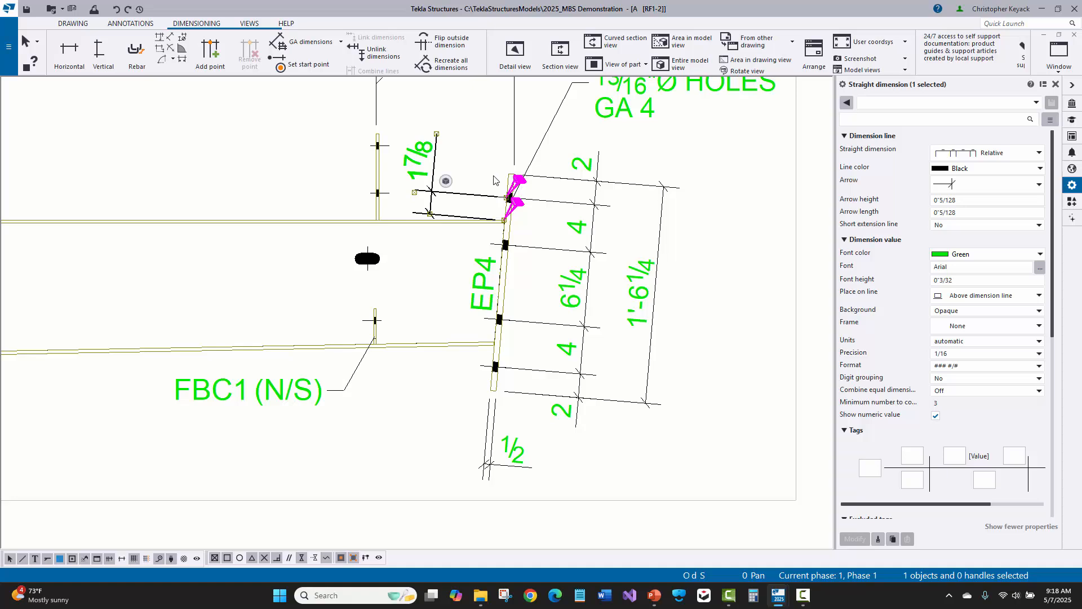
scroll(352, 223, "down", 6)
key("Escape")
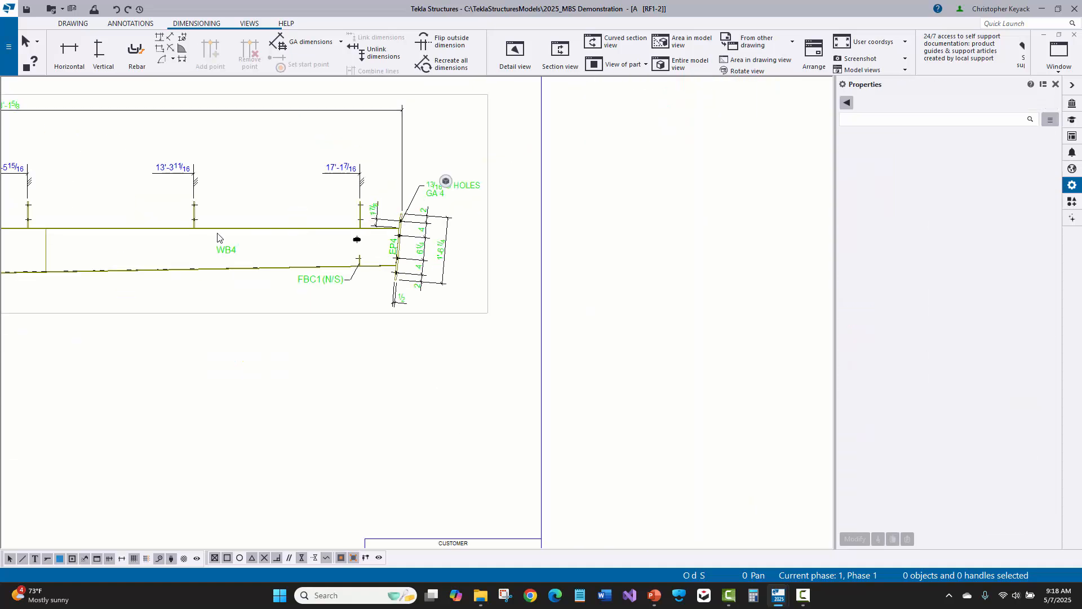
Step: Start a section view and load the RF_Assembly_Section view properties for it
scroll(270, 226, "up", 4)
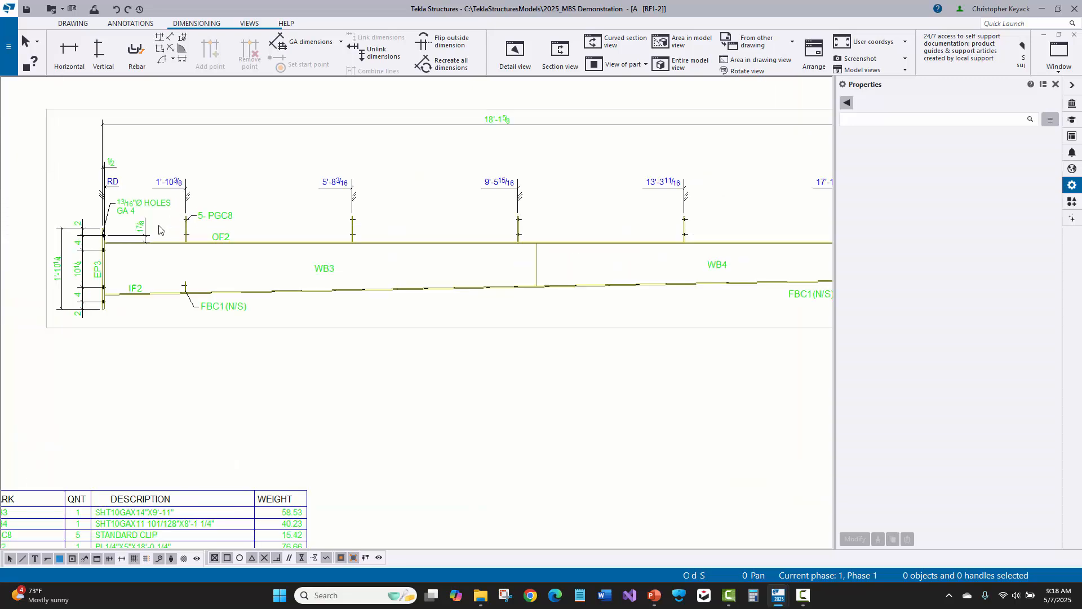
left_click(247, 24)
left_click(120, 54)
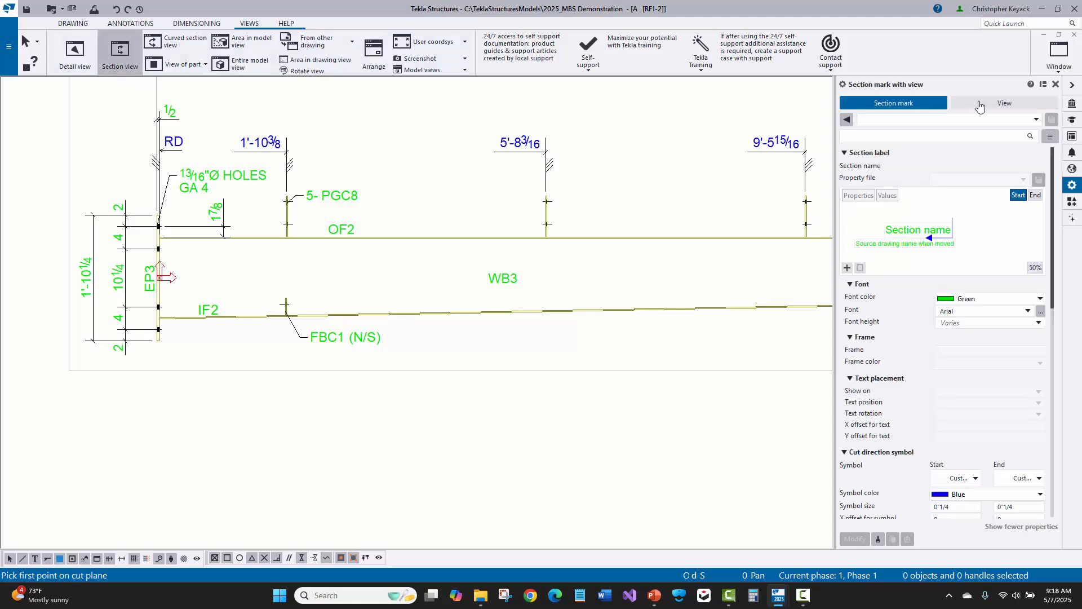
left_click(983, 105)
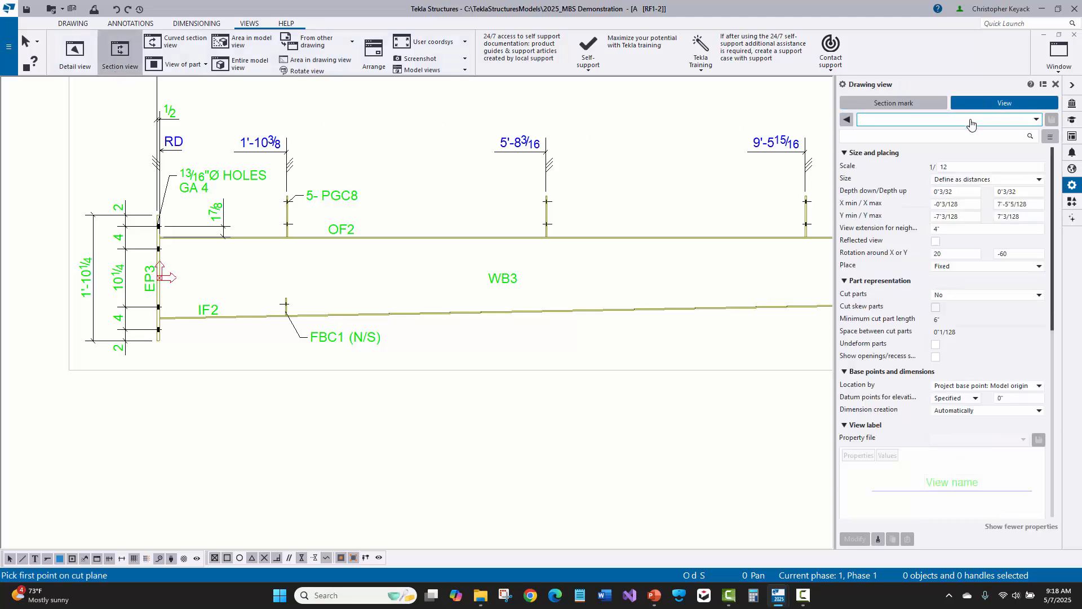
left_click(970, 120)
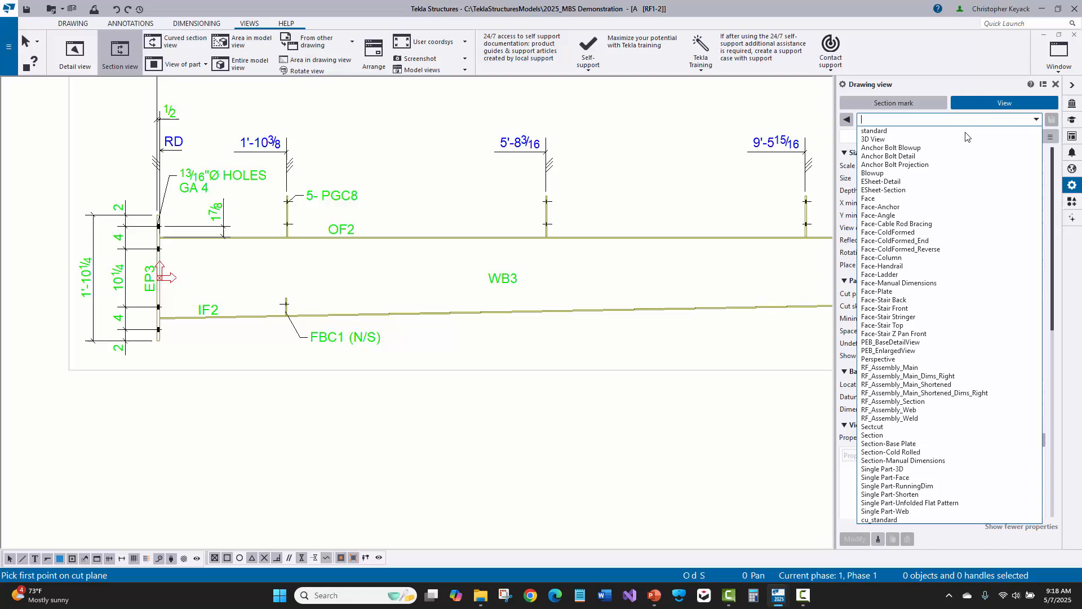
left_click(928, 402)
Step: Define the section cut plane along the first PGC8 clip's face, from the outer flange past the clip's top, looking toward EP3
scroll(292, 314, "up", 1)
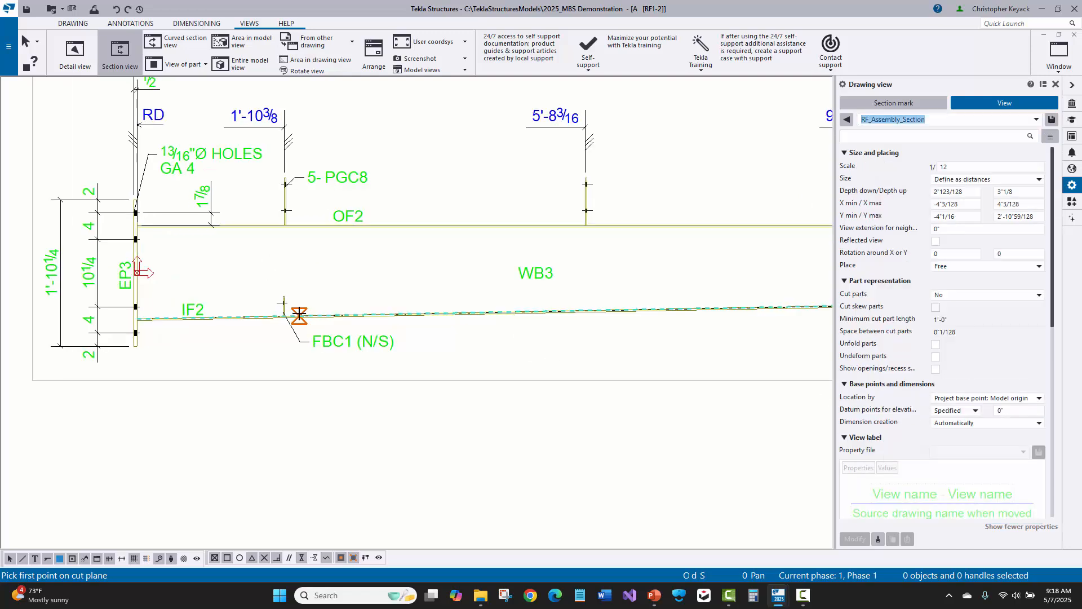
scroll(283, 315, "up", 5)
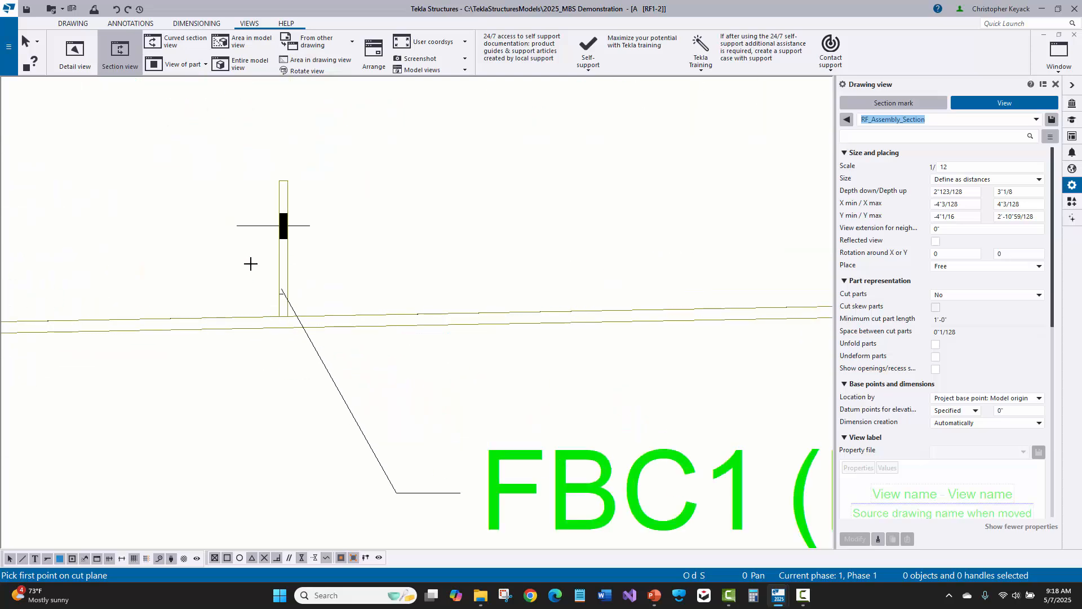
scroll(401, 391, "down", 5)
scroll(449, 261, "up", 3)
scroll(359, 231, "up", 2)
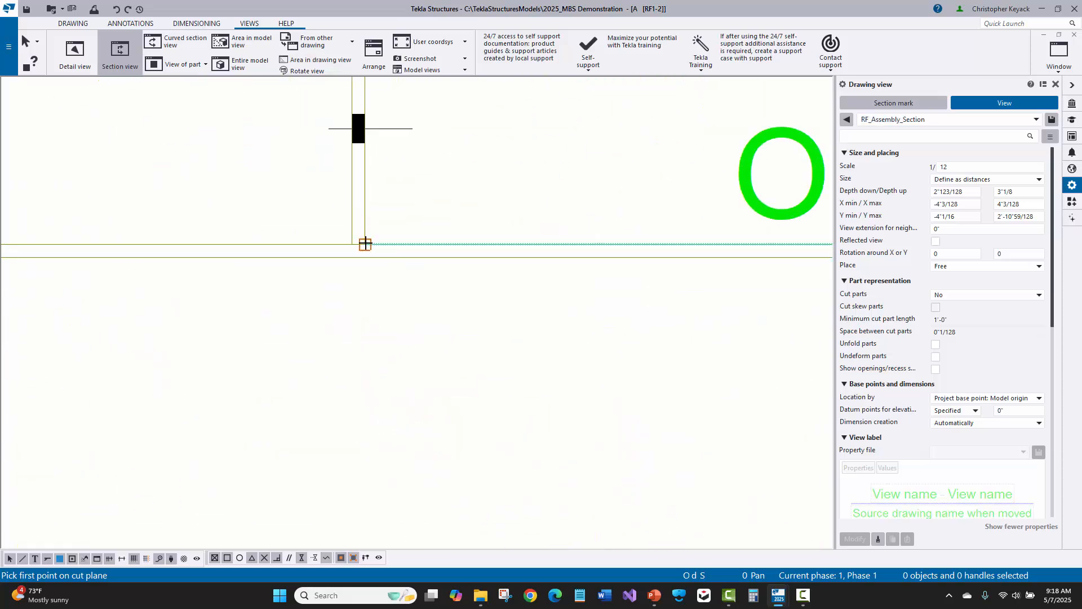
left_click(359, 231)
scroll(364, 304, "down", 4)
scroll(364, 241, "up", 4)
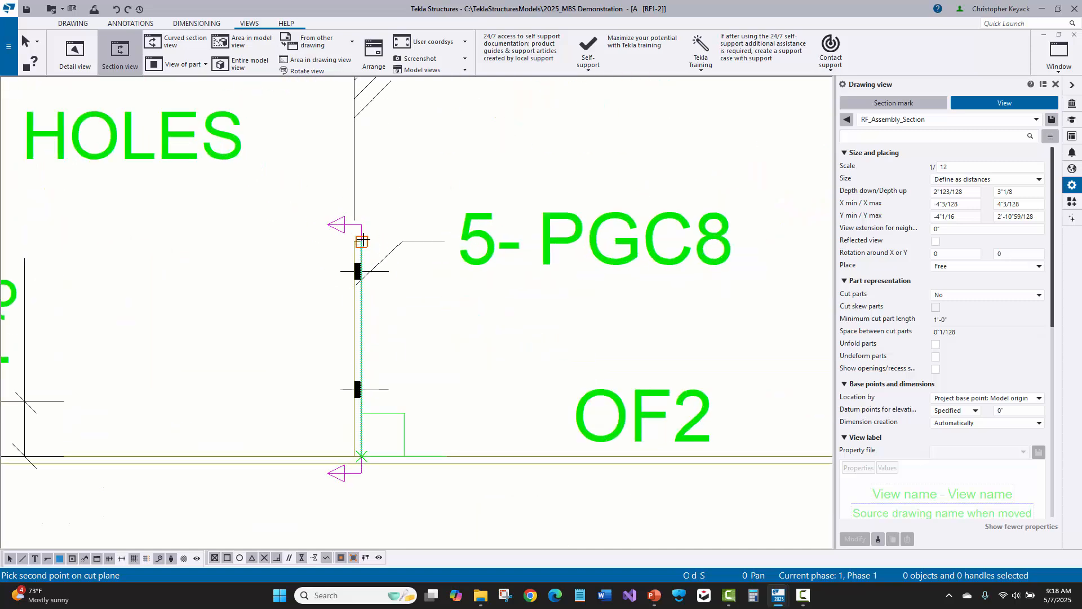
scroll(359, 243, "up", 2)
scroll(359, 243, "down", 3)
left_click(359, 376)
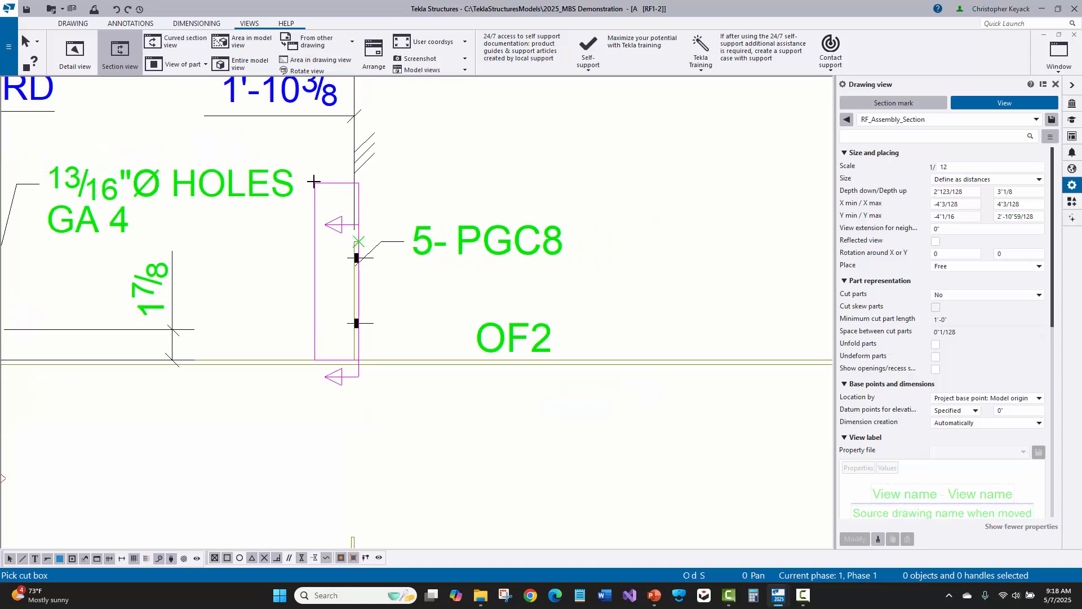
Step: Enclose the first PGC8 and FBC1 clips in the cut box and place the section view below the rafter
scroll(357, 359, "down", 2)
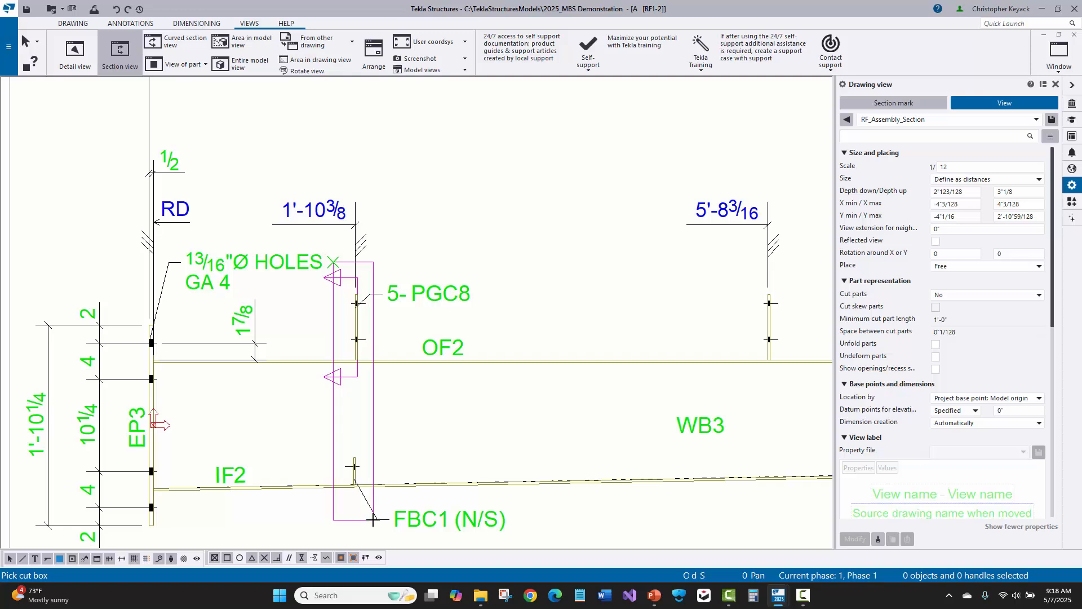
left_click(372, 518)
scroll(452, 397, "down", 3)
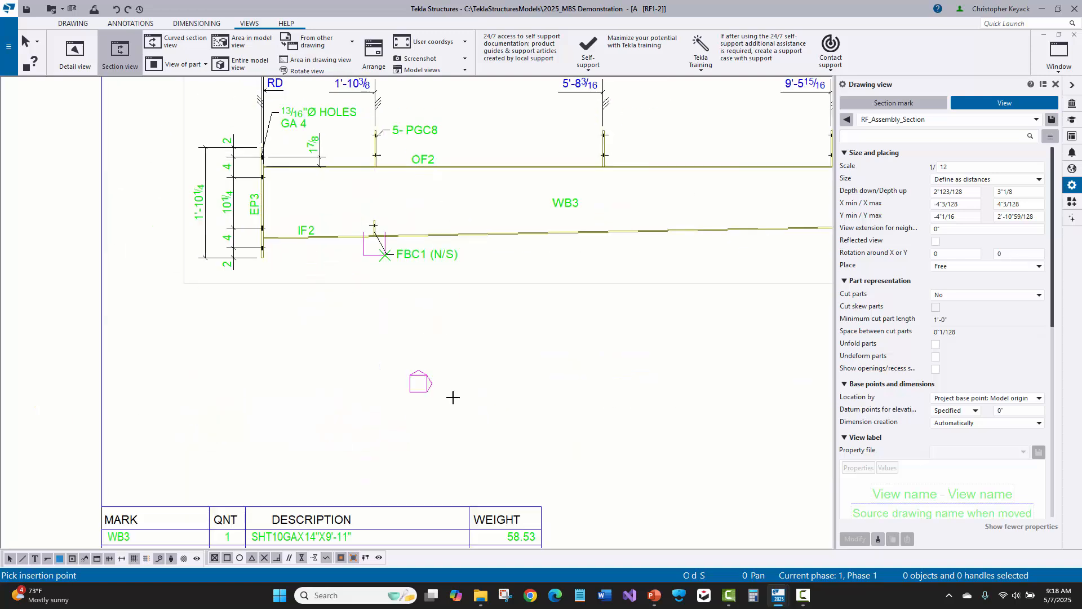
scroll(592, 396, "down", 2)
left_click(609, 499)
Step: Move section view A-A off the material list into the free space beside it
middle_click_drag(608, 465, 441, 315)
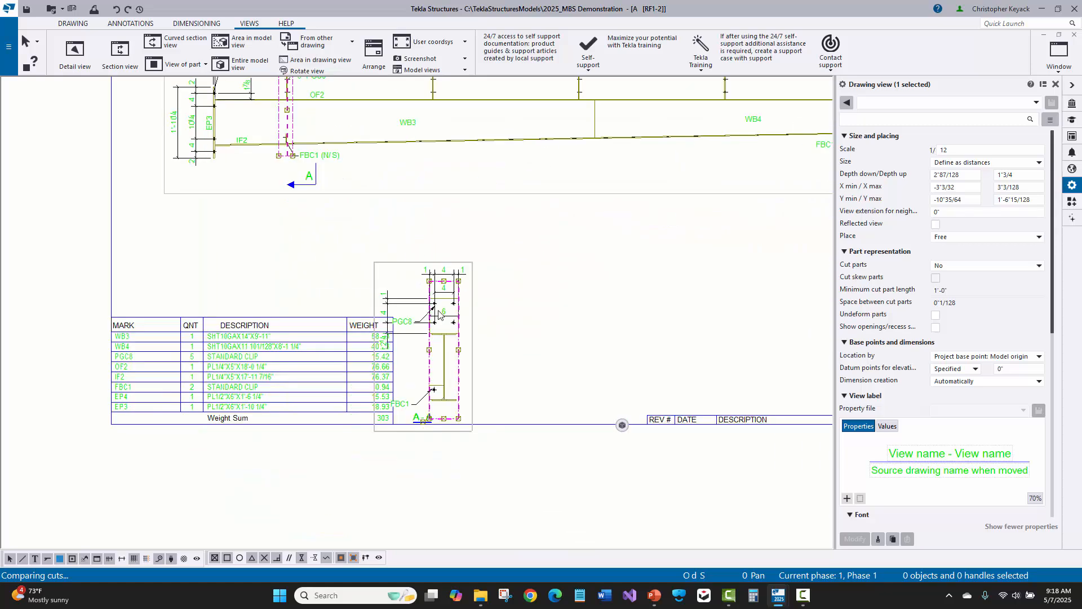
left_click_drag(473, 329, 509, 305)
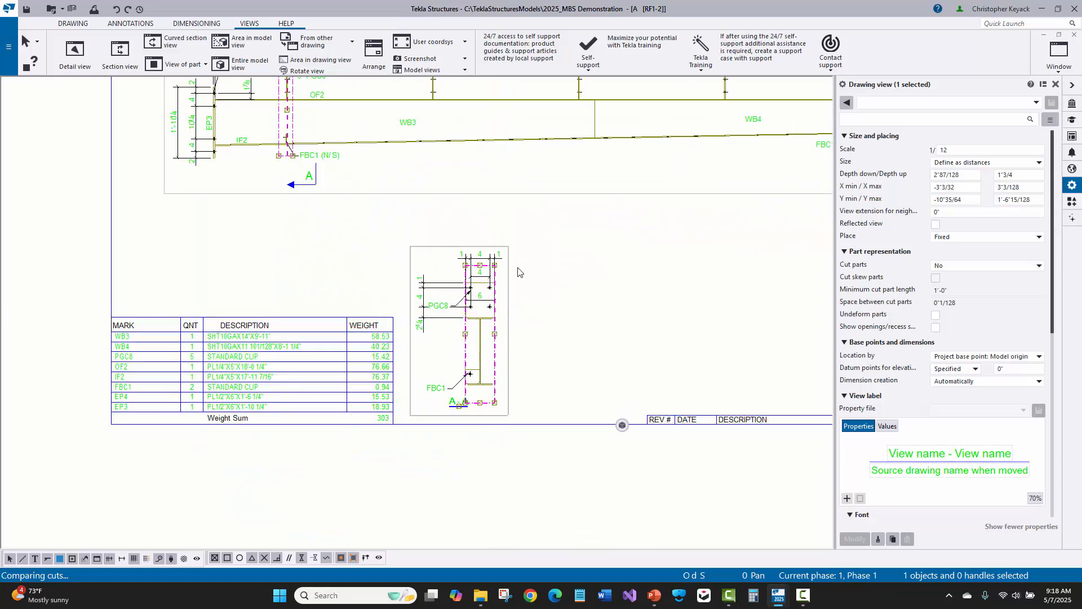
left_click(548, 265)
scroll(534, 259, "down", 2)
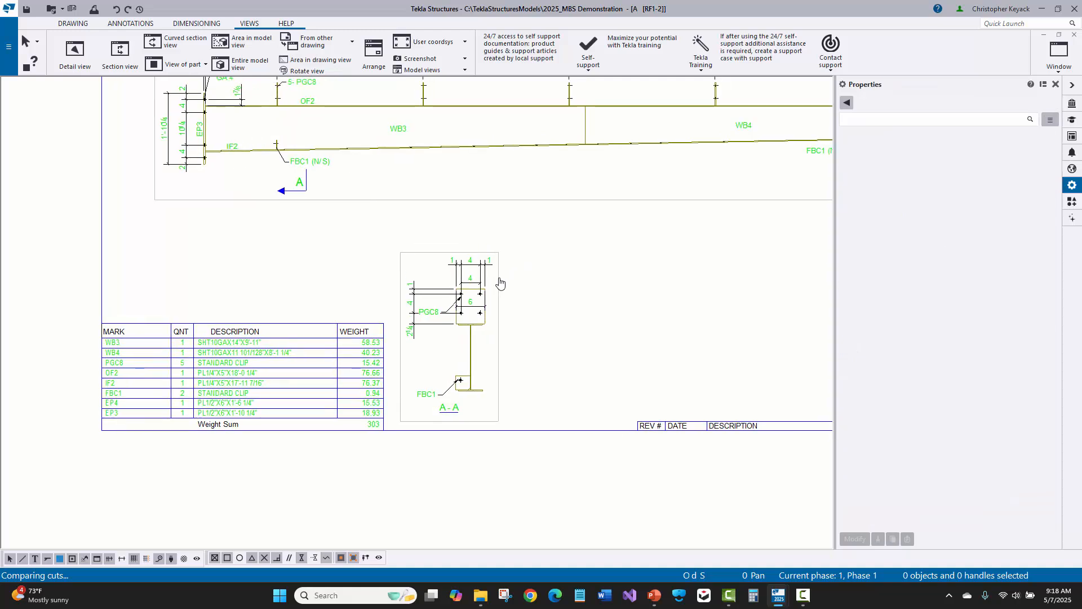
Step: Check the main rafter view's scale and set section view A-A to the matching scale of 1/18
left_click(441, 251)
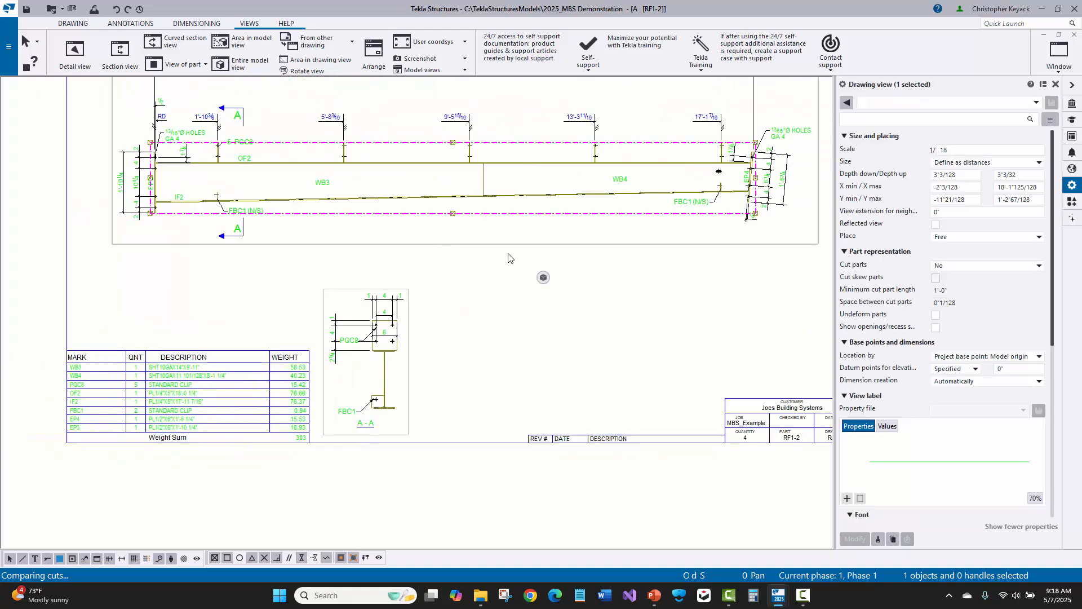
mouse_move(543, 277)
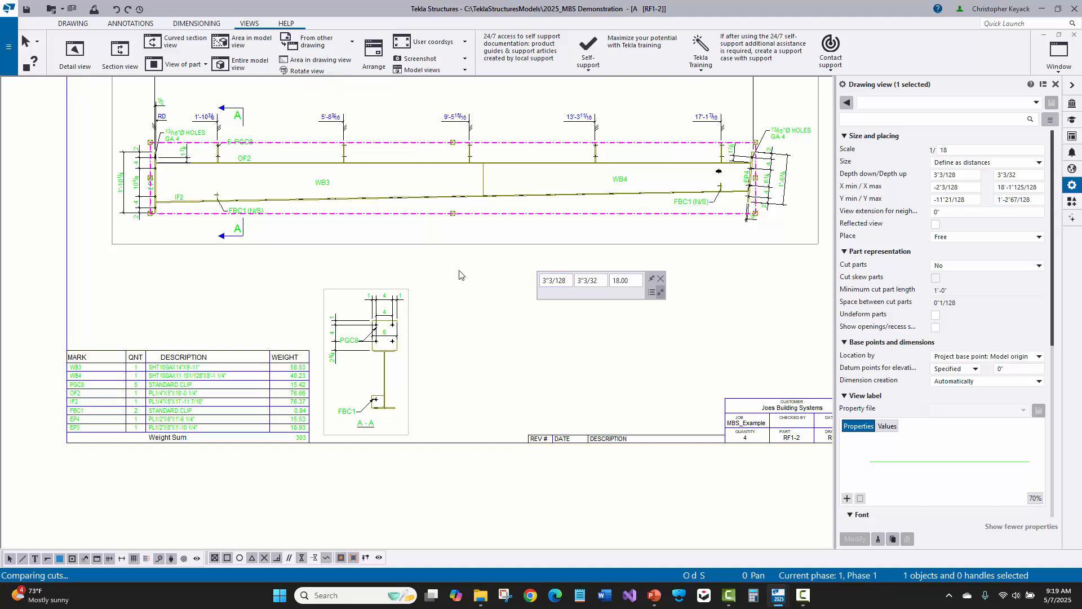
left_click(408, 330)
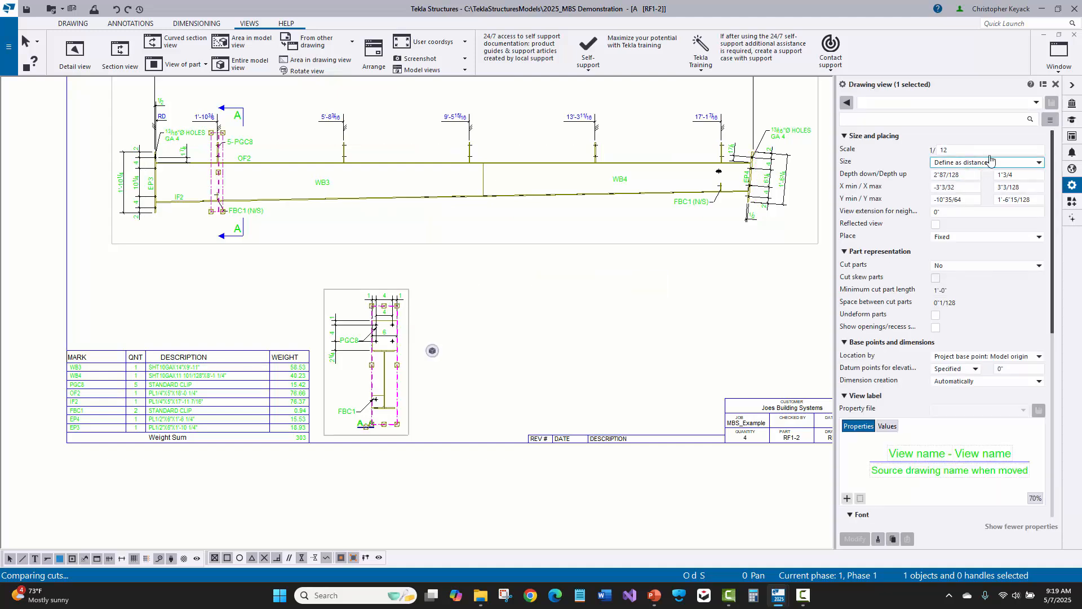
left_click(924, 150)
type("1")
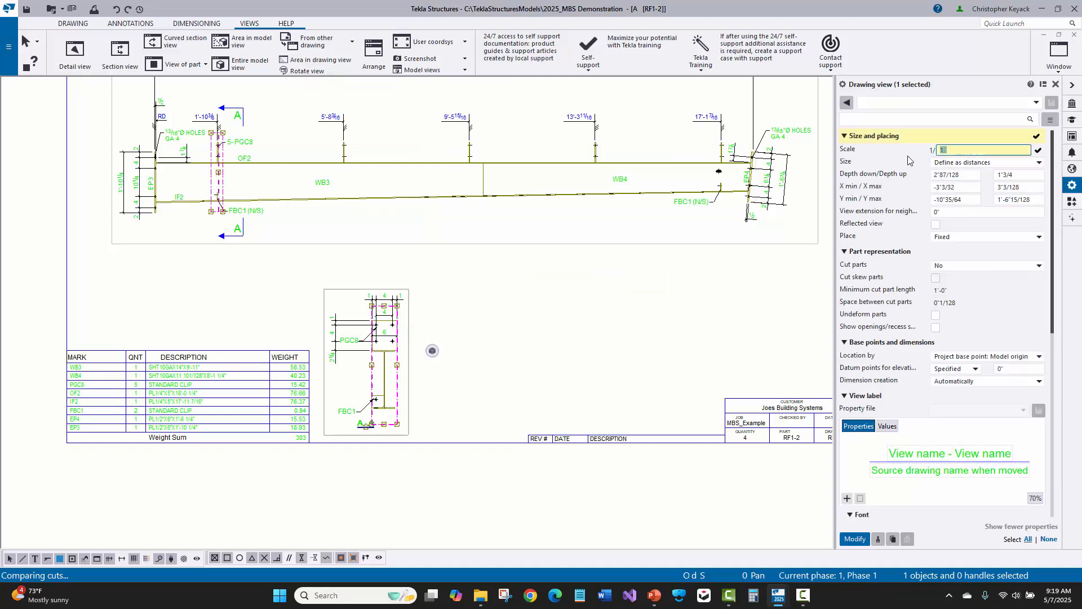
type("8")
key("Return")
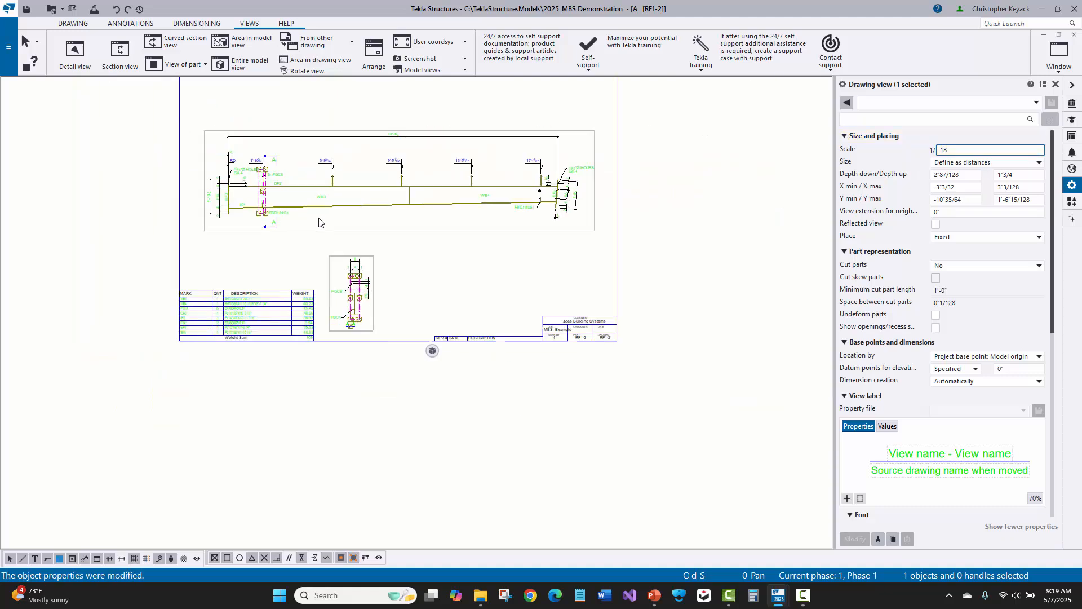
left_click(450, 275)
Step: Delete the redundant hole-spacing dimension closest to the PGC8 clip's top edge in section A-A
scroll(459, 303, "up", 6)
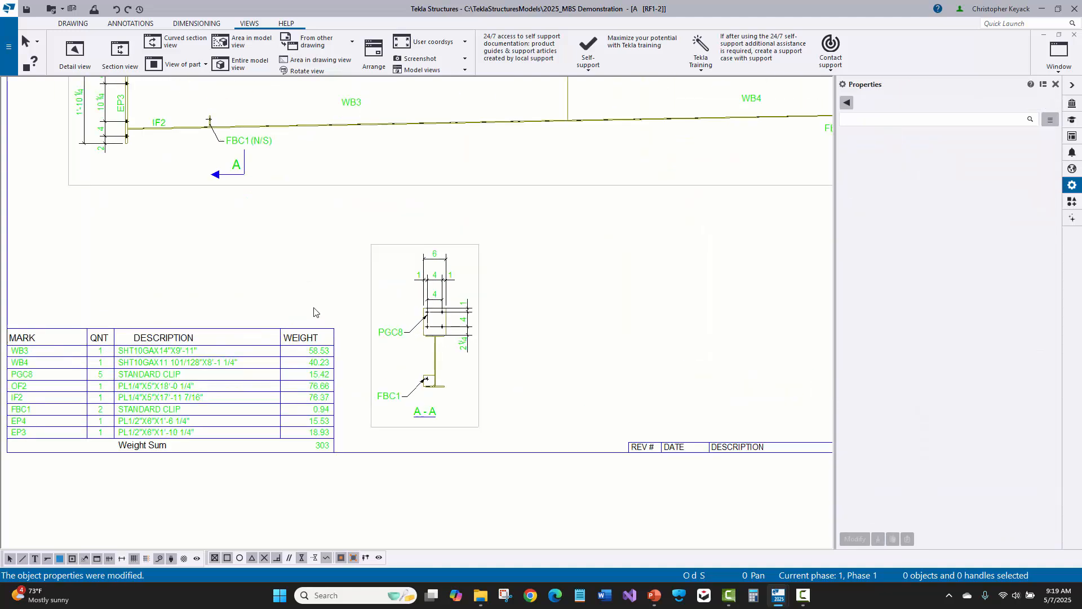
left_click(422, 266)
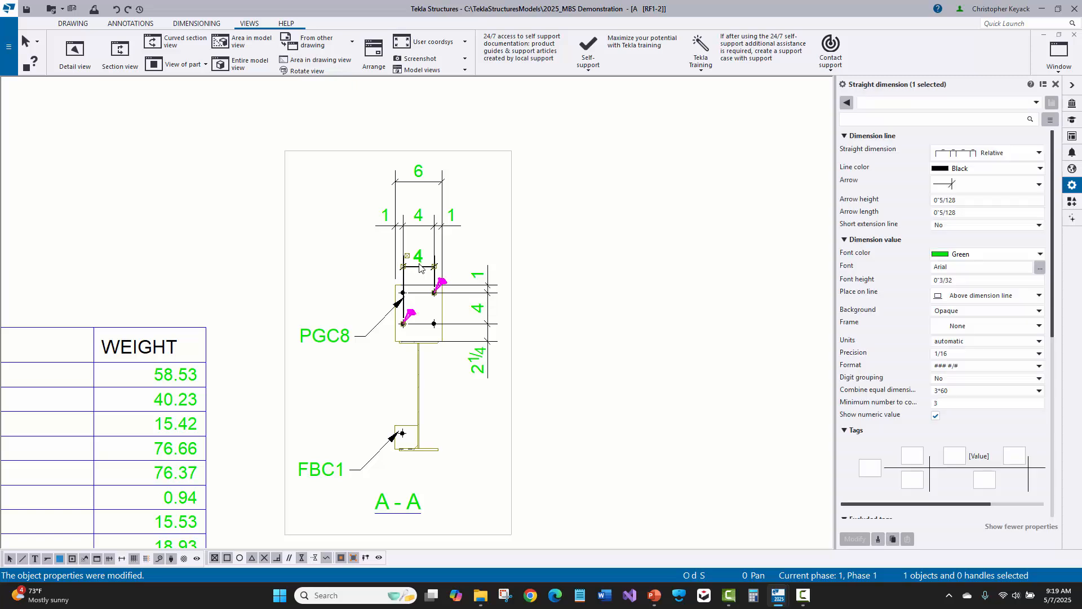
scroll(423, 266, "up", 1)
key("Delete")
Step: Relocate the horizontal 1-4-1 dimension's two hole points from the PGC8 clip's upper holes to its lower holes
left_click(417, 212)
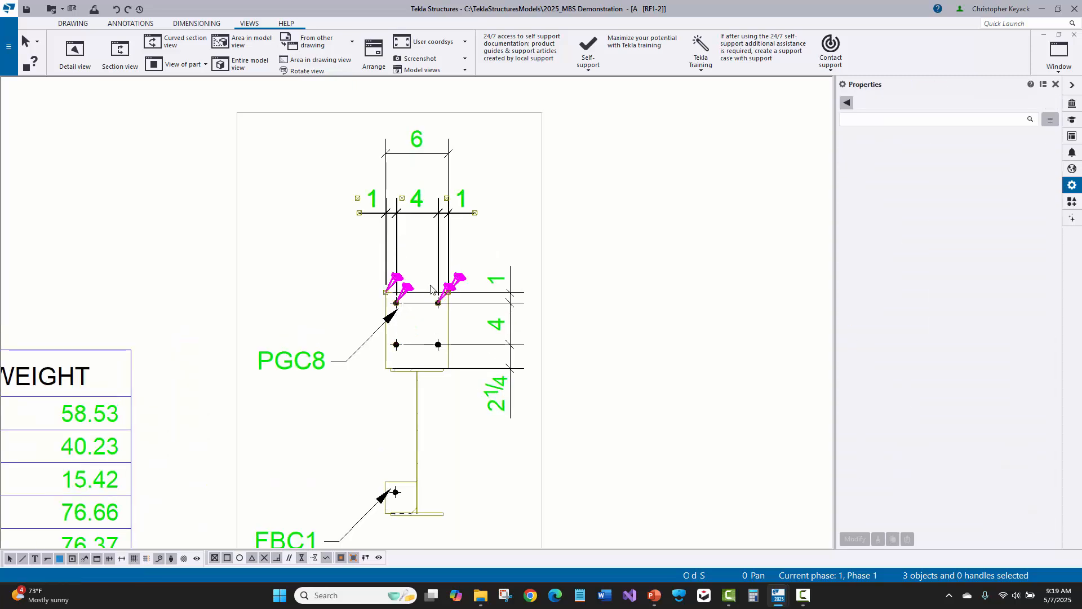
scroll(440, 313, "up", 2)
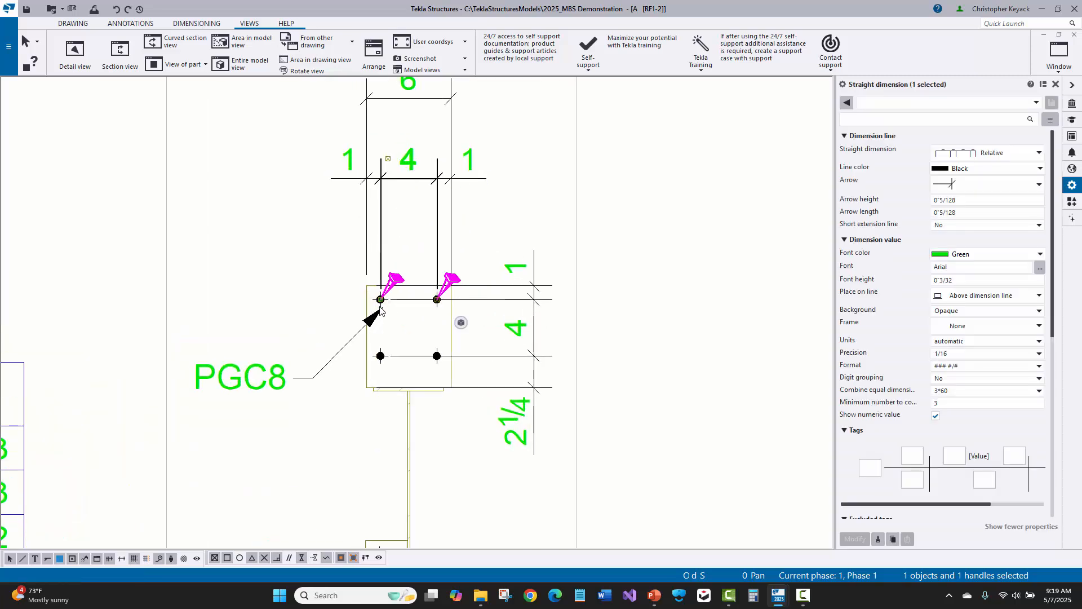
left_click_drag(381, 299, 381, 355)
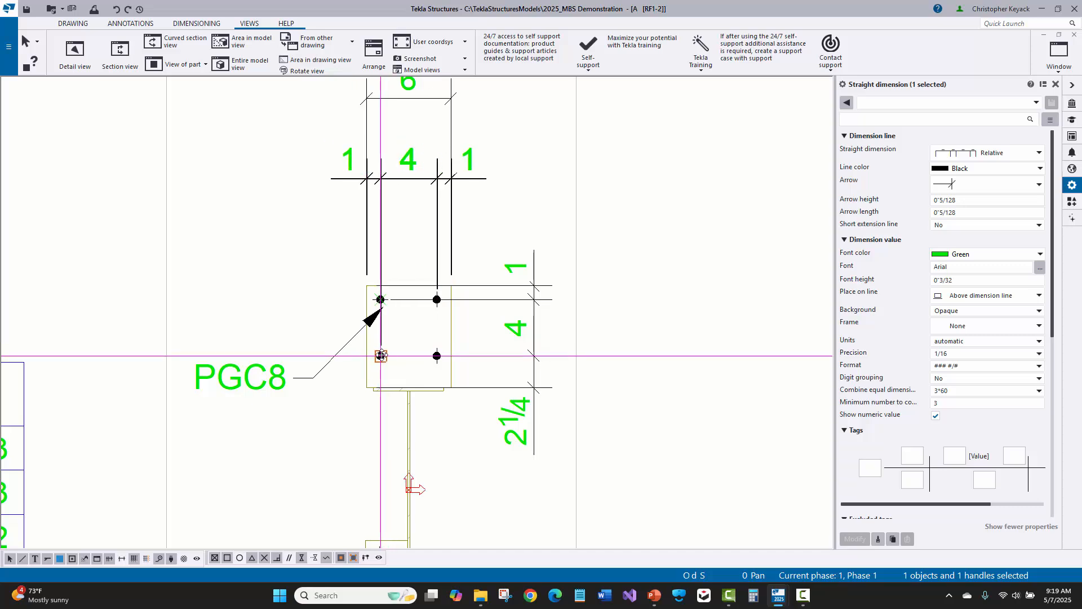
left_click_drag(437, 300, 437, 356)
left_click(500, 241)
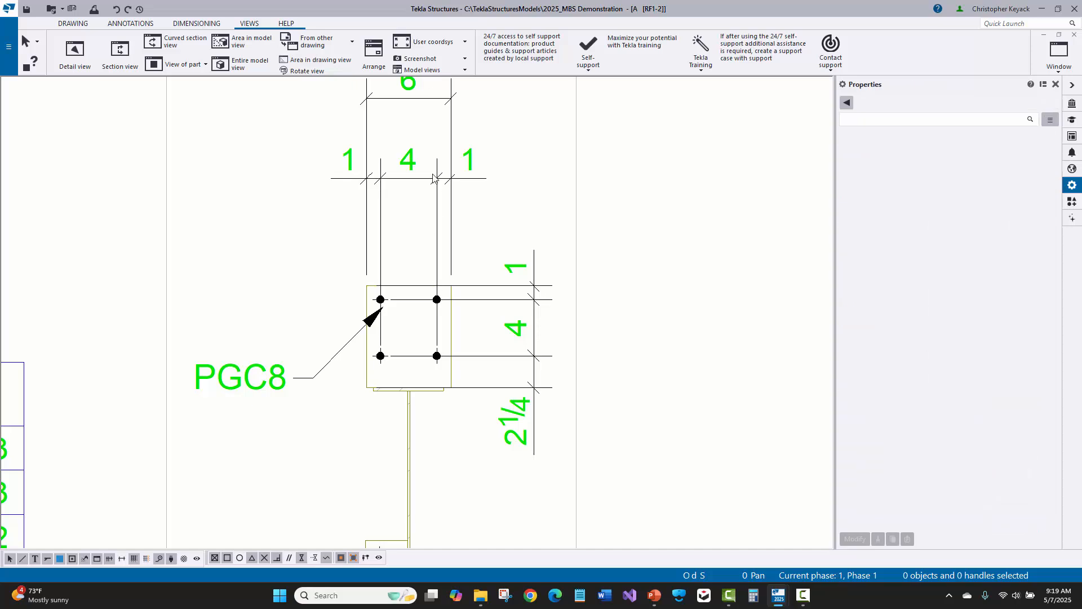
left_click(433, 178)
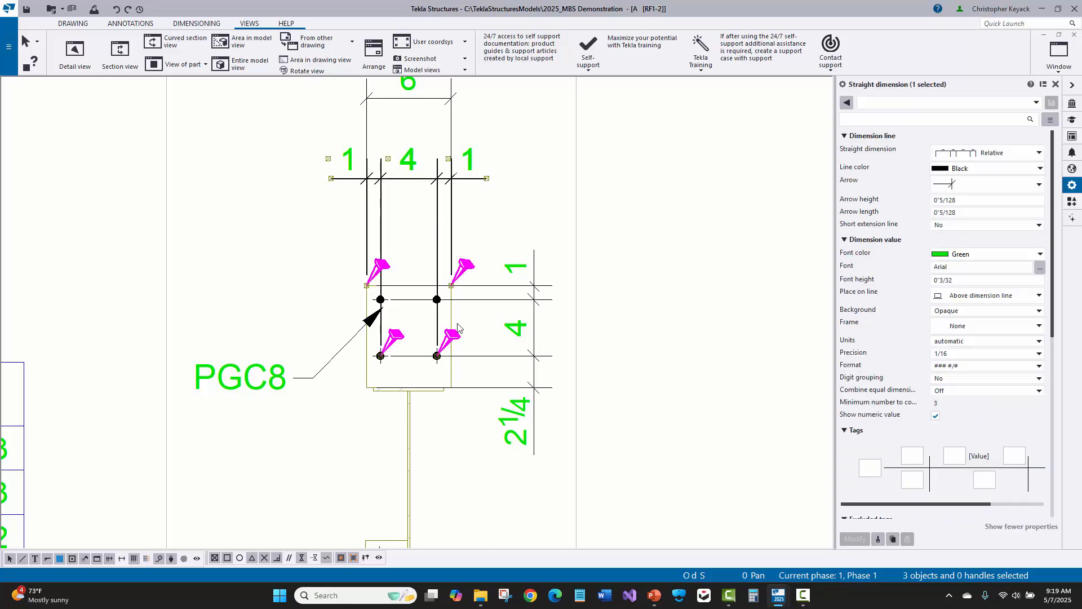
Step: Move the PGC8 clip's vertical dimension chain to the clip's opposite side and place the PGC8 mark above the clip
left_click(496, 304)
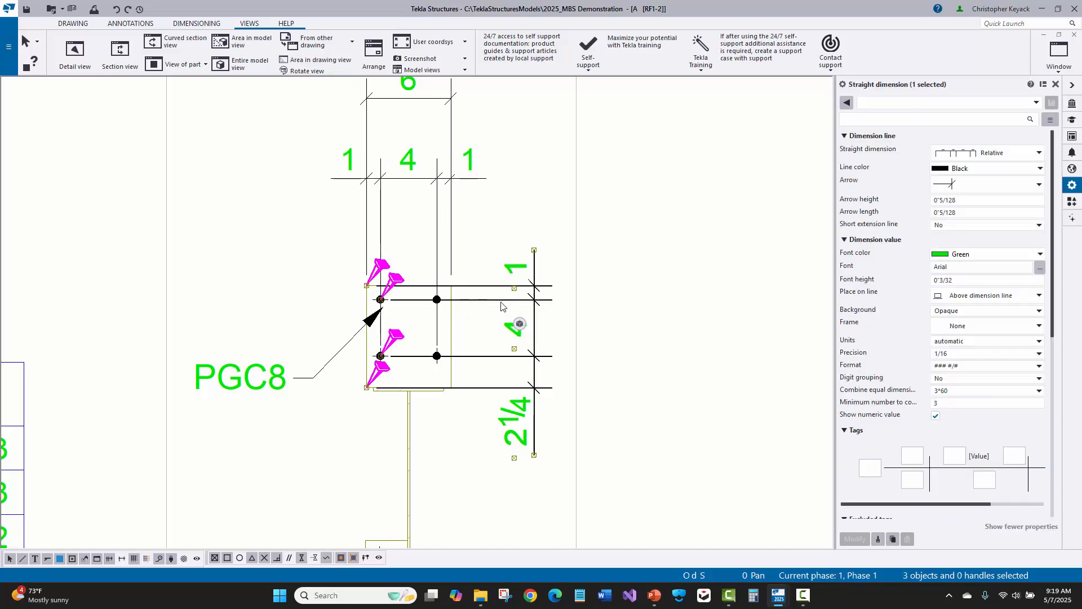
left_click_drag(502, 306, 251, 213)
left_click(248, 165)
scroll(271, 213, "down", 2)
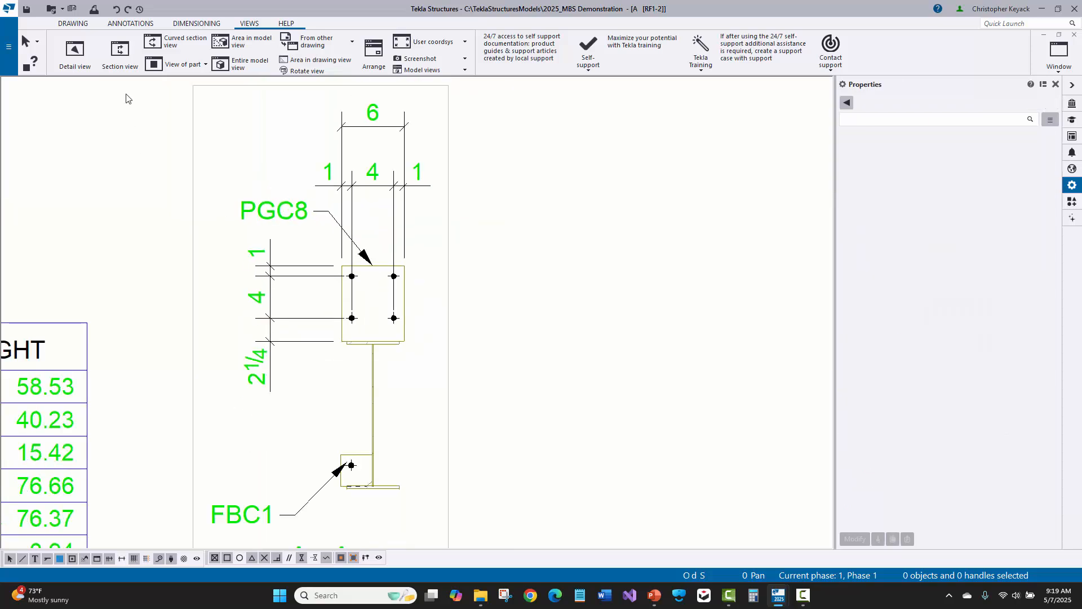
left_click(190, 23)
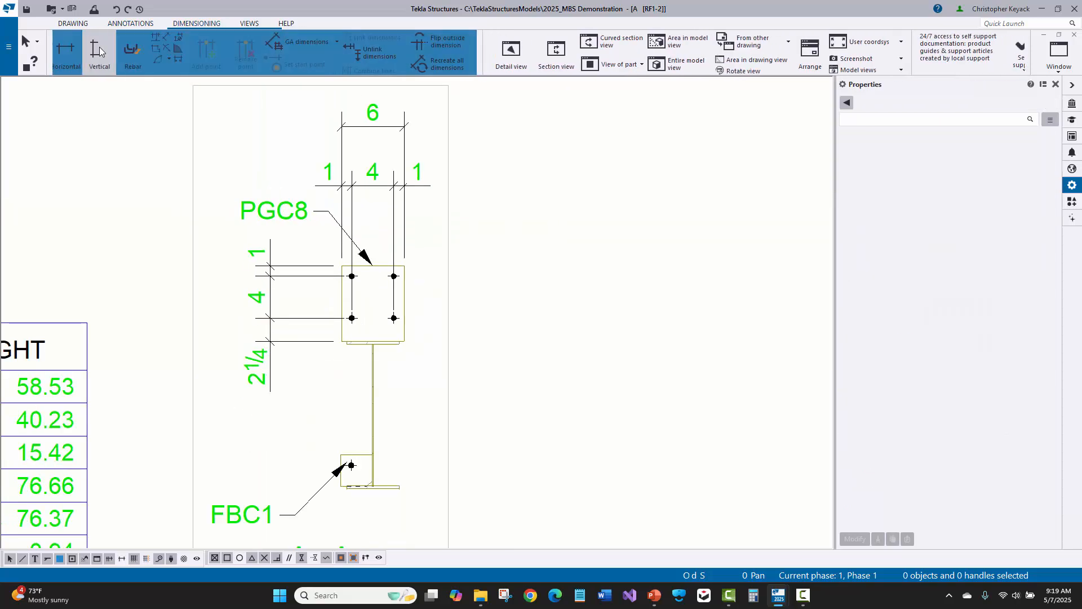
left_click(66, 49)
left_click(342, 266)
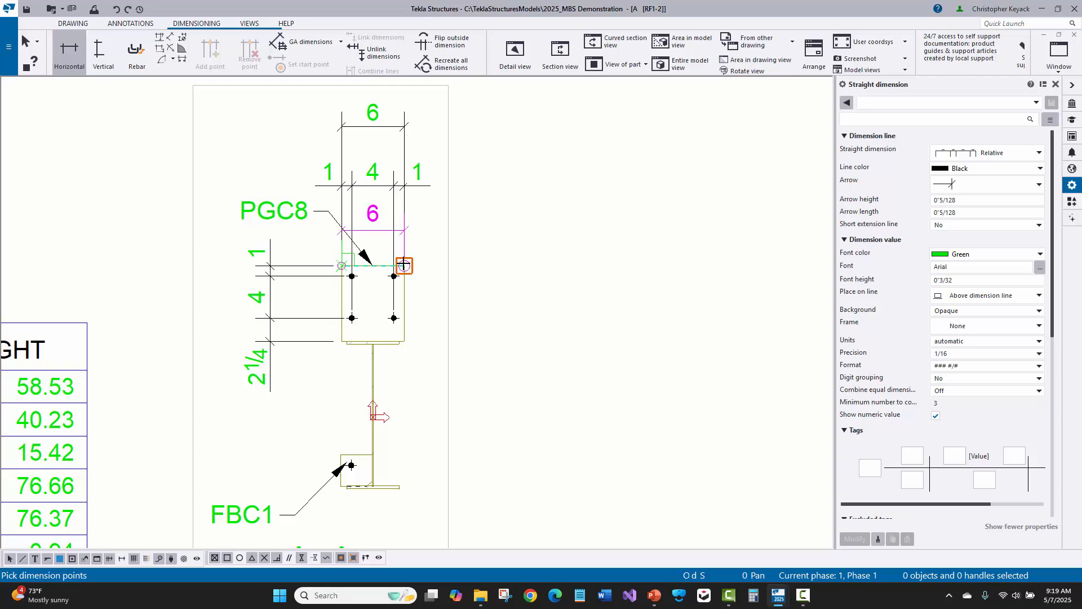
right_click(480, 241)
left_click(514, 247)
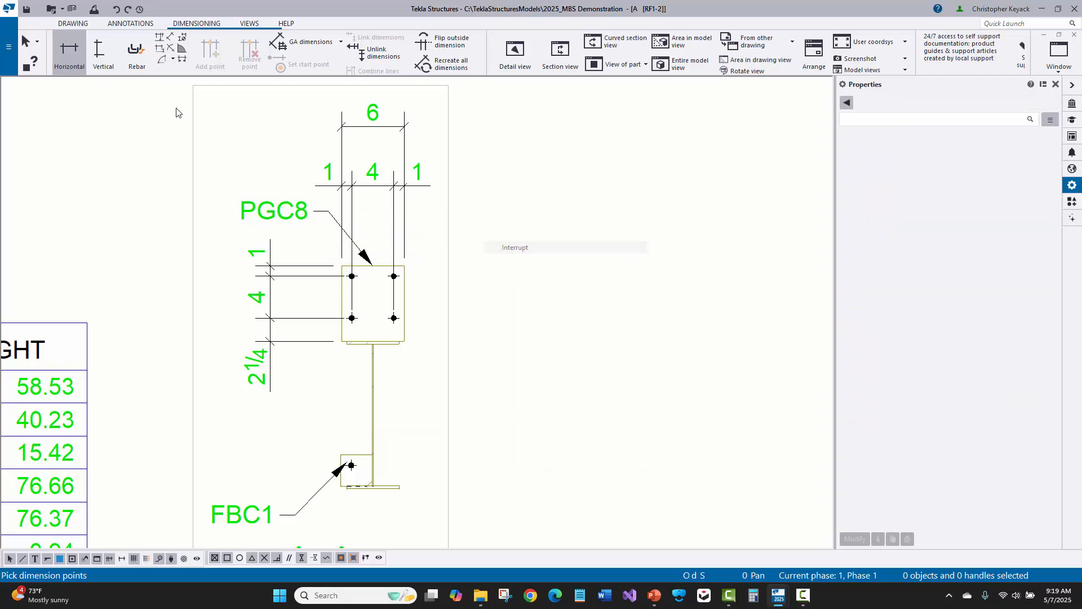
Step: Add a vertical dimension for the PGC8 clip's overall height on the side opposite its hole dimensions
left_click(99, 50)
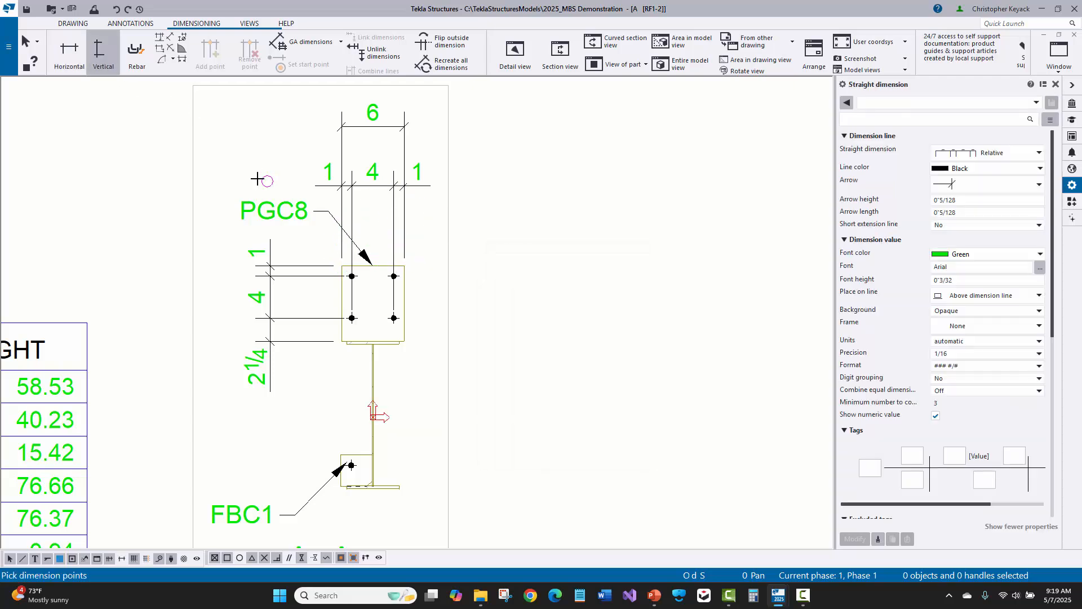
left_click(404, 265)
left_click(404, 341)
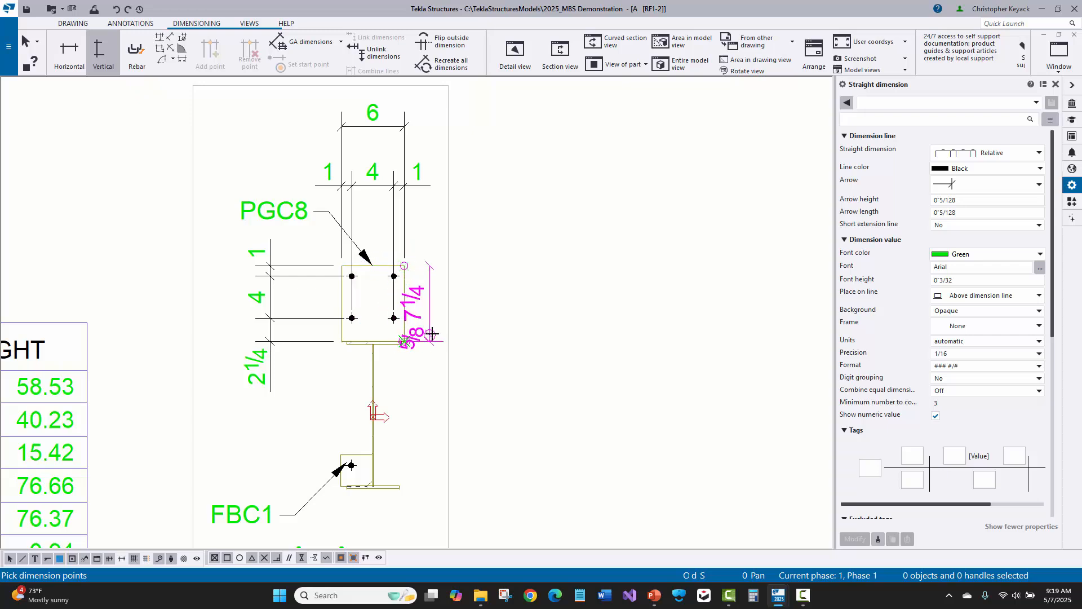
left_click(486, 330)
right_click(590, 273)
left_click(621, 281)
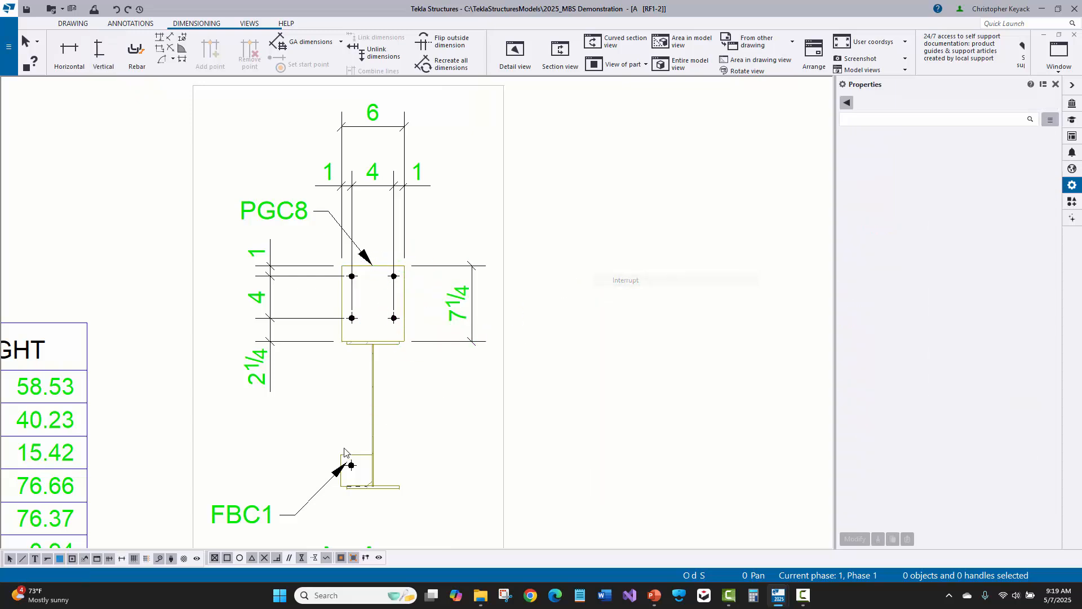
Step: Move the FBC1 mark in section A-A farther down and away from its clip to free space for dimensions
middle_click_drag(293, 539, 293, 406)
scroll(255, 365, "up", 3)
left_click(255, 376)
left_click_drag(253, 372, 234, 417)
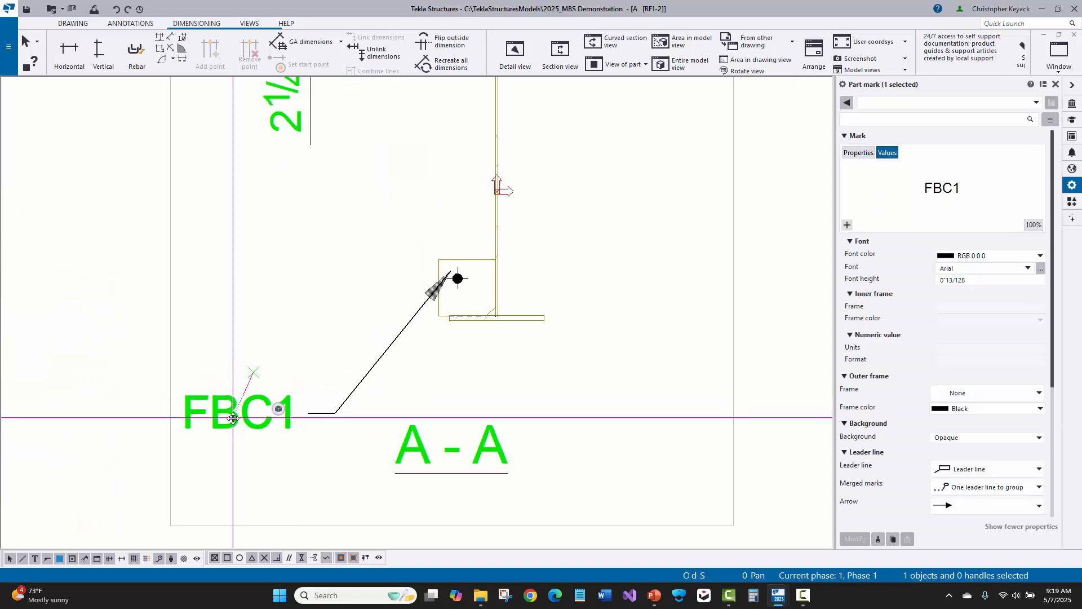
left_click(92, 214)
Step: Add a vertical dimension chain locating the FBC1 clip's hole between its top and bottom edges, placed on the mark's side
left_click(116, 62)
scroll(429, 254, "up", 2)
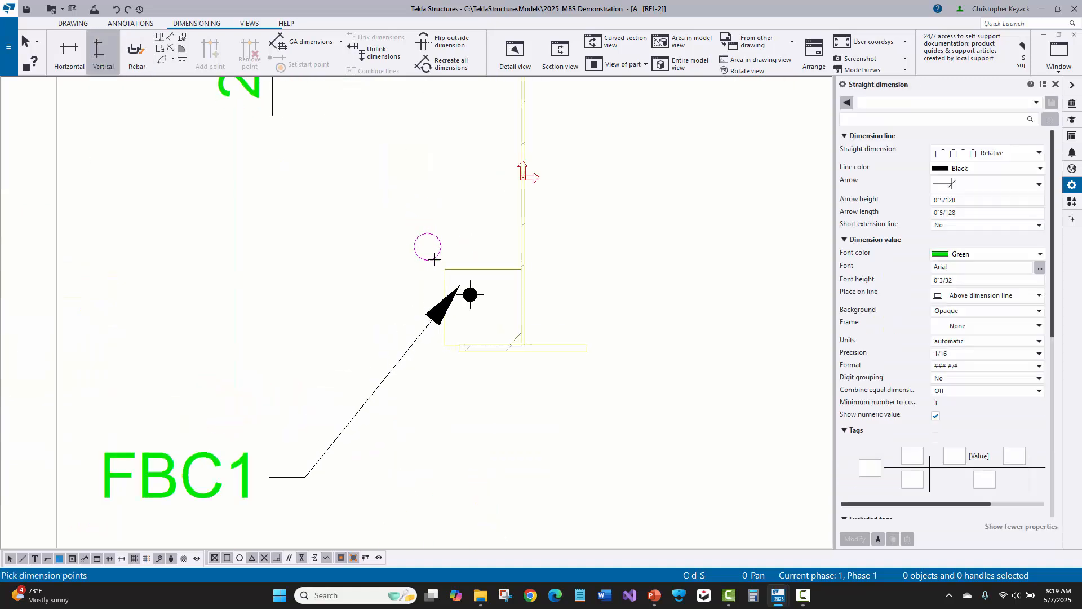
left_click(445, 269)
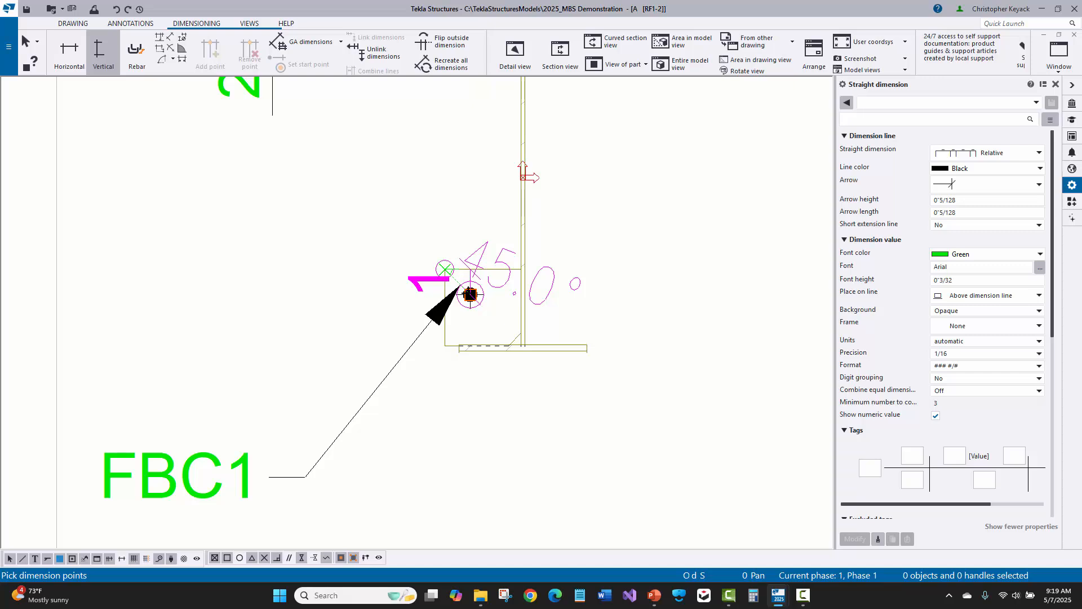
left_click(471, 295)
left_click(446, 345)
middle_click(446, 346)
left_click(277, 330)
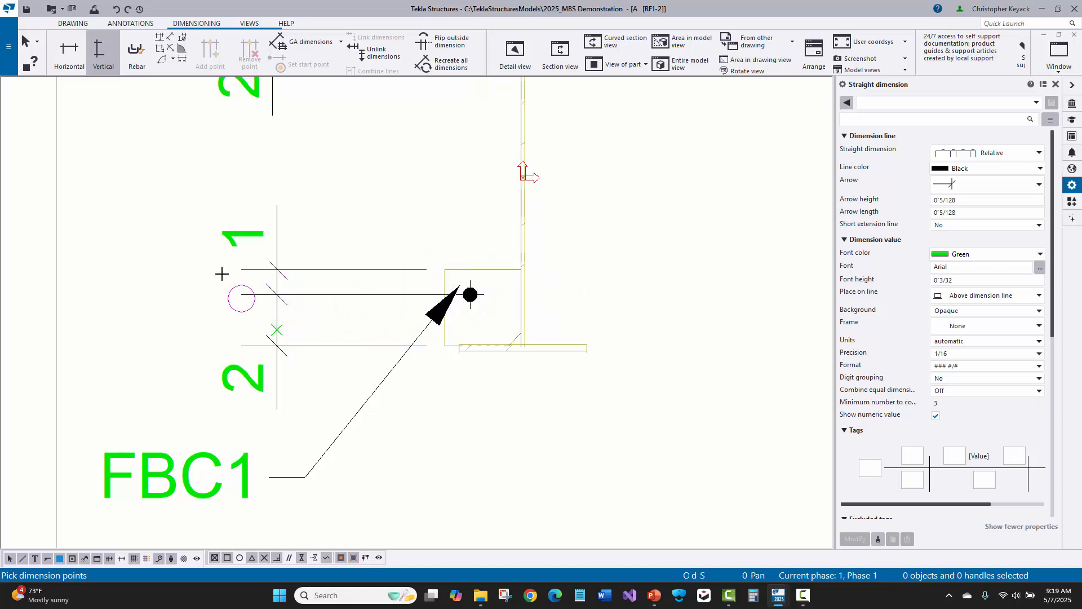
Step: Add a horizontal dimension chain above the FBC1 clip from its outer edge through the hole to the web
left_click(70, 53)
left_click(444, 269)
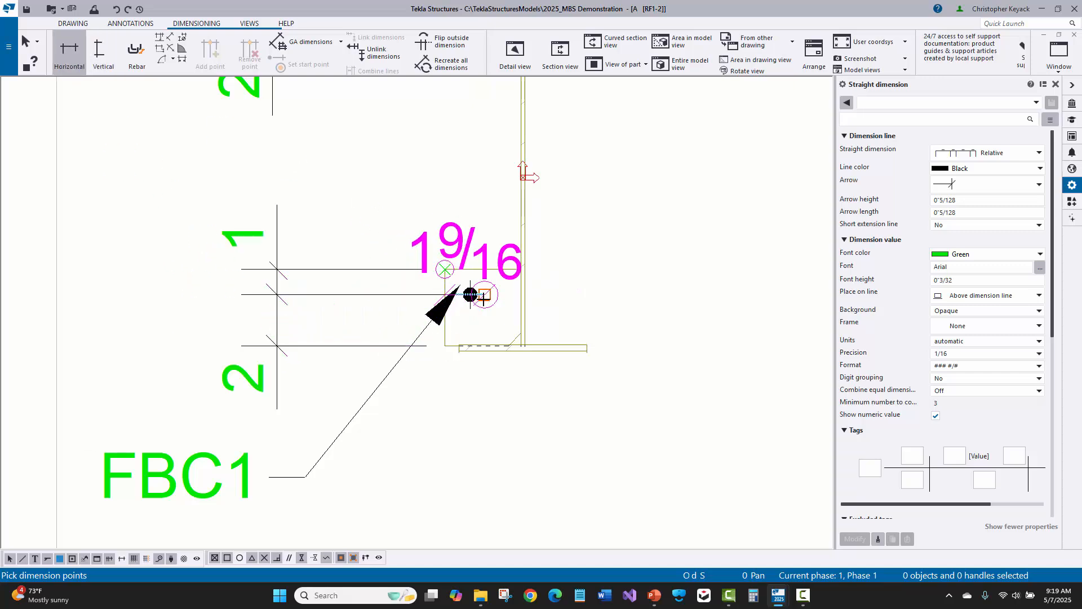
left_click(470, 294)
left_click(521, 269)
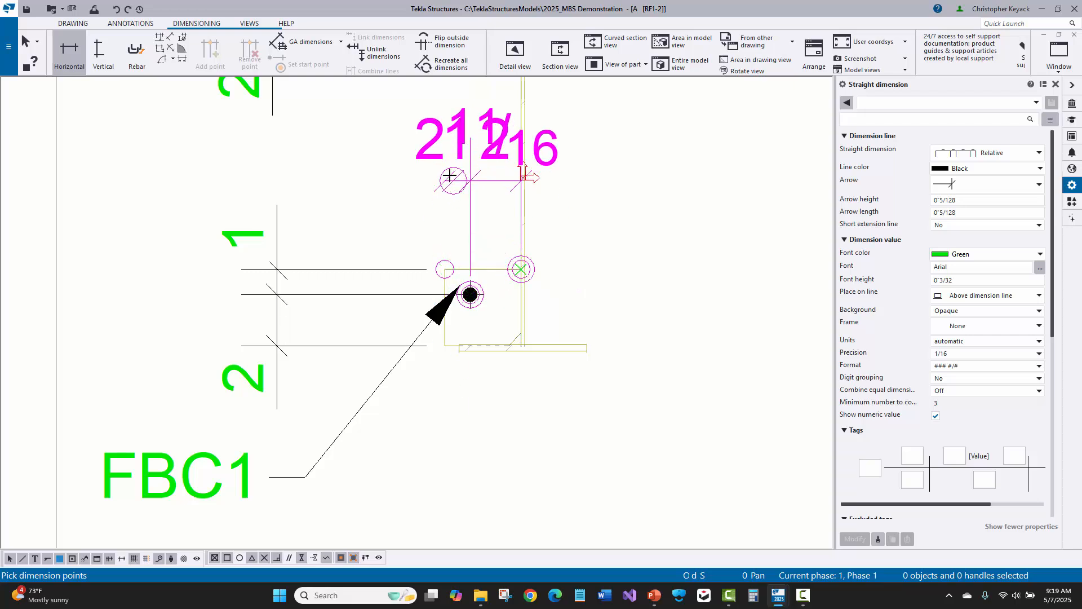
middle_click(450, 175)
scroll(723, 232, "down", 2)
right_click(707, 209)
left_click(727, 217)
Step: Examine the whole RF1-2 drawing, including section A-A and the EP4 end of the rafter
scroll(687, 278, "down", 2)
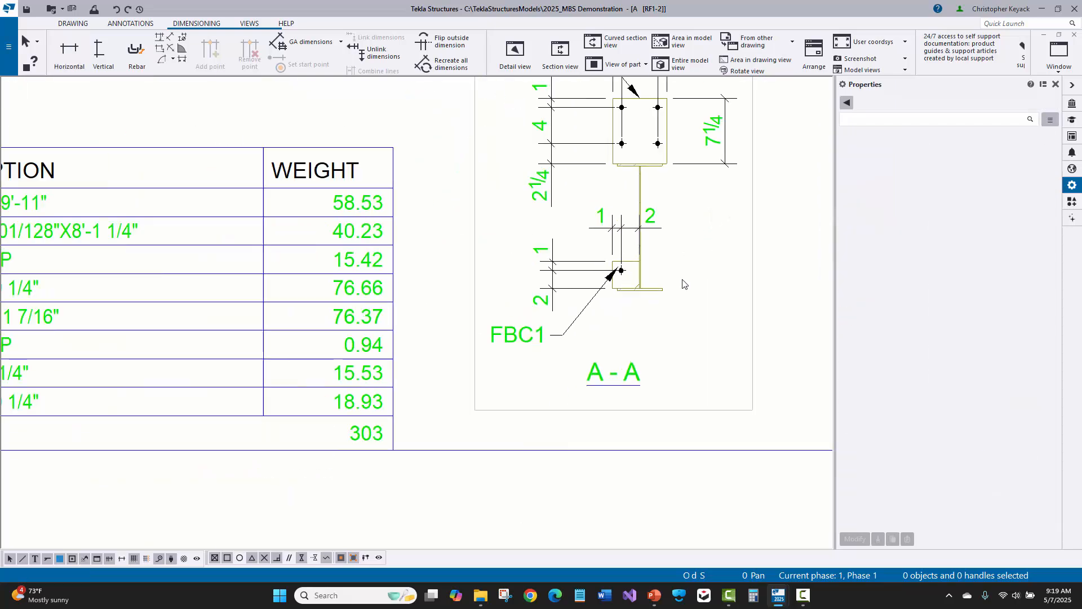
scroll(682, 283, "down", 4)
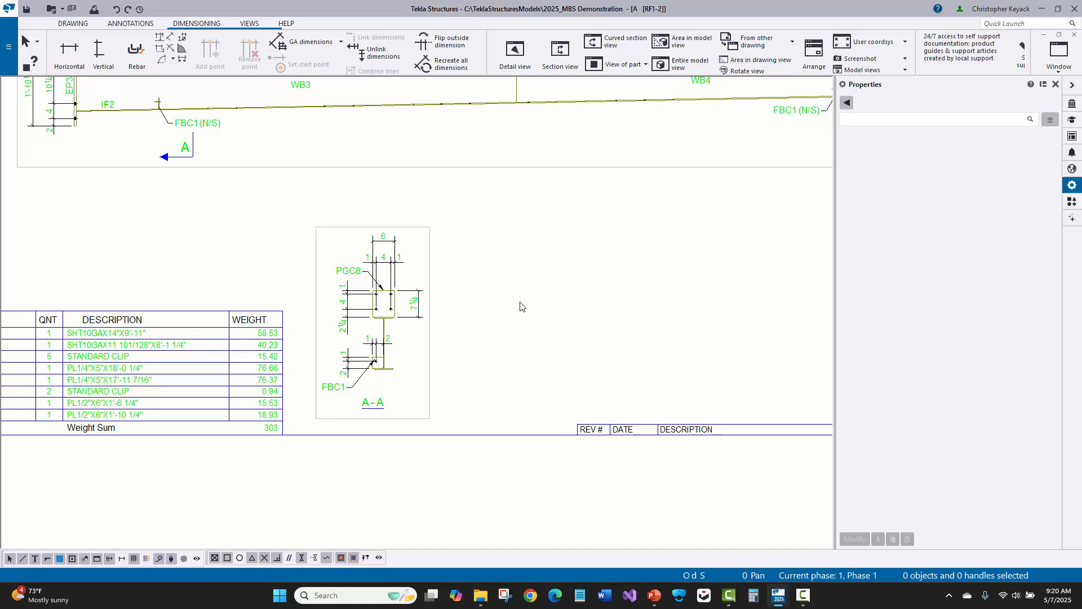
scroll(521, 306, "down", 3)
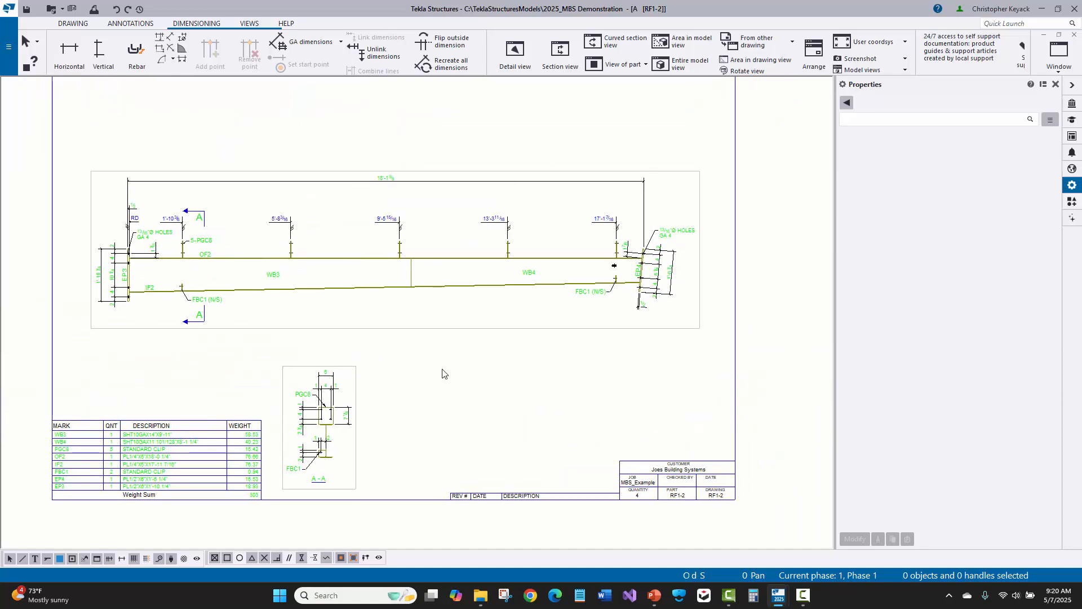
middle_click_drag(457, 359, 470, 352)
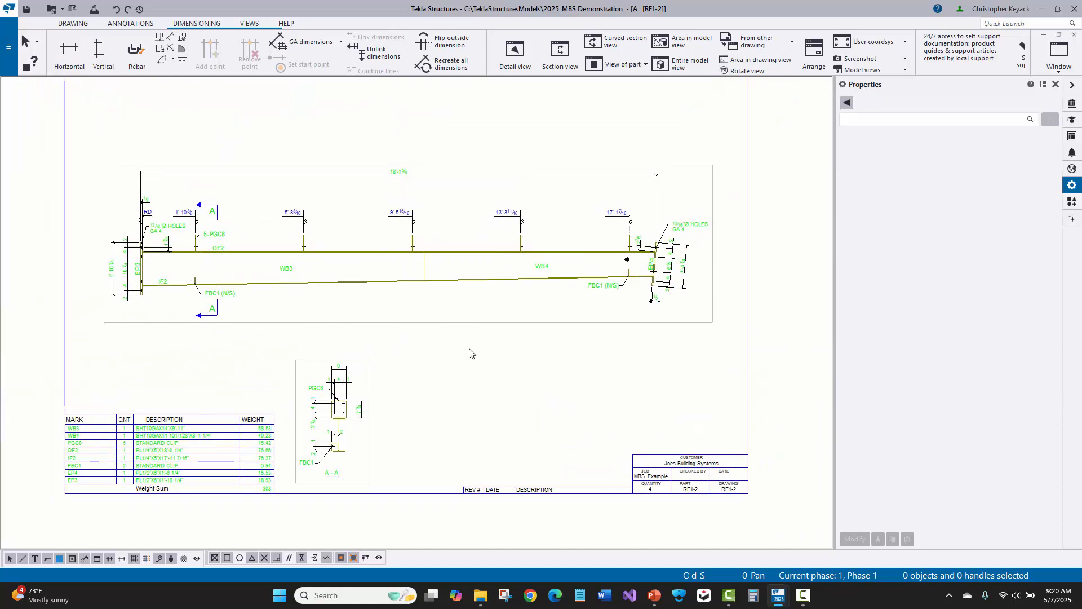
middle_click_drag(602, 204, 601, 234)
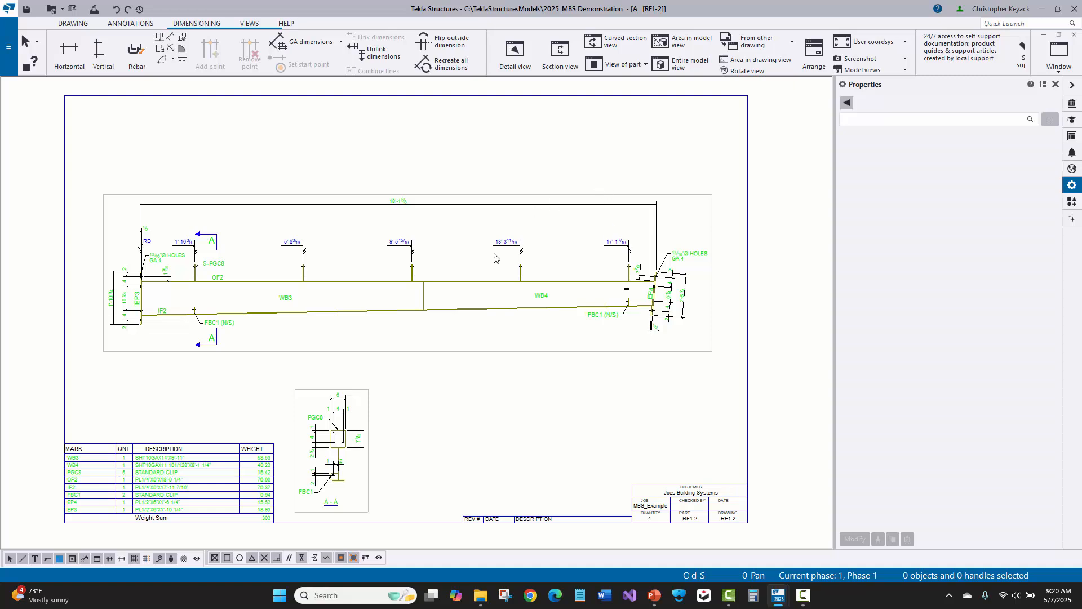
scroll(676, 269, "up", 3)
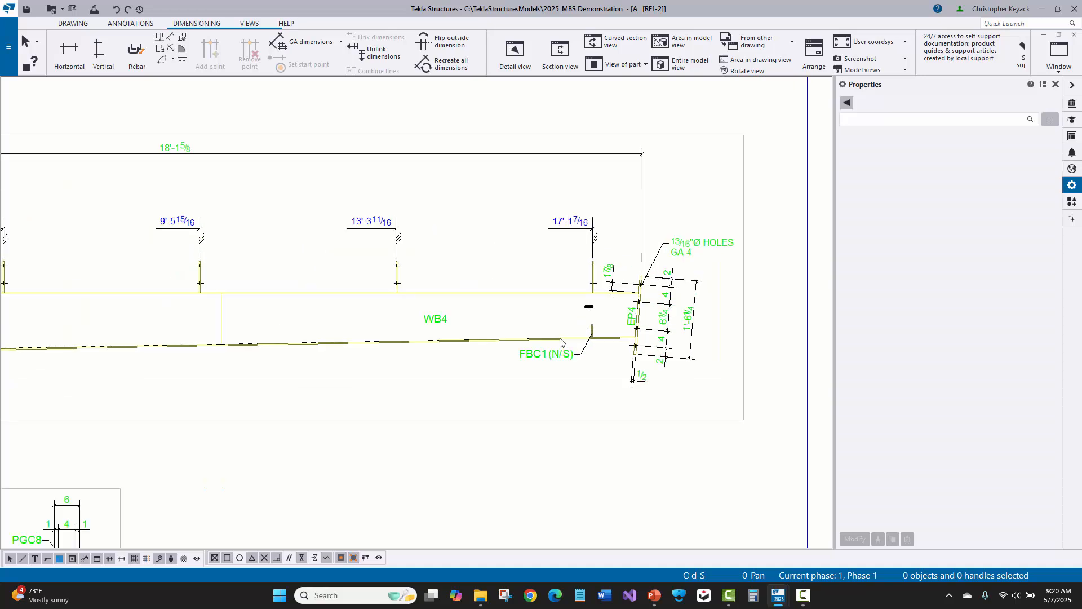
scroll(561, 342, "down", 3)
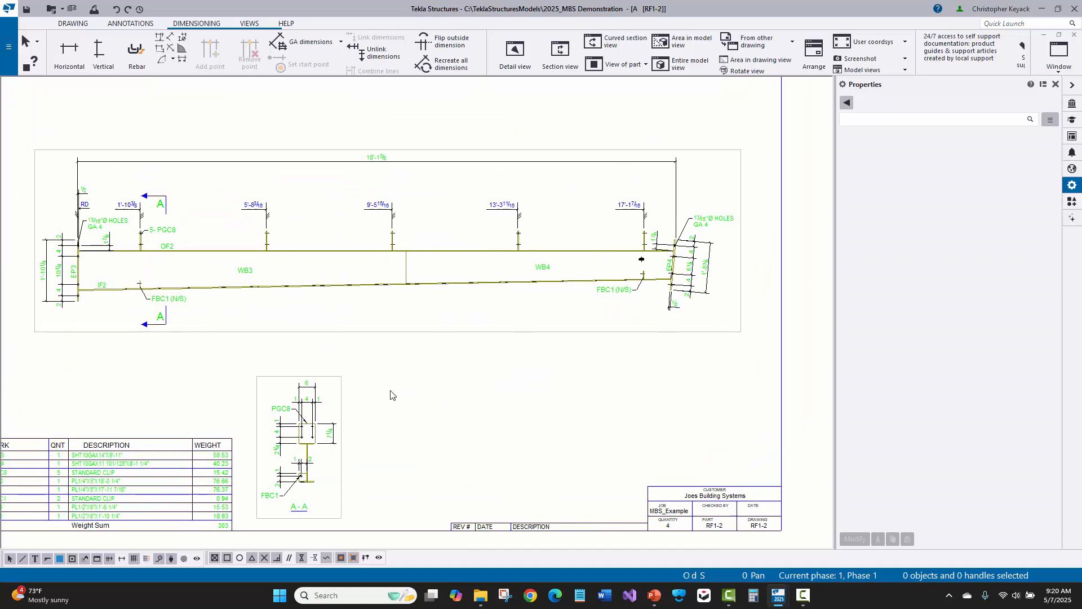
scroll(392, 392, "down", 1)
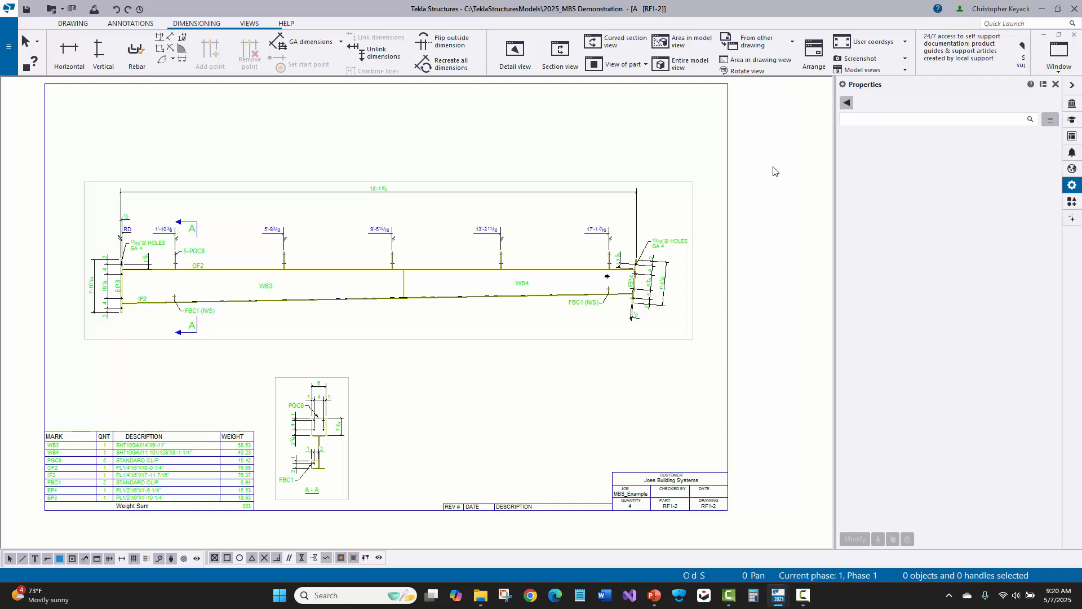
Step: Close the RF1-2 drawing, keeping the changes and marking it ready for issuing, and open the RF1-2 - 1 web drawing
left_click(1075, 34)
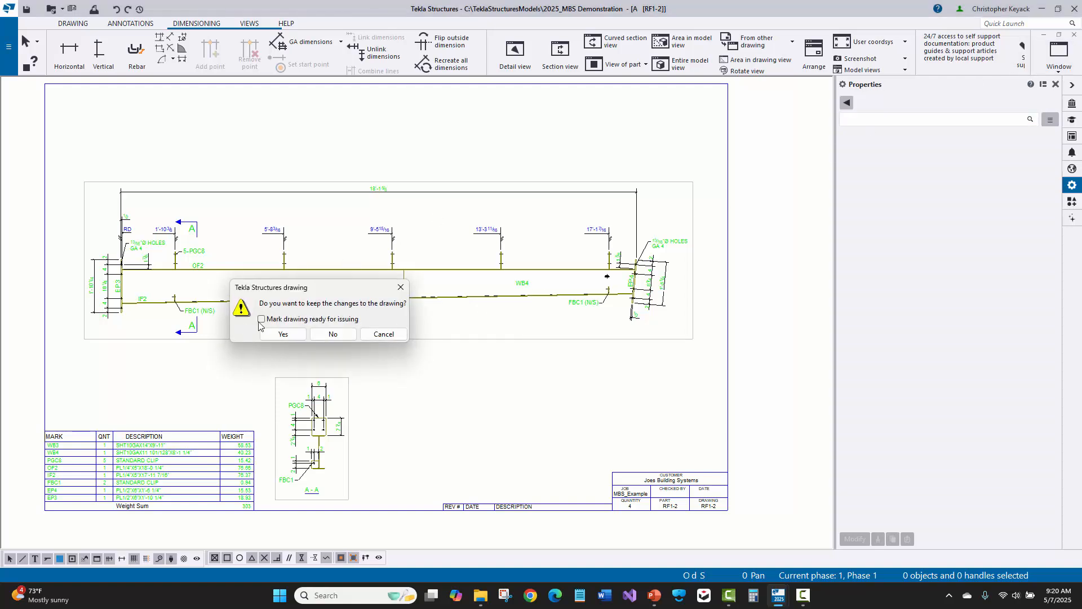
left_click(269, 336)
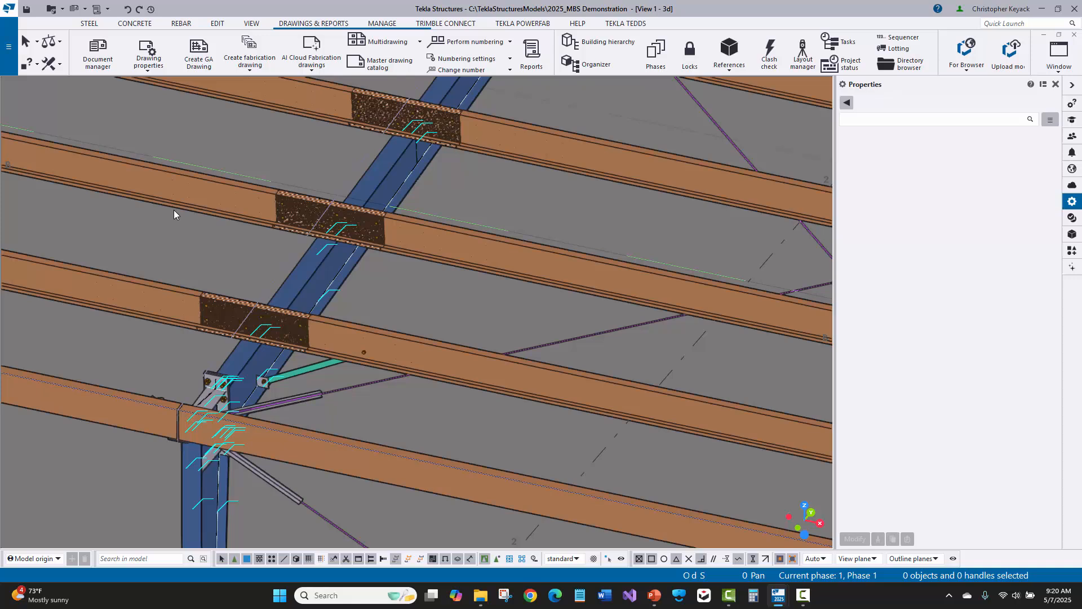
left_click(98, 52)
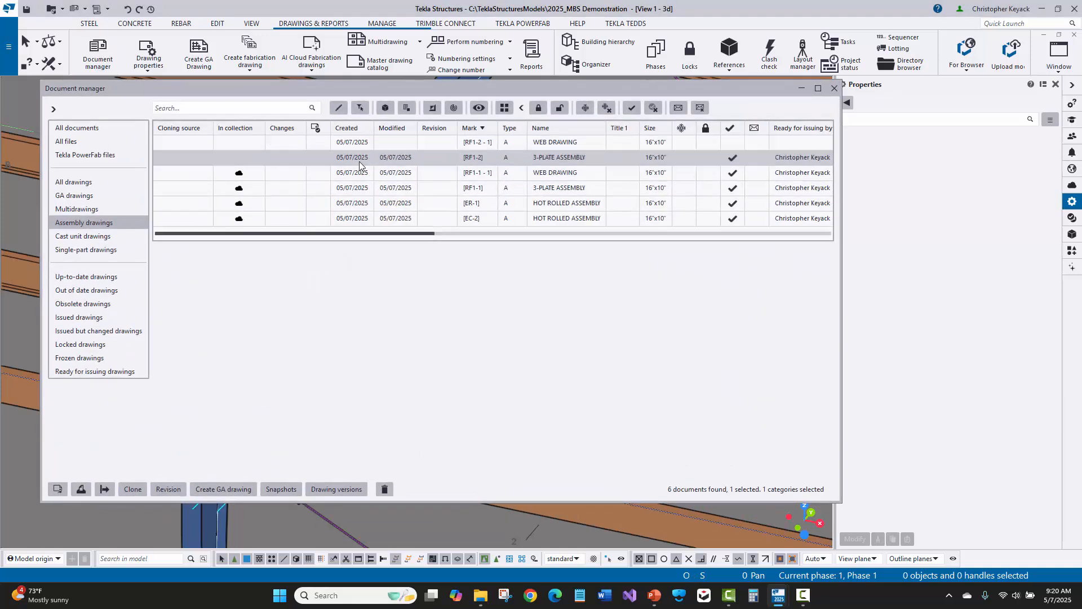
left_click(462, 144)
left_click(460, 157)
double_click(470, 143)
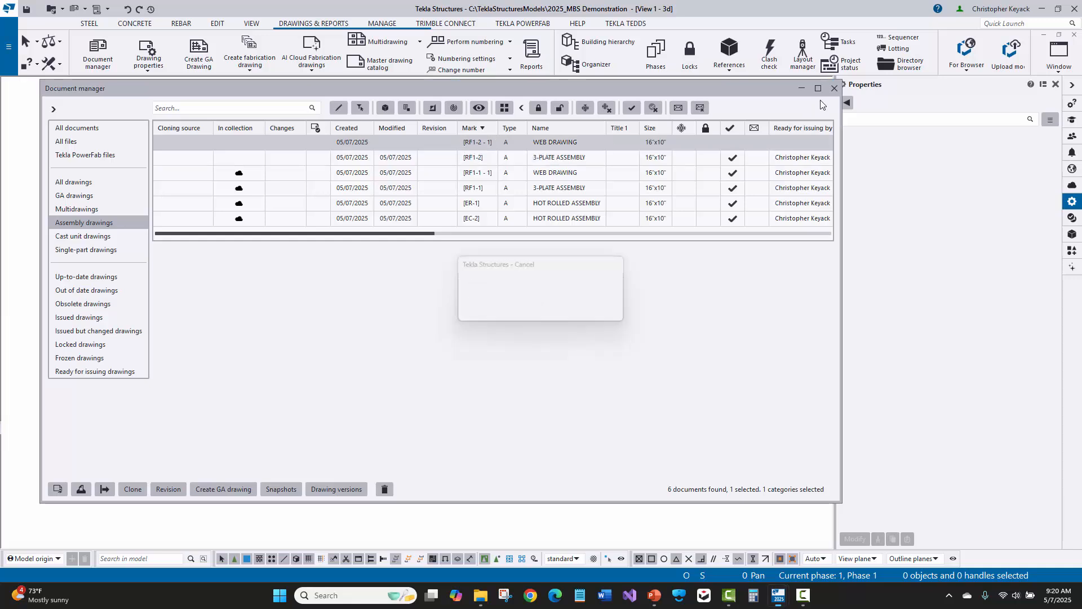
left_click(802, 89)
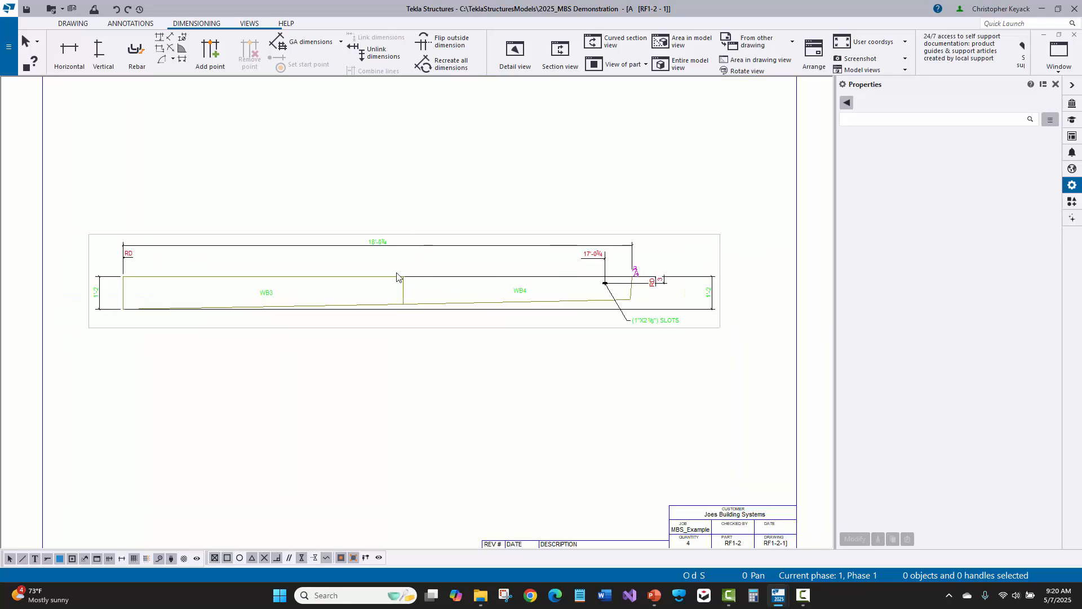
Step: Create single-part views of the two web plates WB3 and WB4
scroll(397, 276, "up", 1)
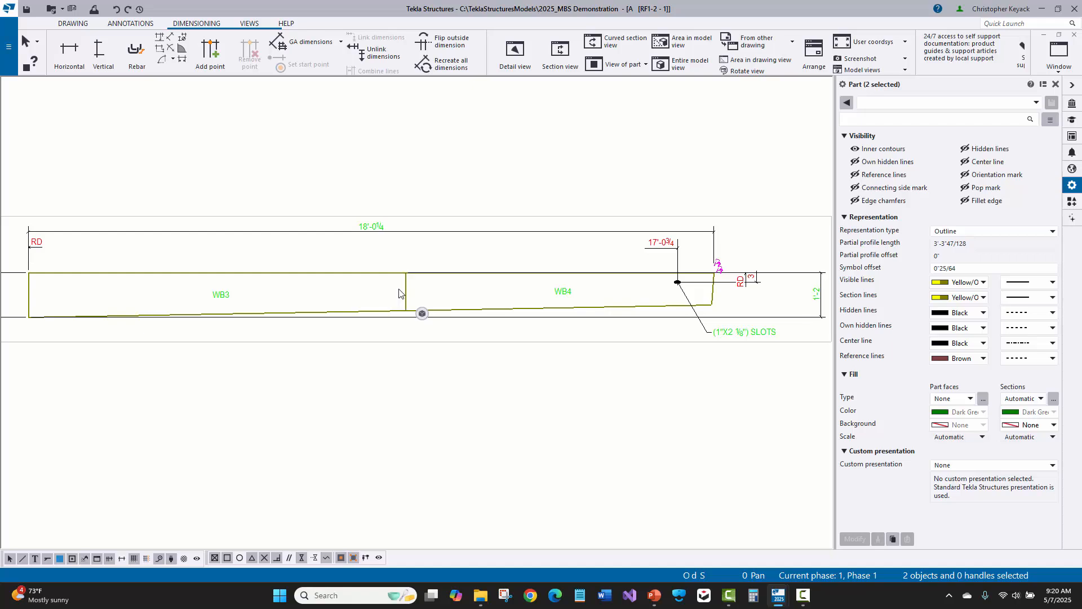
middle_click_drag(399, 294, 436, 206)
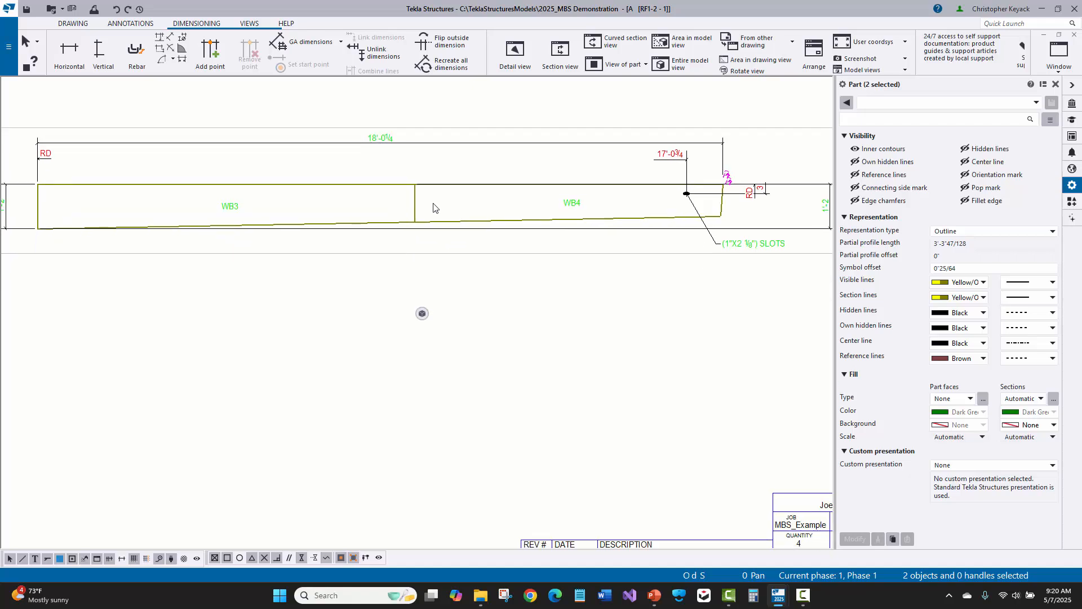
right_click(397, 202)
left_click(416, 278)
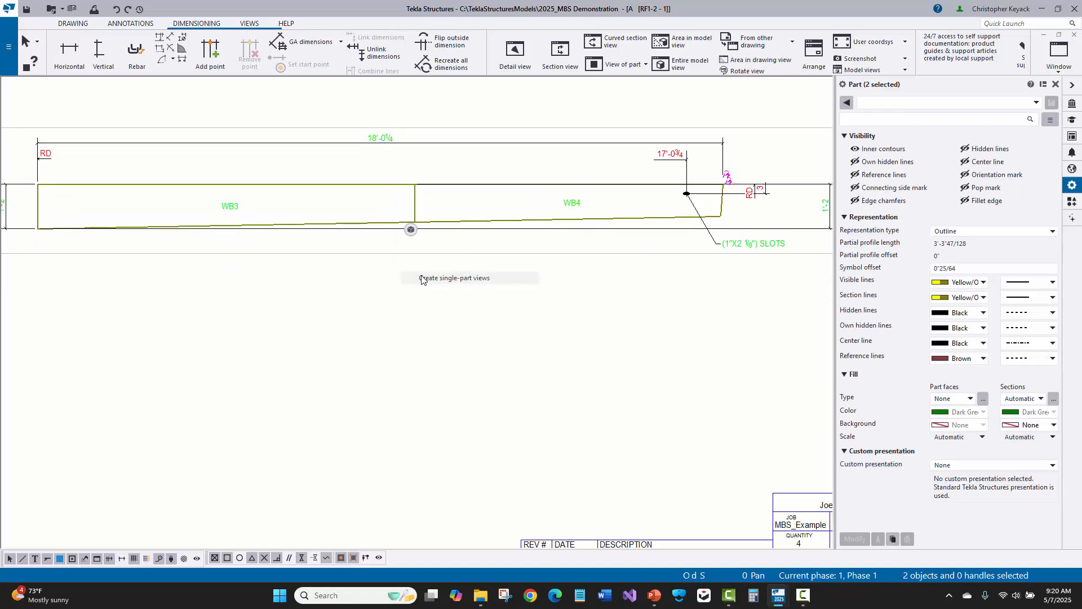
Step: Move the combined web view up the sheet so it sits clear above the single-part views
scroll(407, 266, "down", 5)
left_click(539, 222)
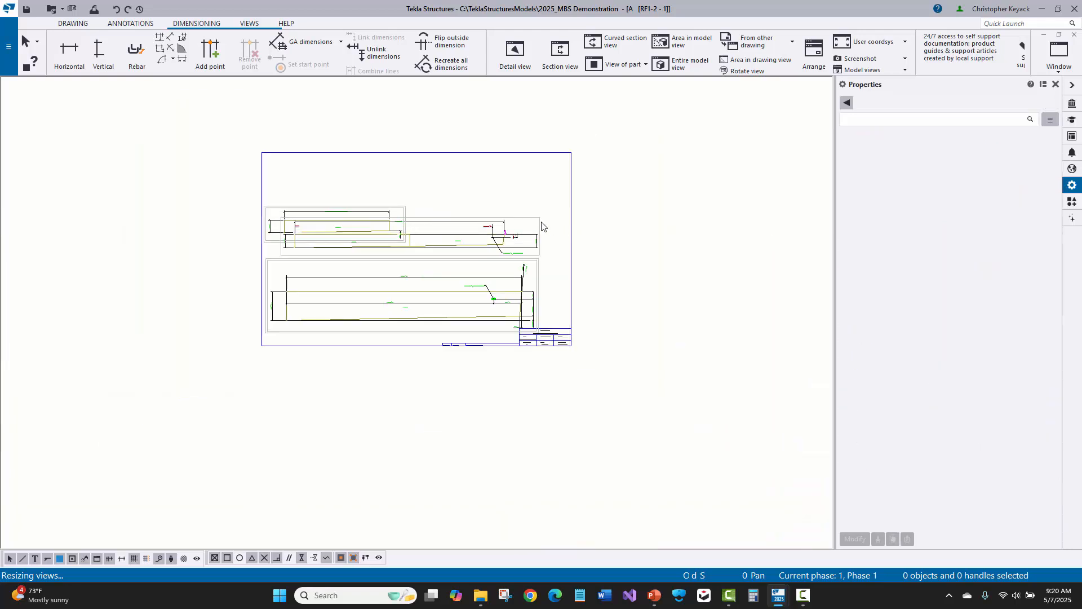
left_click_drag(530, 217, 535, 160)
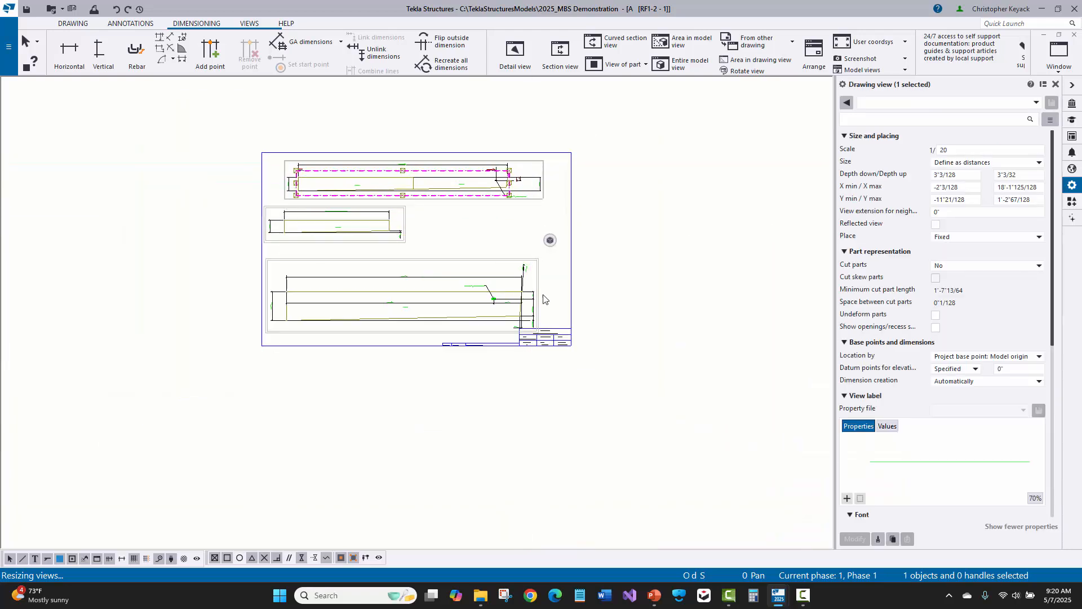
Step: Set the scale of both the WB3 and WB4 single-part views to 1/20
scroll(481, 261, "up", 2)
left_click(504, 173)
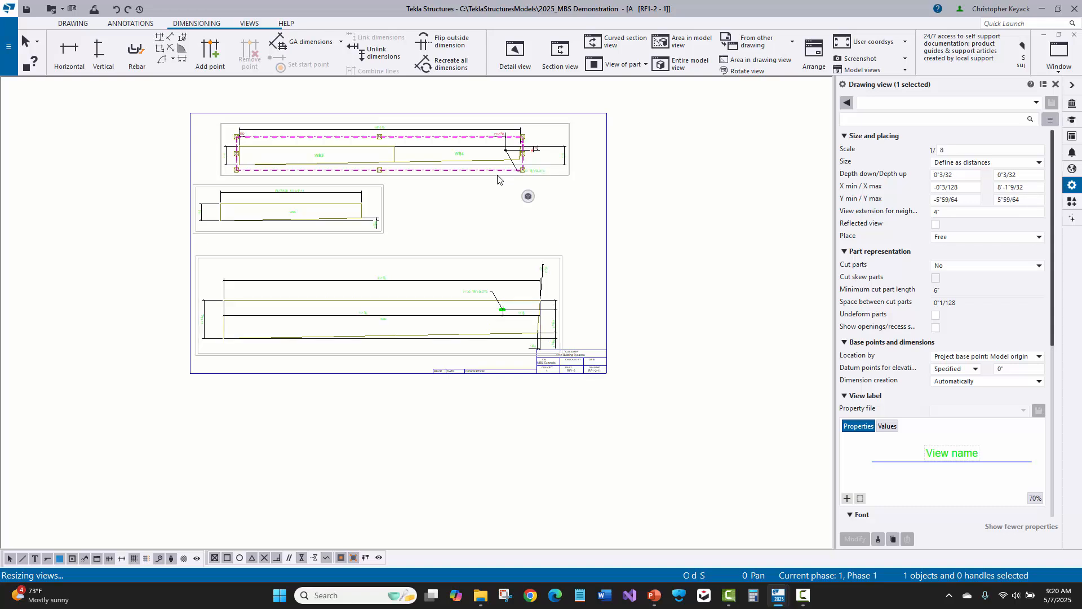
left_click(456, 265)
scroll(425, 219, "up", 2)
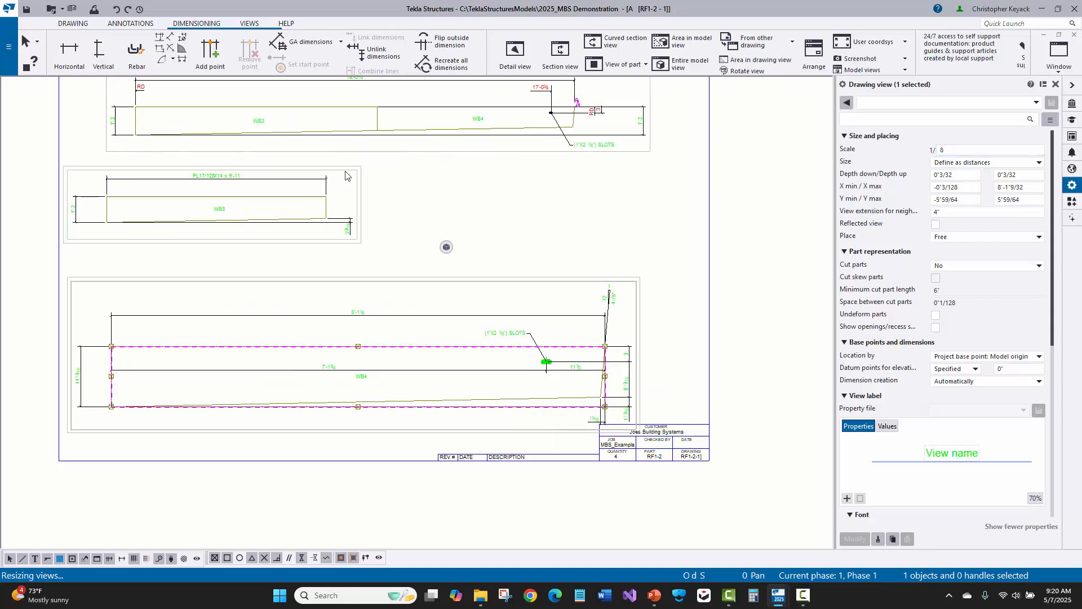
left_click(345, 178, "ctrl")
left_click(959, 151)
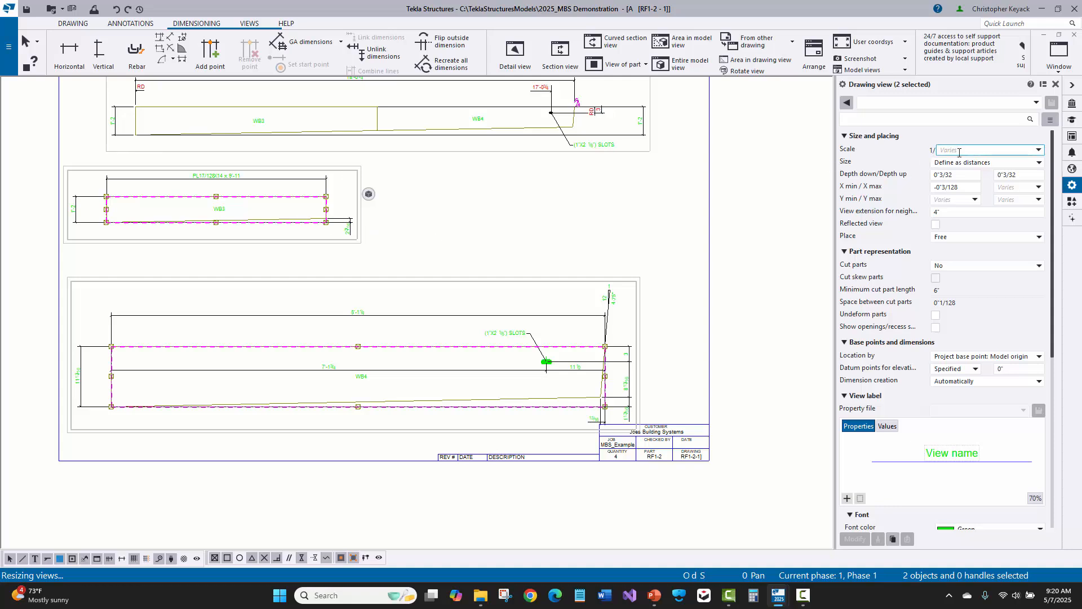
type("20")
key("Return")
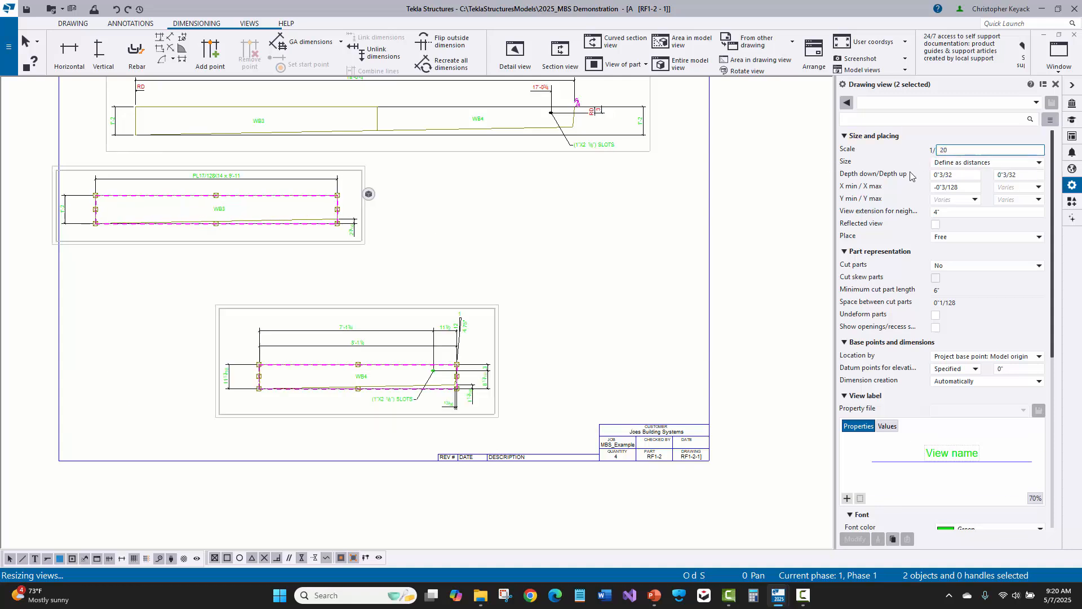
Step: Arrange the WB3 and WB4 single-part views side by side within the sheet, below the combined web view
left_click(474, 315)
middle_click_drag(479, 250, 501, 281)
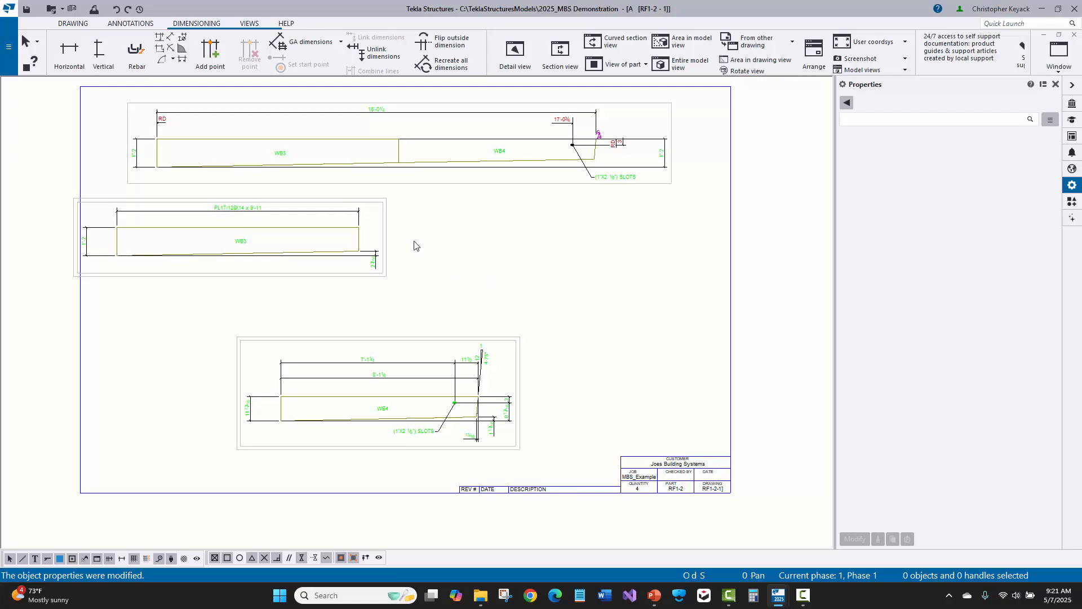
scroll(478, 256, "up", 1)
left_click(522, 348)
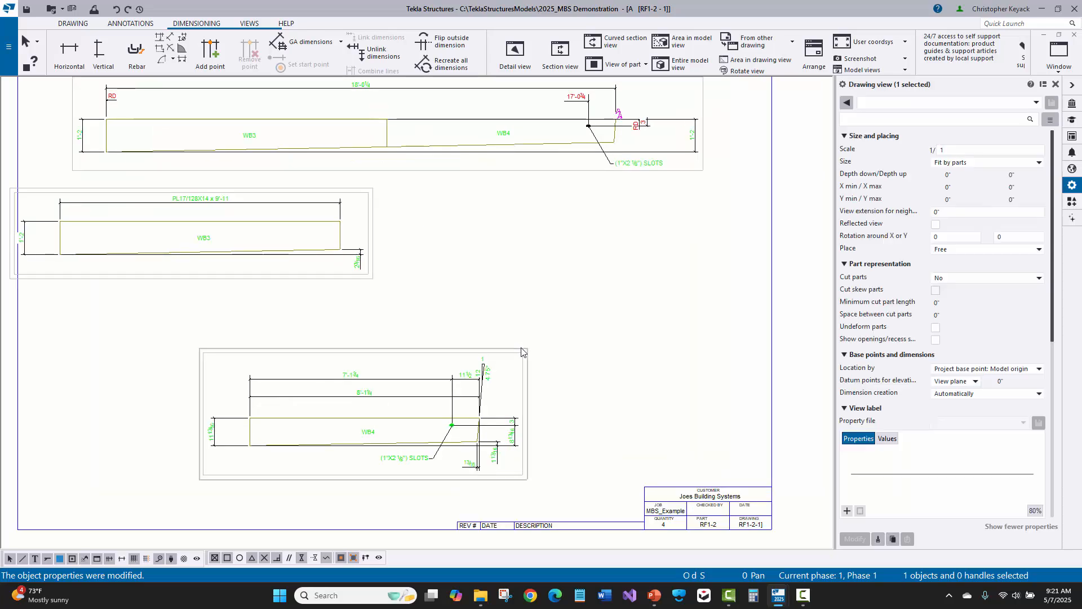
mouse_move(527, 342)
left_mouse_down()
mouse_move(718, 195)
mouse_move(771, 182)
left_mouse_up()
left_click(367, 284)
mouse_move(374, 285)
left_mouse_down()
mouse_move(406, 290)
mouse_move(416, 323)
mouse_move(415, 312)
left_mouse_up()
left_click(369, 368)
middle_click_drag(381, 296, 398, 354)
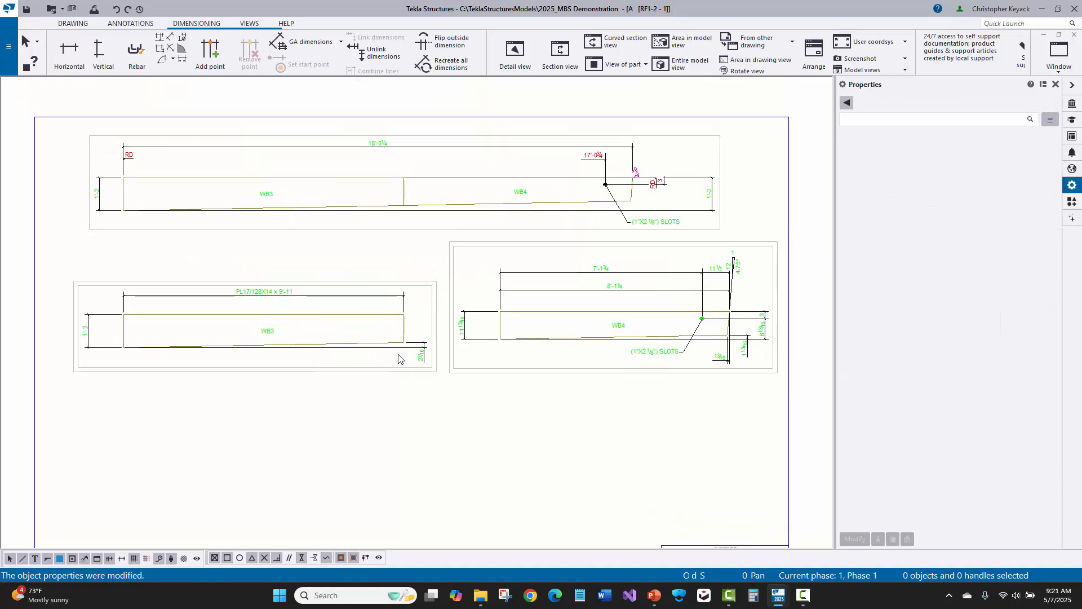
scroll(411, 343, "down", 2)
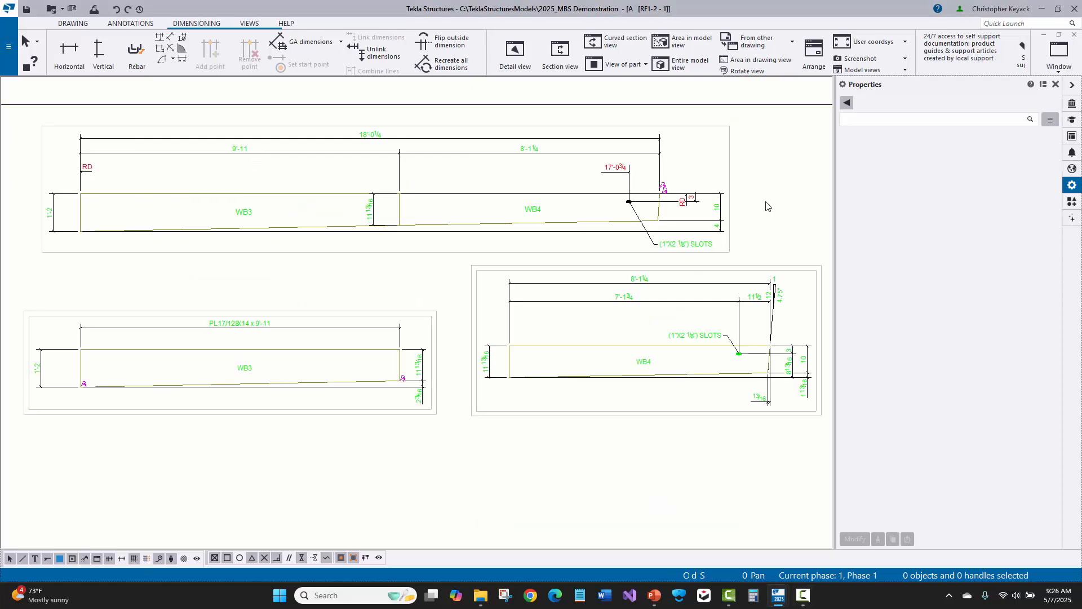
Step: Reattach the overall web length dimension's unassociated end point to the upper corner of WB4's sloped end in the combined view
scroll(688, 171, "up", 4)
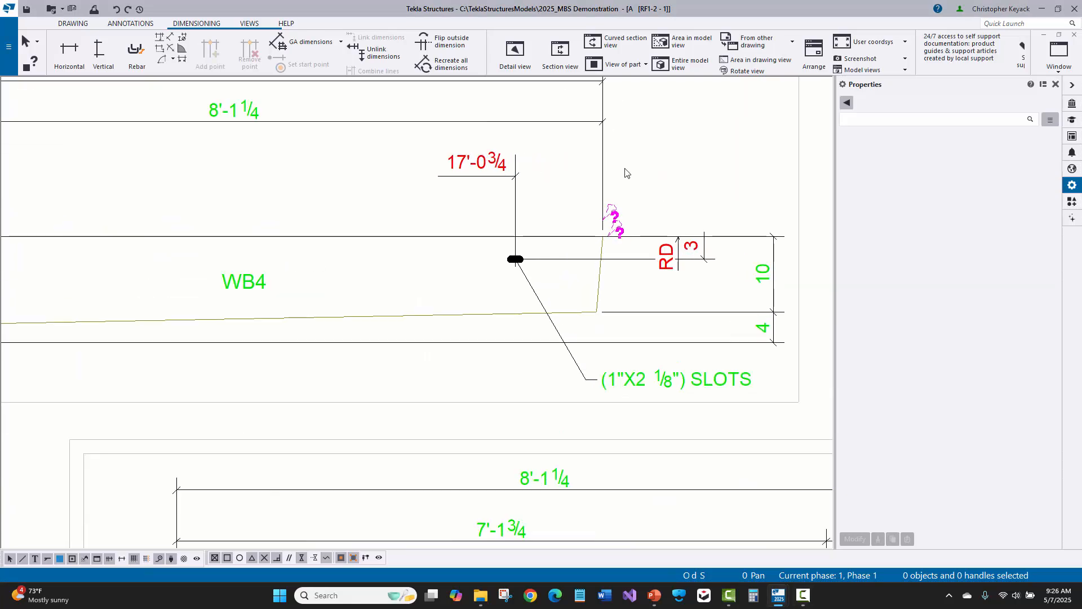
left_click_drag(626, 157, 581, 179)
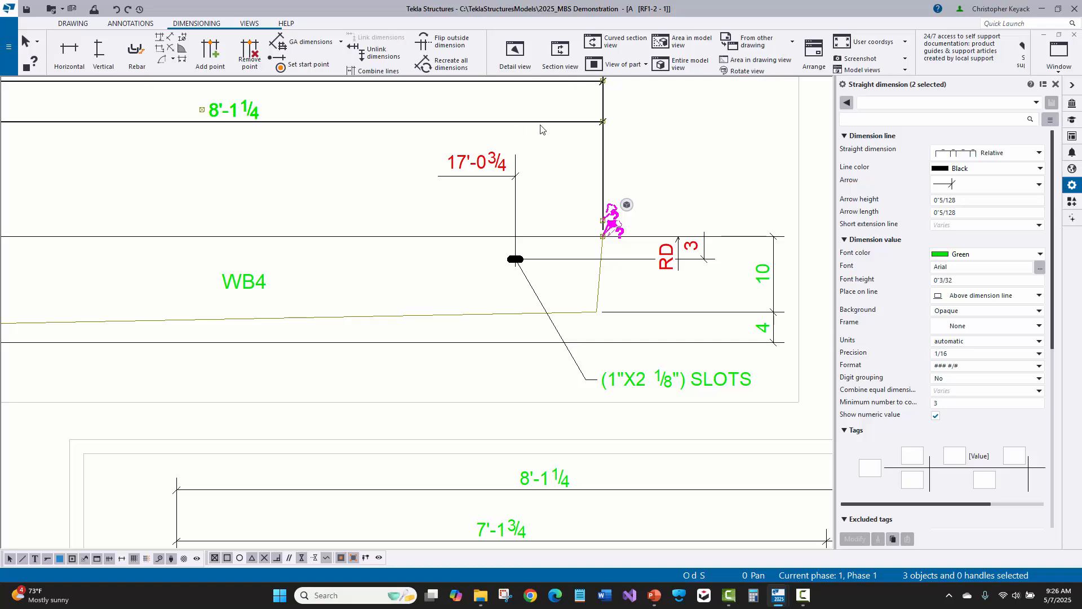
left_click(603, 222)
scroll(611, 231, "up", 4)
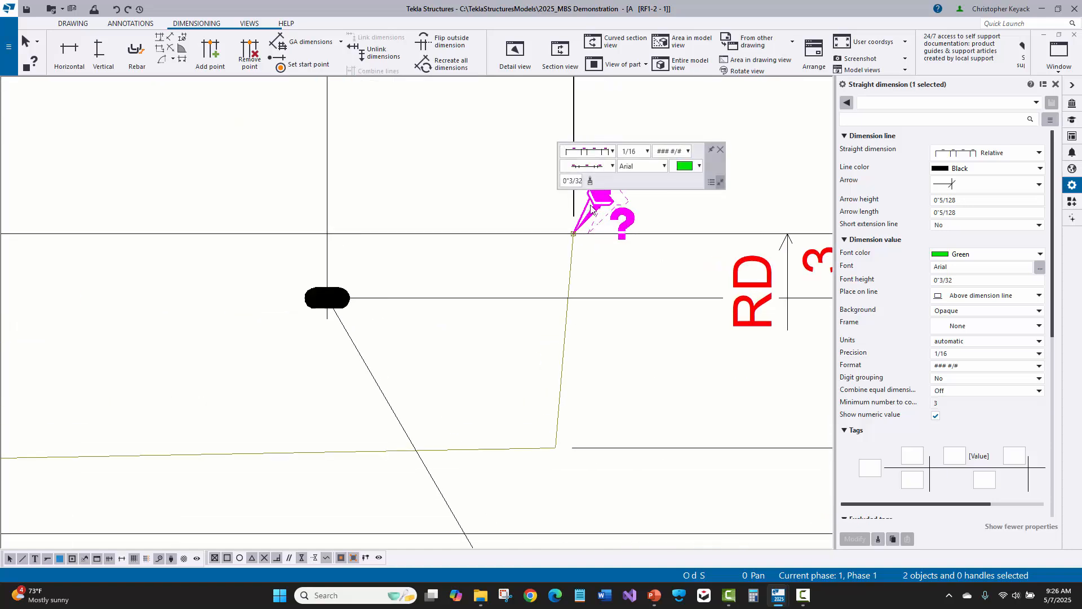
scroll(606, 220, "down", 1)
middle_click_drag(608, 222, 518, 315)
scroll(451, 260, "down", 2)
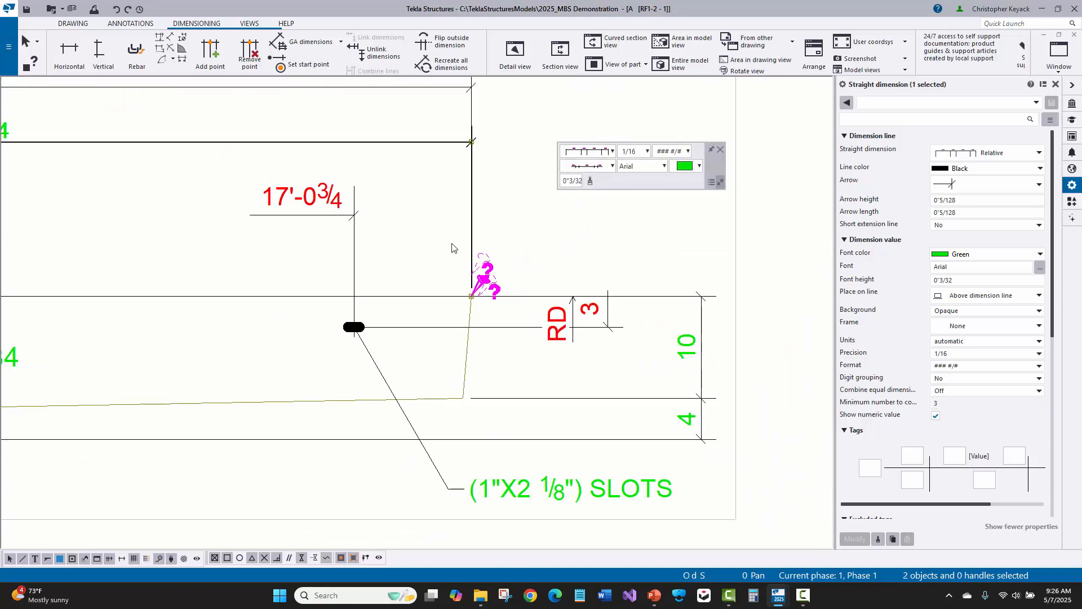
left_click(434, 87)
scroll(457, 275, "up", 2)
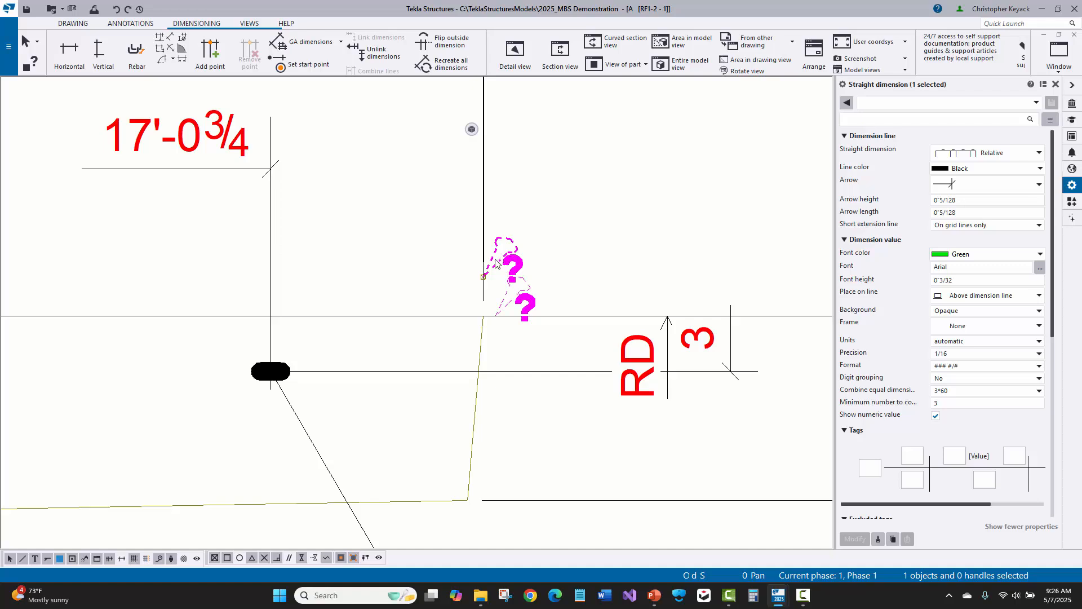
left_click(483, 277)
left_click_drag(483, 277, 483, 316)
left_click(427, 267)
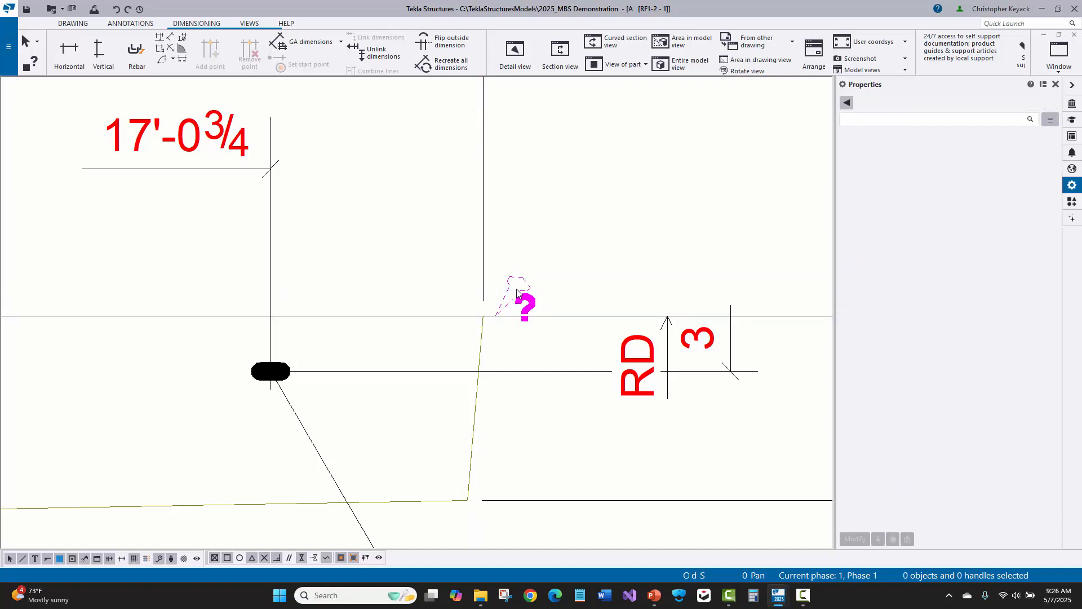
Step: Reattach the upper point of WB4's vertical end-depth dimension to the upper corner of its sloped end
left_click(517, 292)
scroll(495, 320, "down", 4)
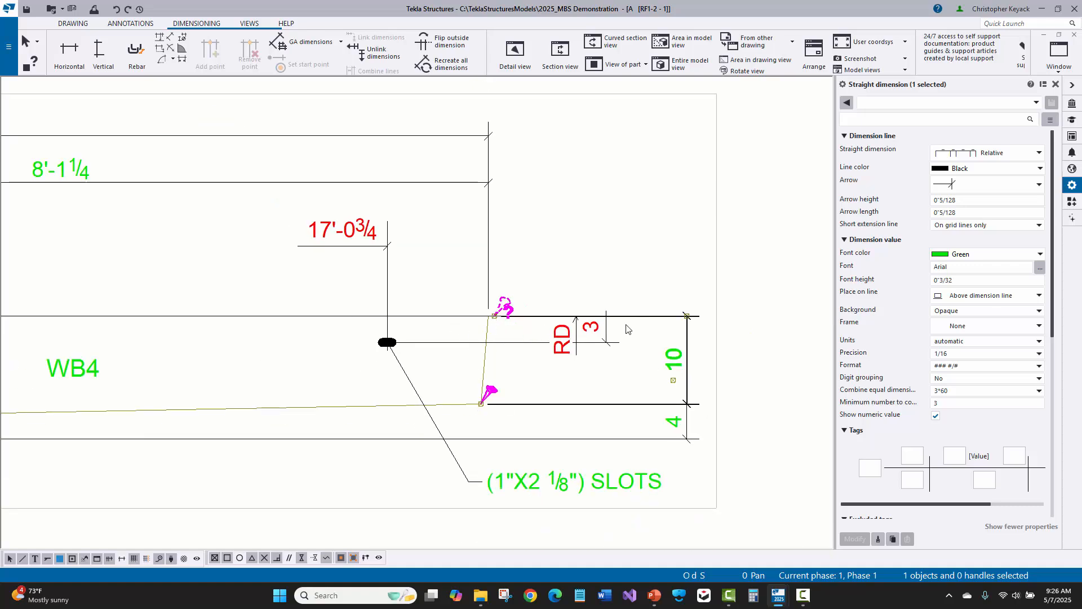
scroll(514, 344, "up", 3)
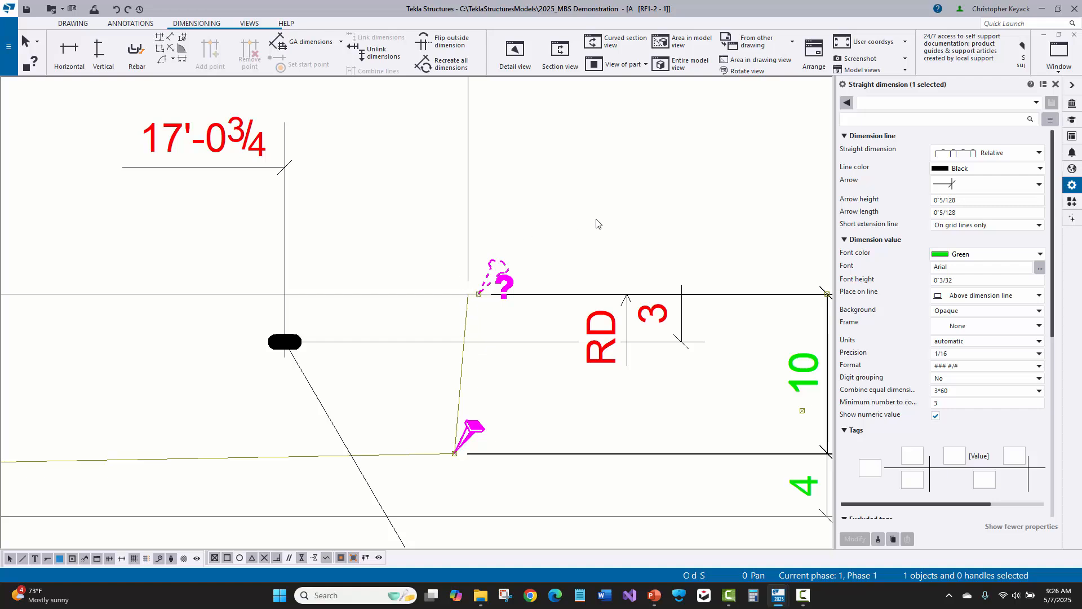
left_click(479, 293)
left_click_drag(479, 294, 468, 294)
left_click(537, 213)
scroll(498, 287, "down", 2)
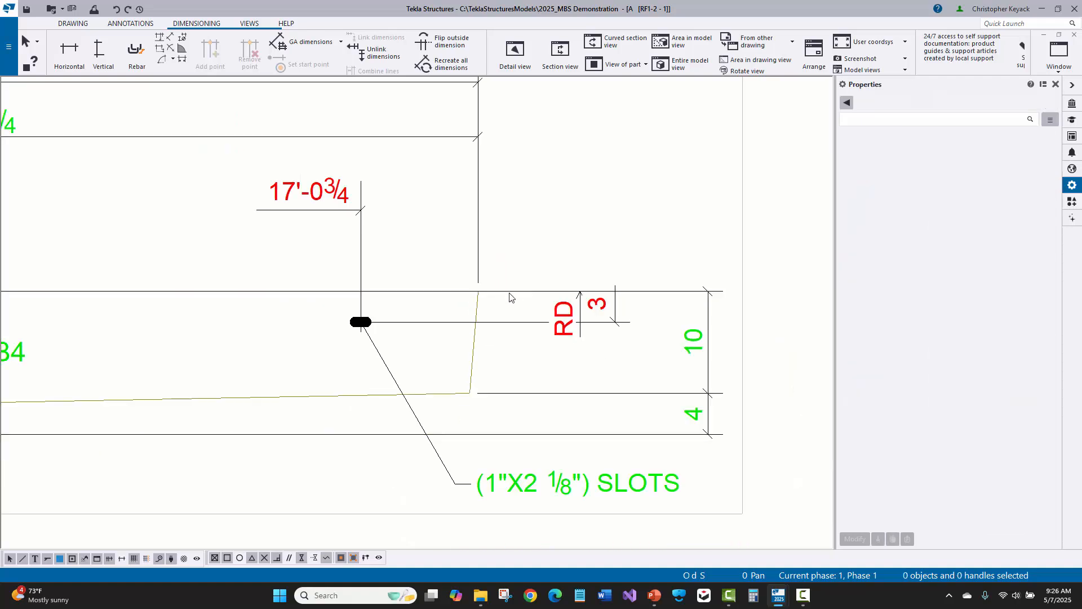
Step: Examine the dimensions of the combined web view and the WB3 and WB4 single-part views
left_click(512, 292)
scroll(423, 341, "down", 3)
middle_click_drag(417, 320, 811, 226)
scroll(807, 227, "down", 2)
middle_click_drag(583, 237, 493, 243)
scroll(493, 243, "down", 1)
left_click(743, 177)
scroll(590, 247, "down", 2)
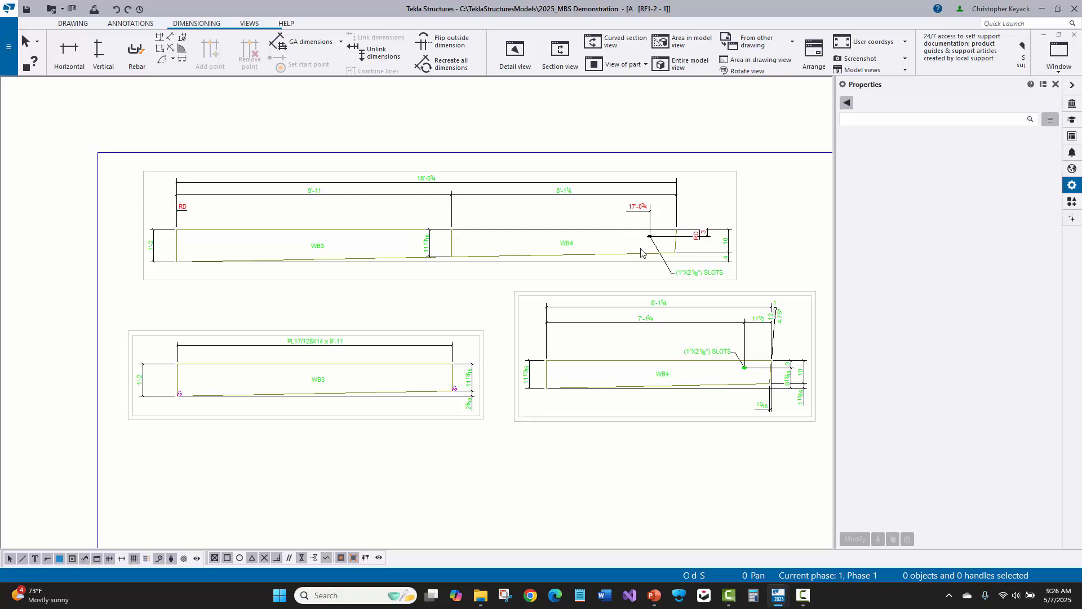
scroll(647, 241, "down", 1)
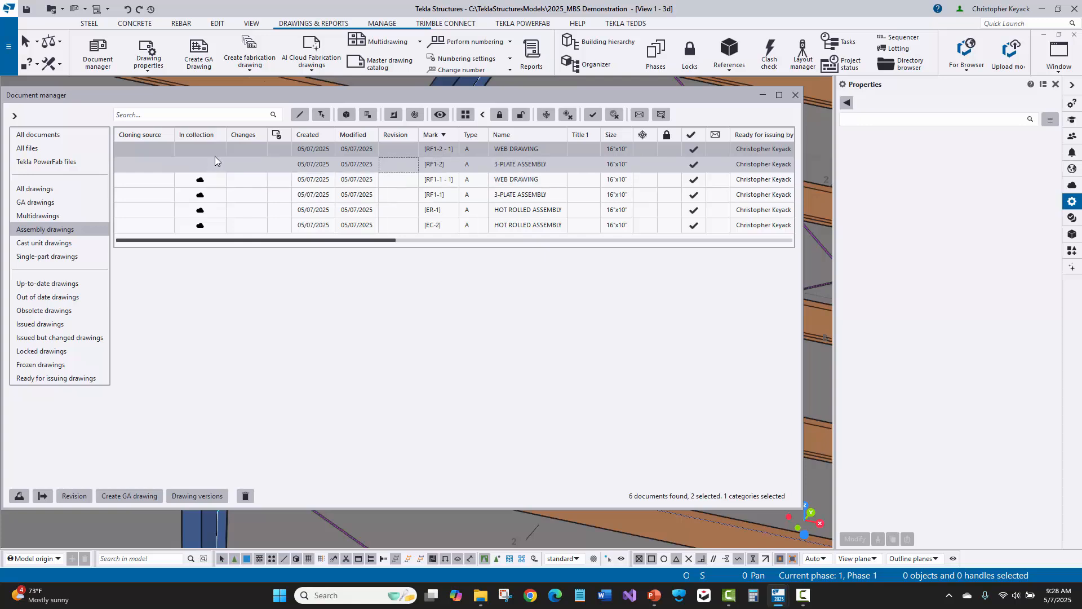
Step: Add the selected RF1-2 and RF1-2 - 1 drawings to the MBS collection of AI Cloud Fabrication Drawings
left_click(321, 45)
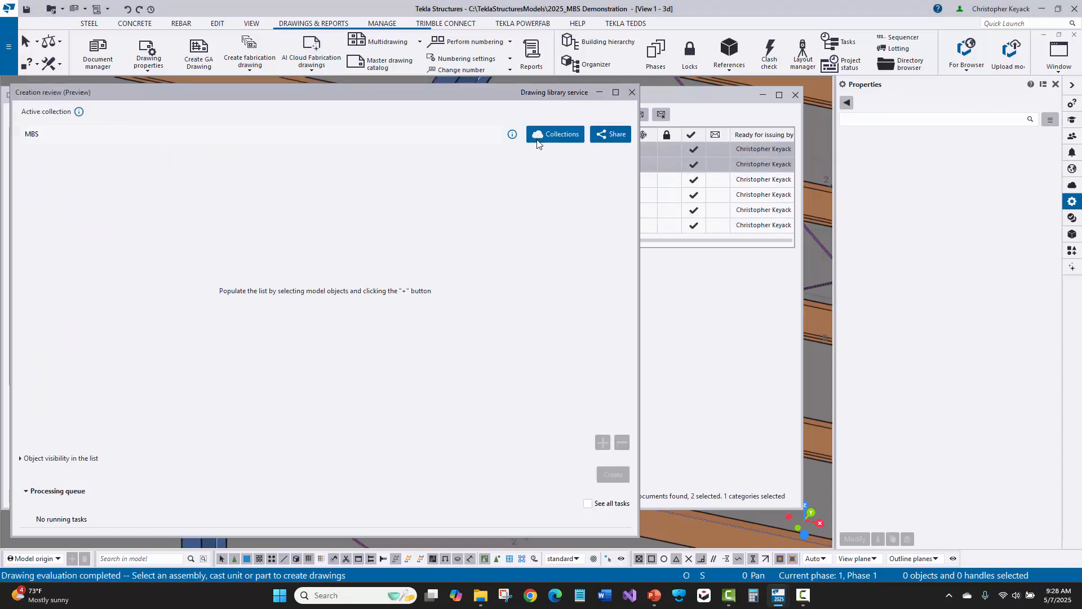
left_click(550, 135)
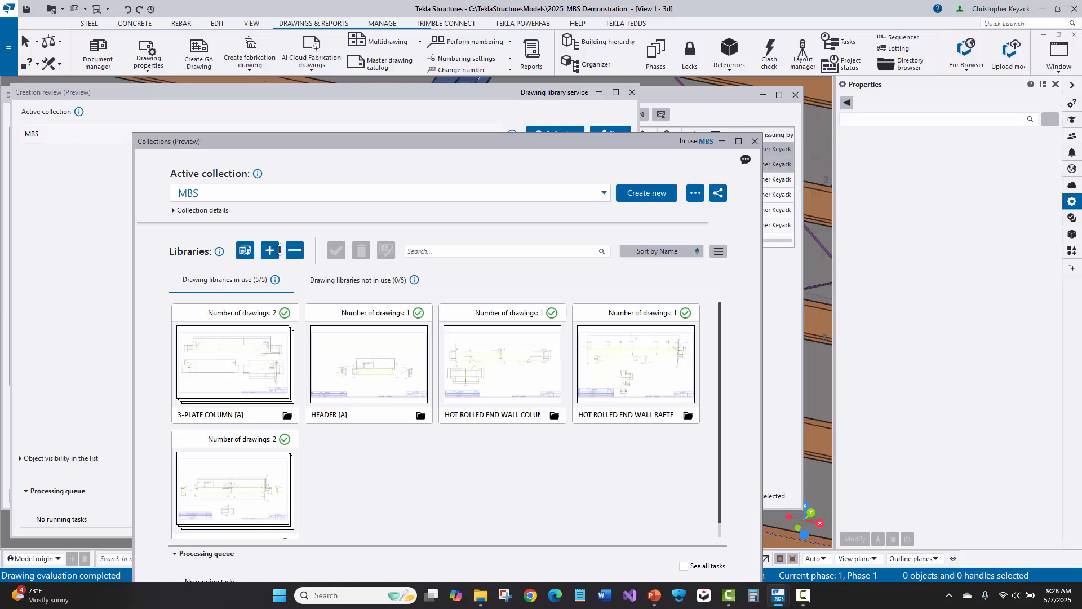
left_click(270, 251)
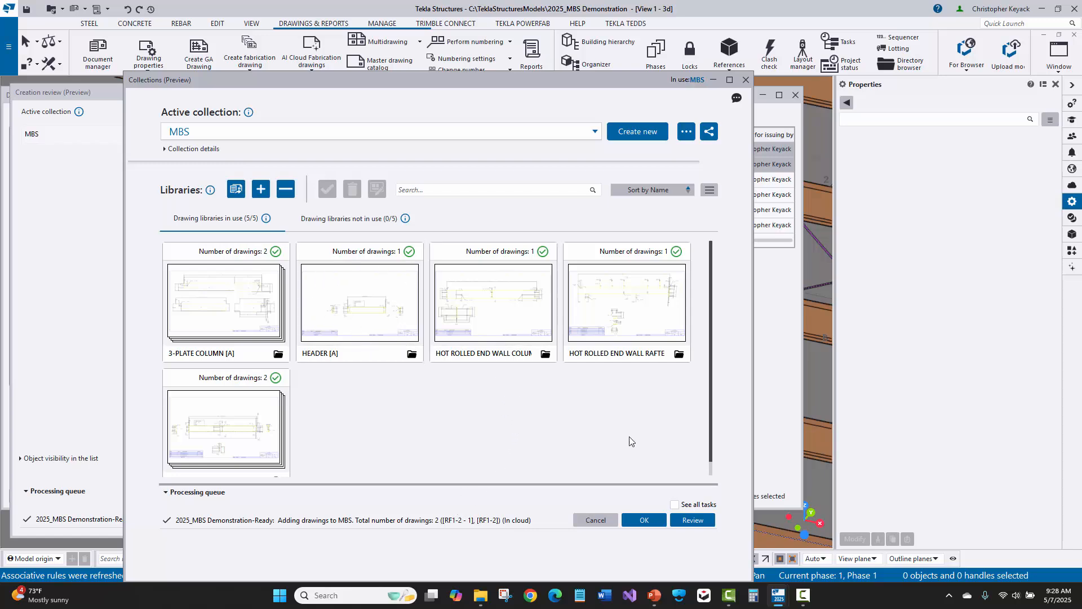
Step: Review the classification of the added drawings and assign RF1-2 - 1 to a new library named 3-PLATE RAFTER
left_click(686, 521)
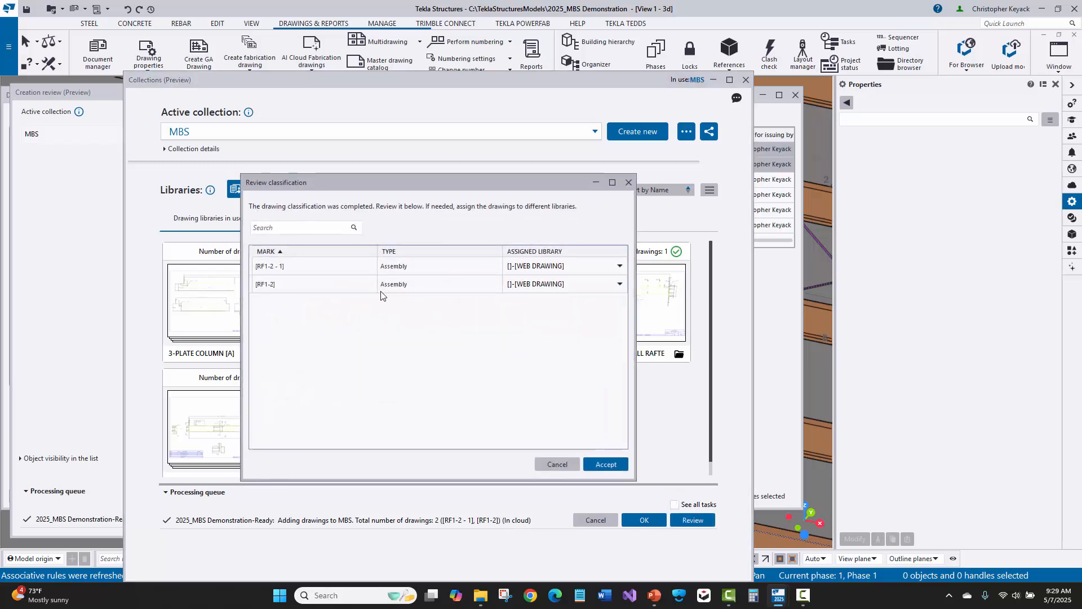
left_click(568, 268)
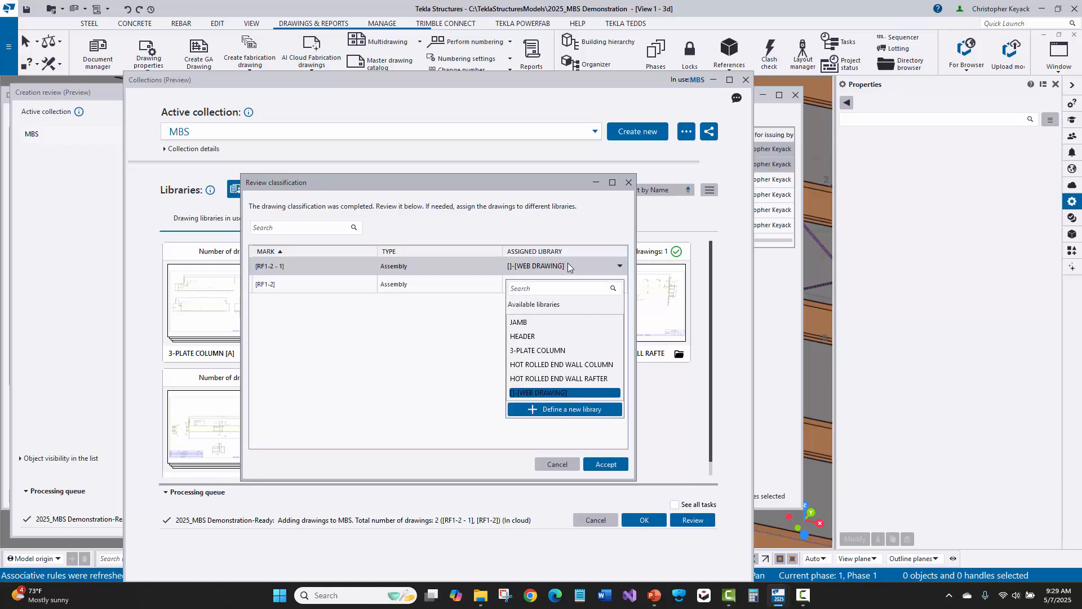
left_click(569, 265)
left_click(568, 265)
left_click(568, 266)
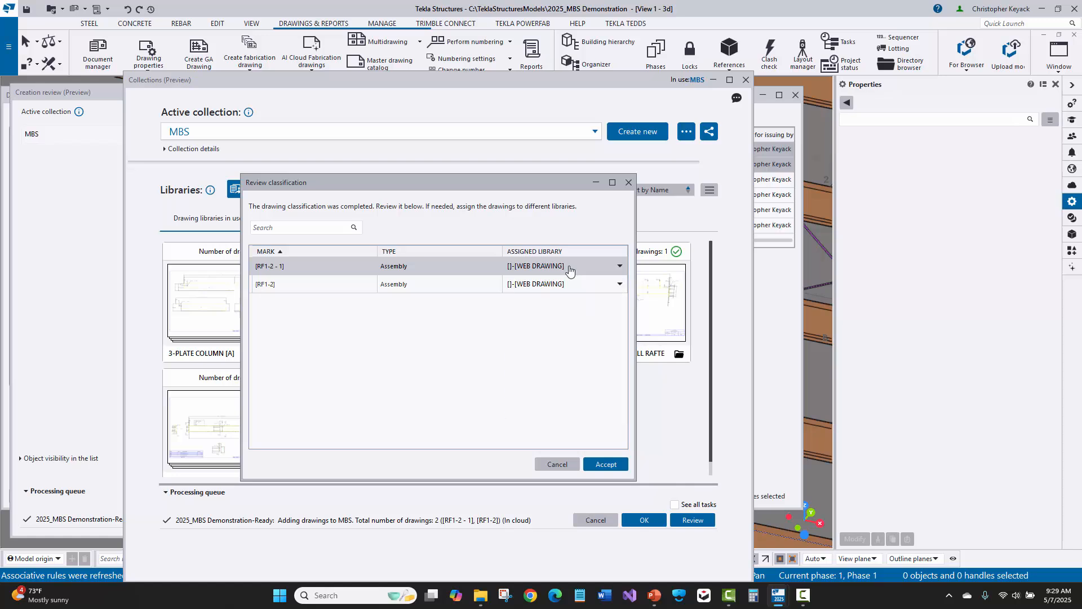
left_click(569, 267)
left_click(411, 358)
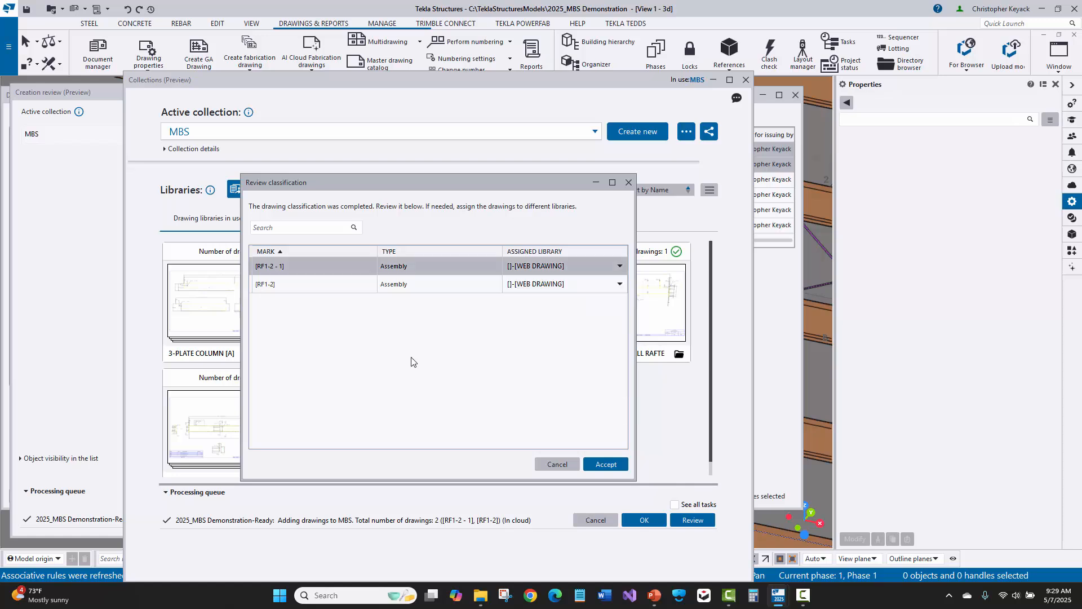
left_click(566, 268)
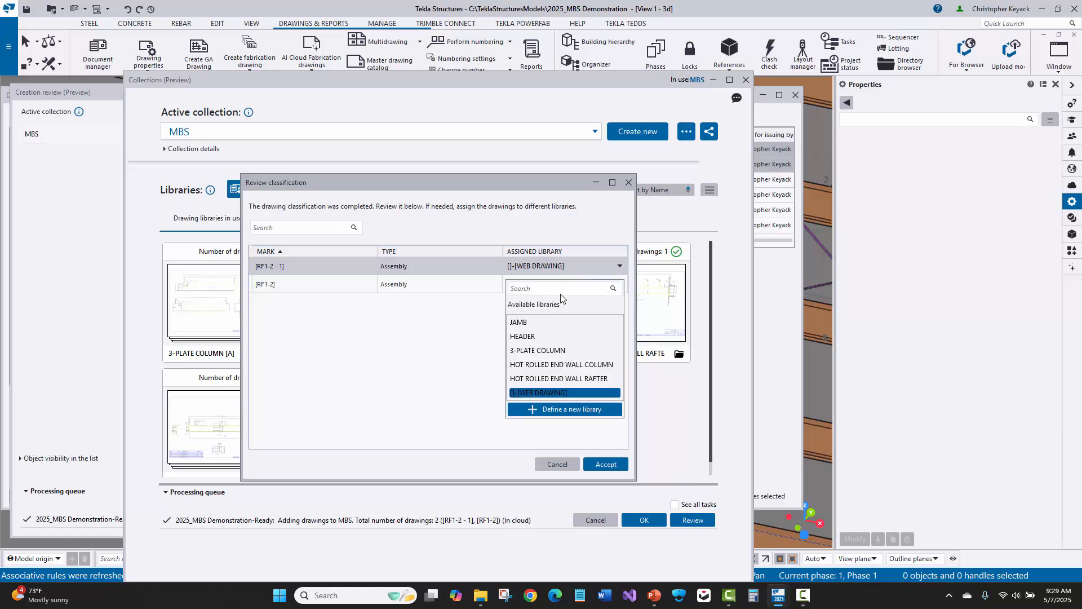
left_click(556, 410)
left_click(547, 407)
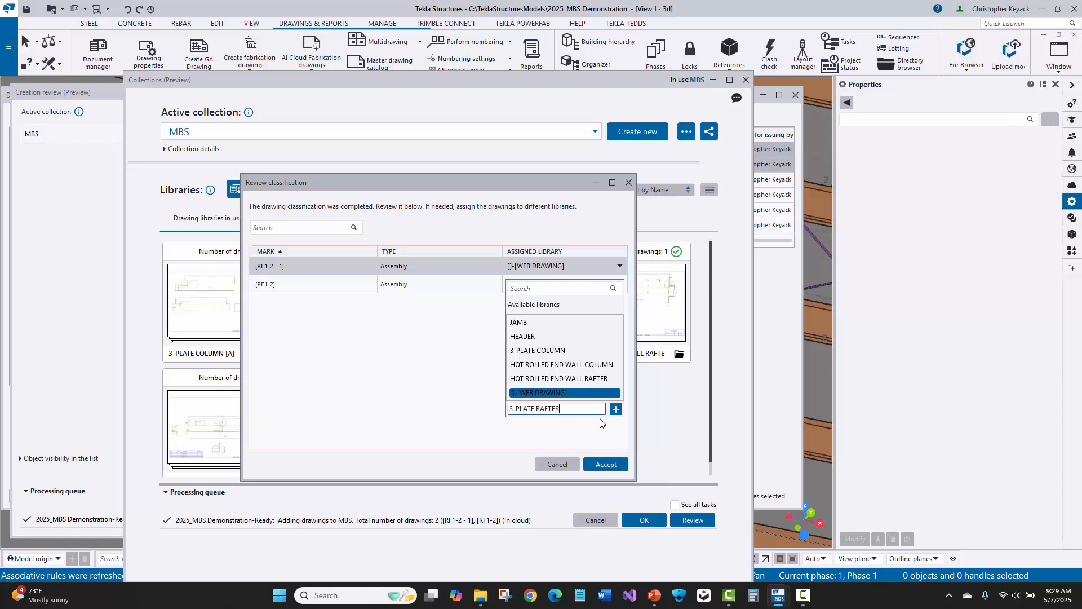
left_click(615, 408)
Step: Assign RF1-2 to the 3-PLATE RAFTER library, accept the classification, and close the collections
left_click(545, 291)
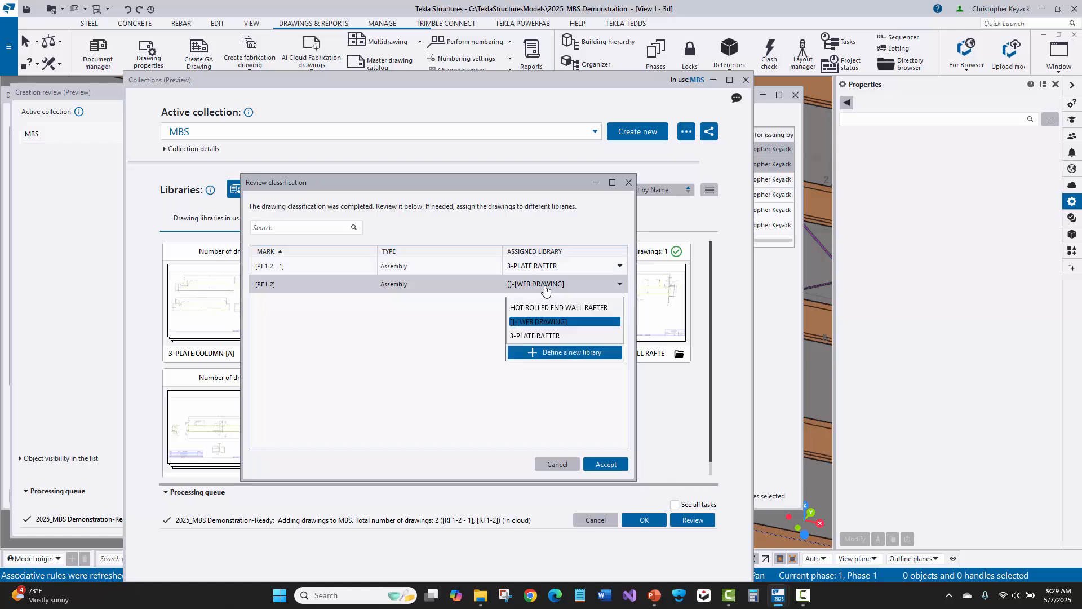
left_click(540, 425)
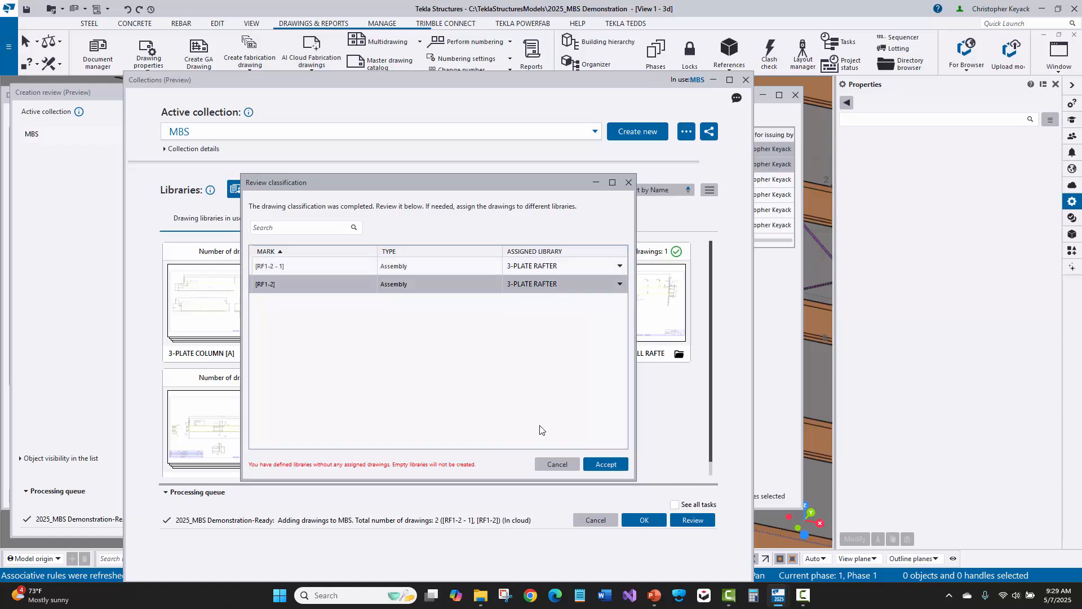
left_click(606, 463)
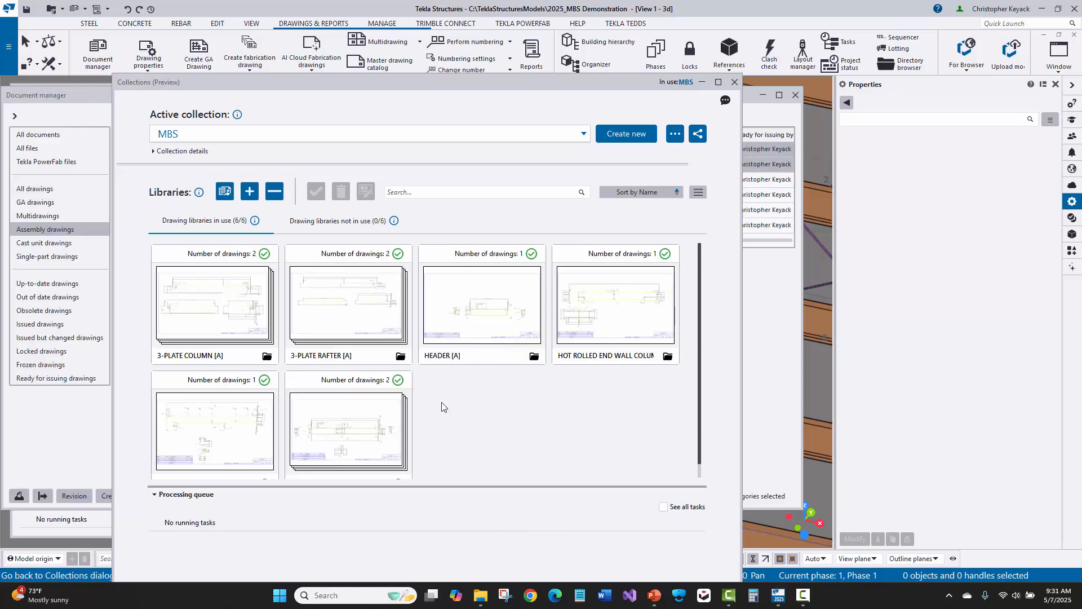
left_click(333, 323)
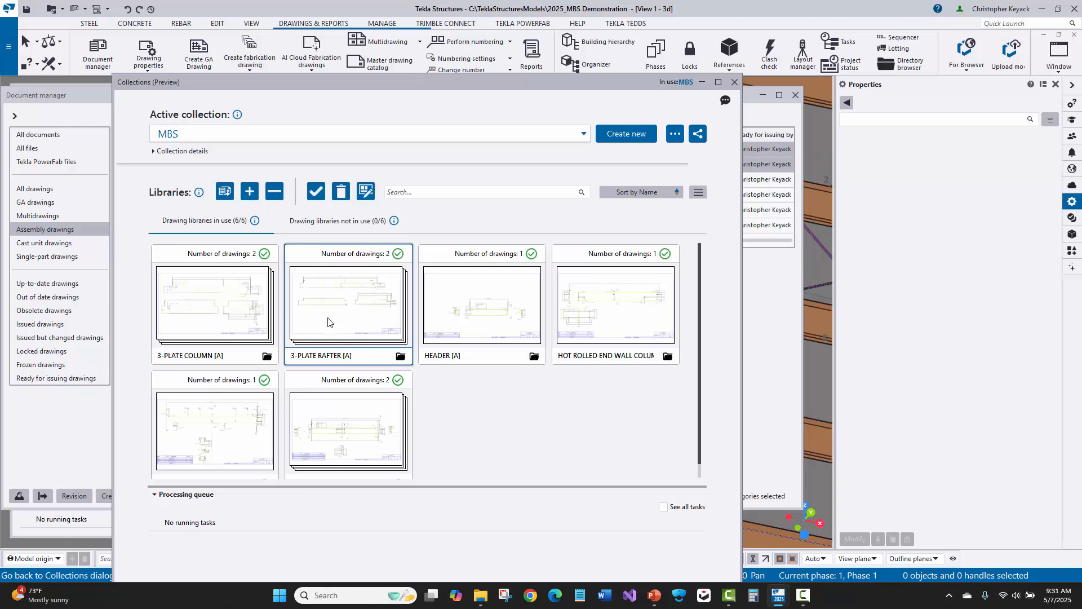
left_click(735, 81)
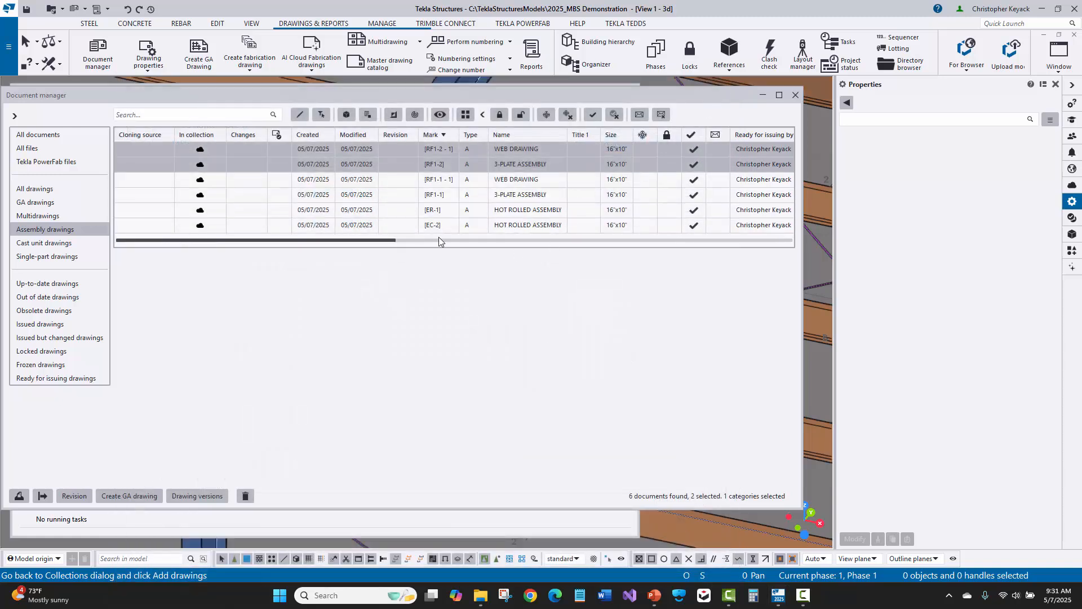
Step: Delete all listed assembly drawings from RF1-2 - 1 to EC-2 and return to the 3D model
left_click(232, 148)
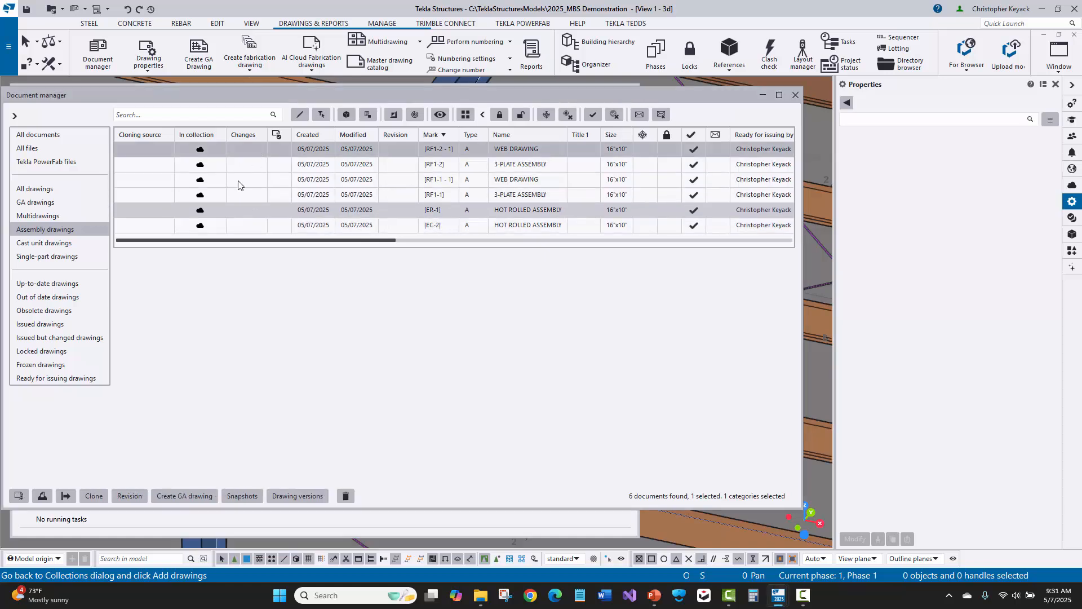
left_click(242, 225, "shift")
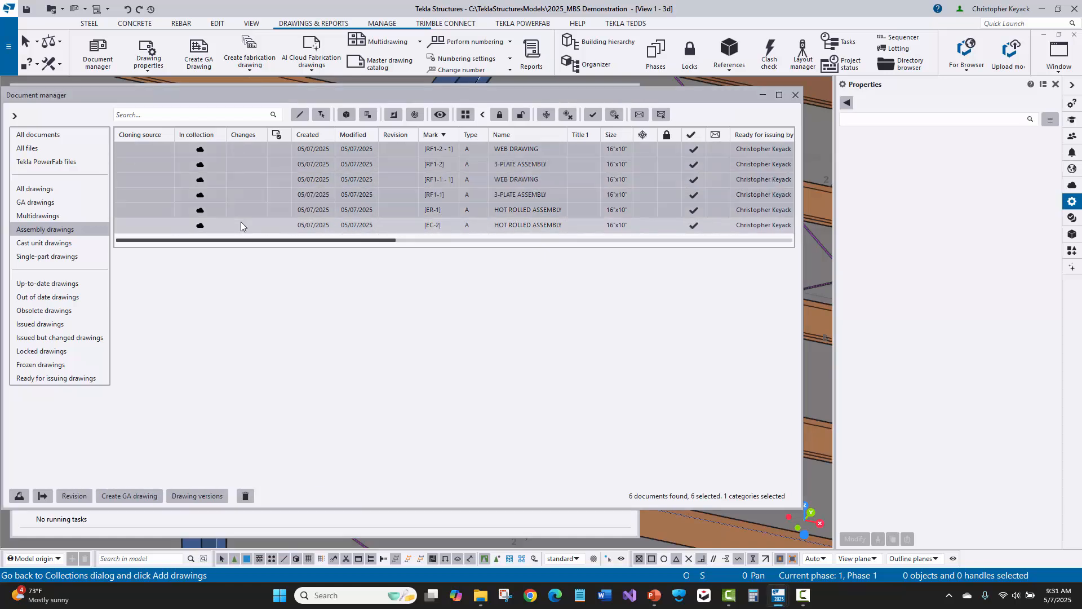
right_click(242, 224)
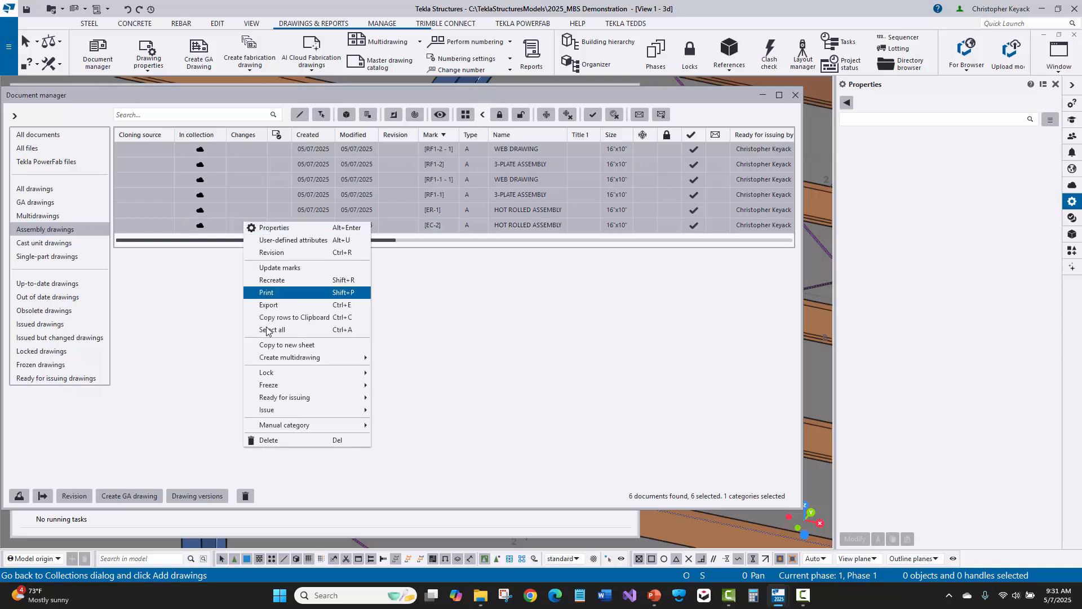
left_click(276, 441)
left_click(515, 320)
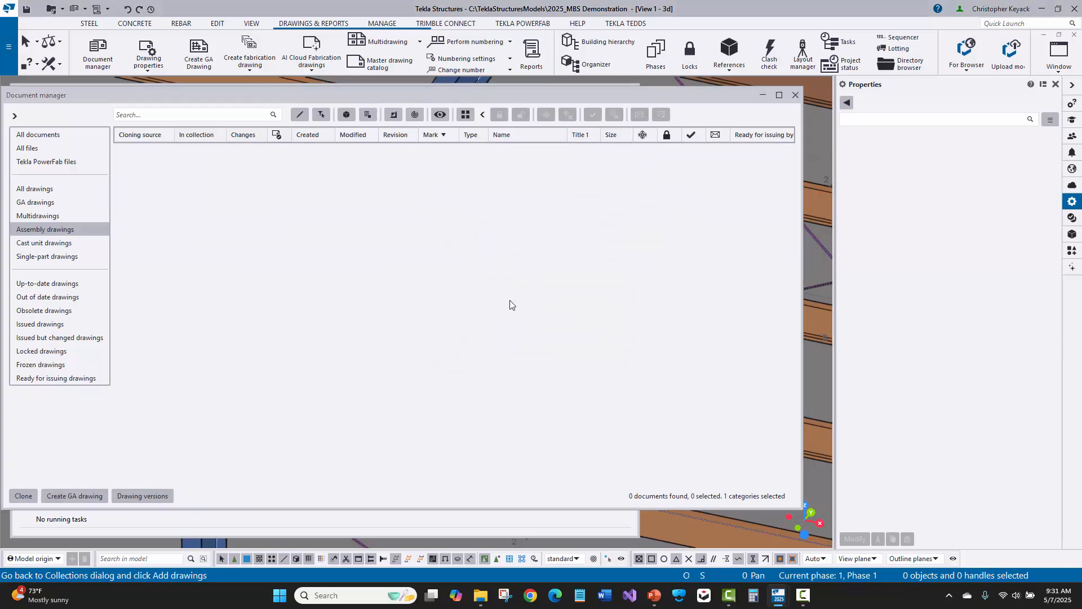
left_click(795, 95)
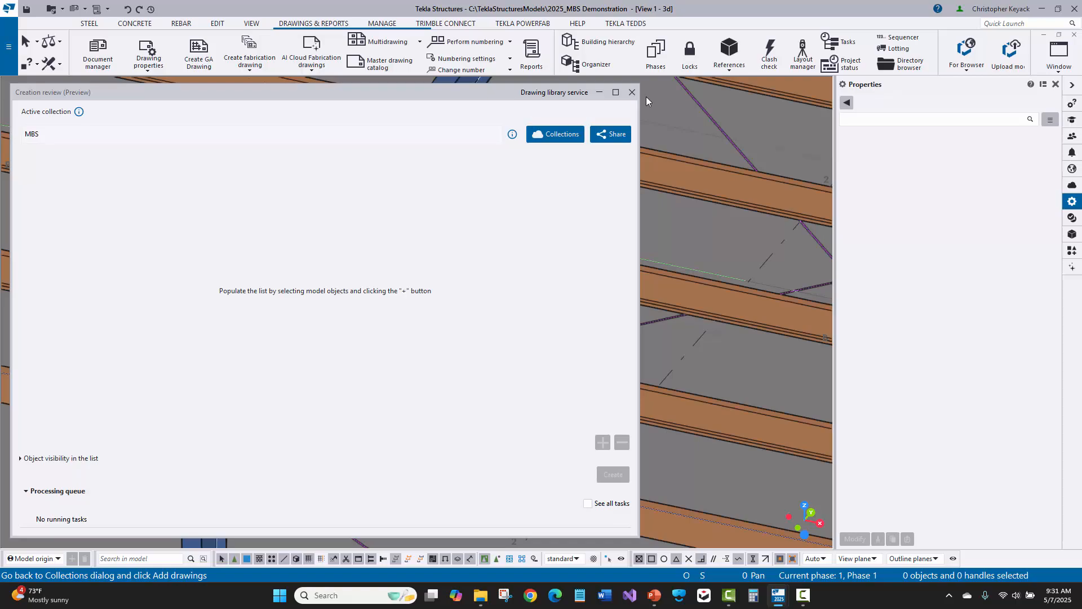
left_click(632, 92)
Step: Set the selection filter to MBS_Shop Drawings By Name Minimum
scroll(265, 275, "down", 10)
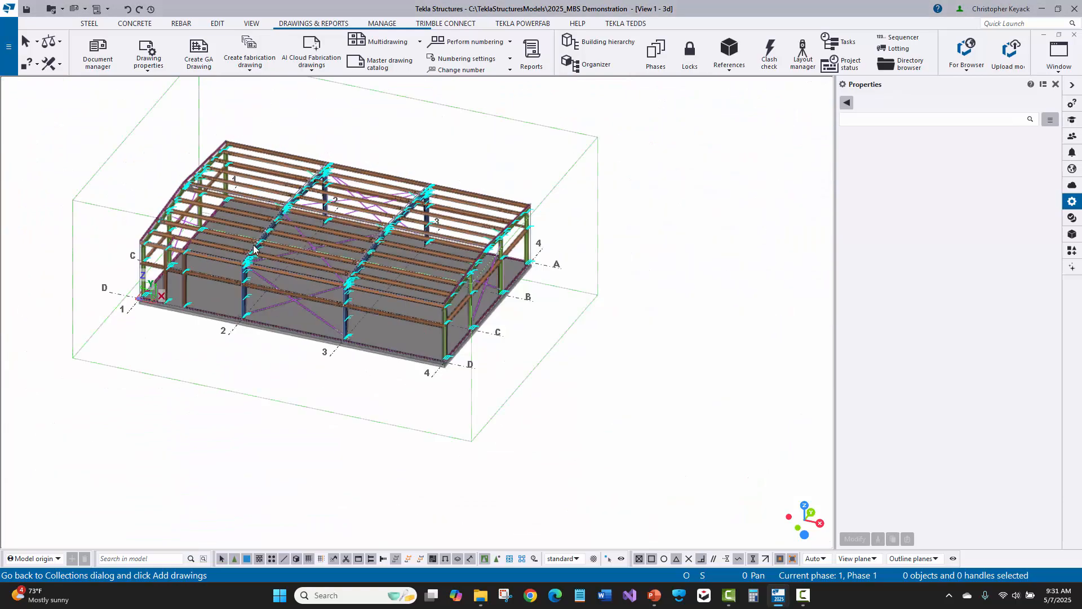
scroll(265, 275, "up", 5)
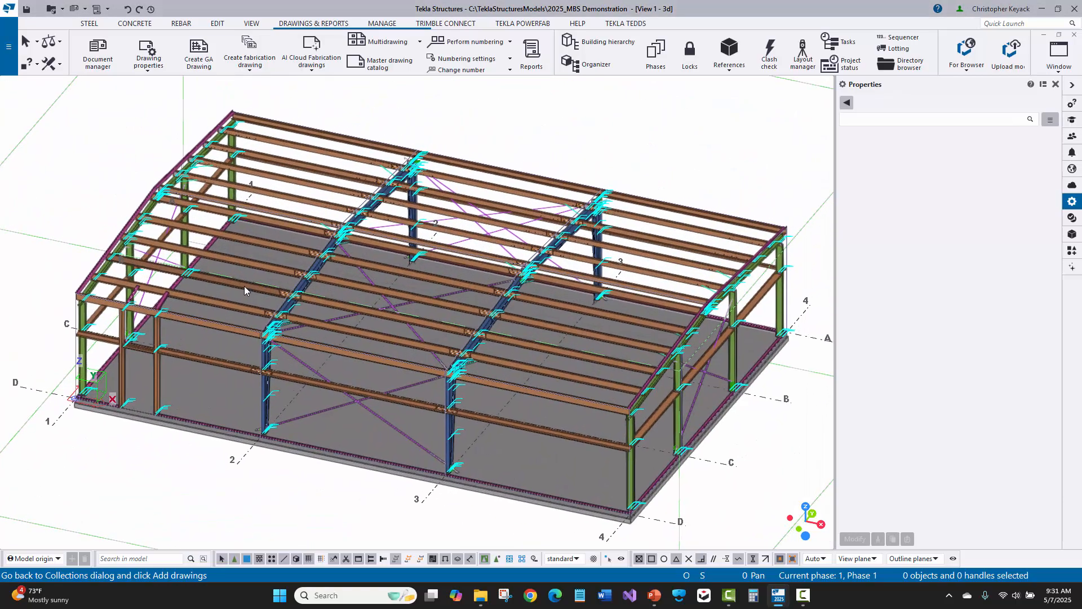
left_click(578, 560)
scroll(622, 465, "down", 5)
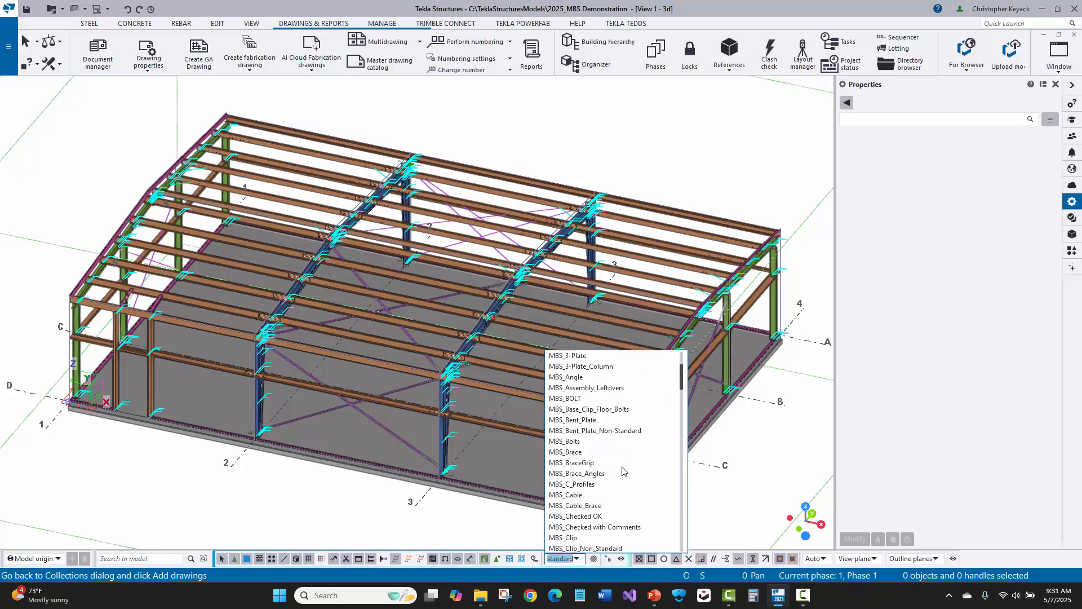
scroll(622, 465, "down", 10)
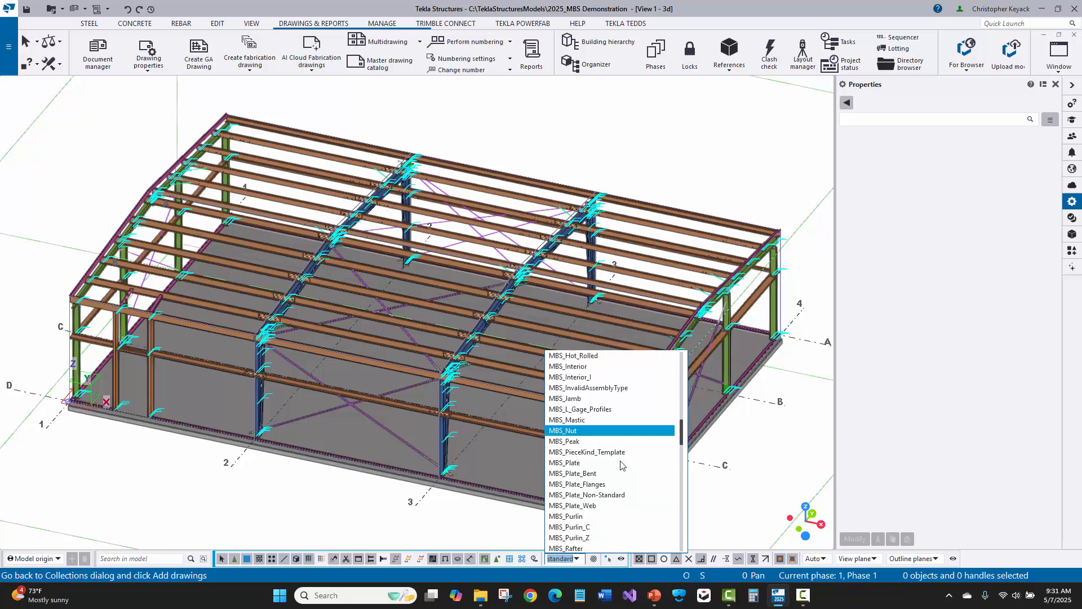
scroll(622, 466, "down", 6)
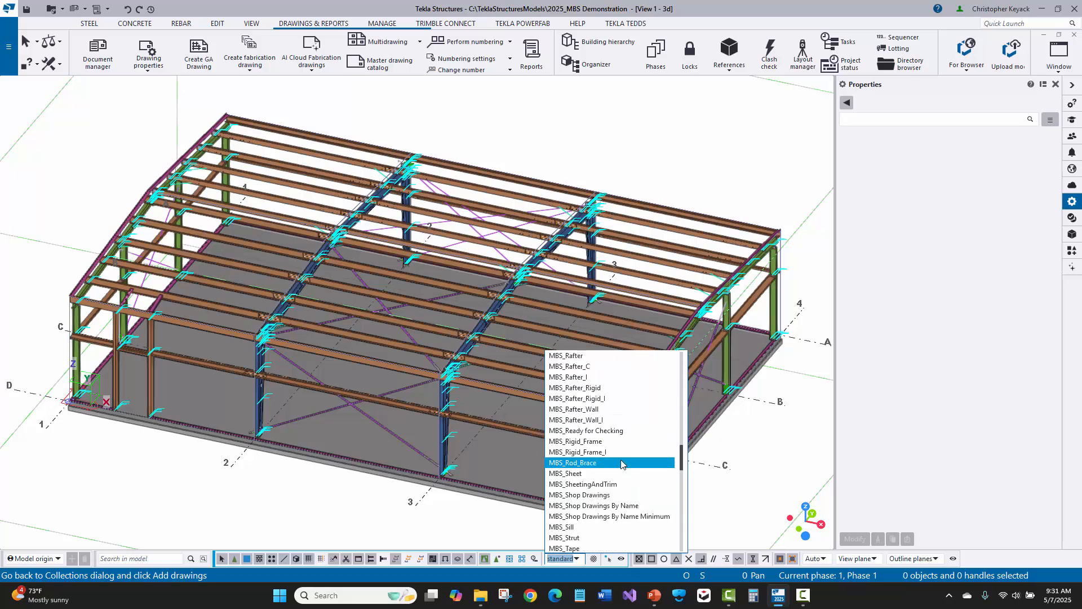
left_click(603, 517)
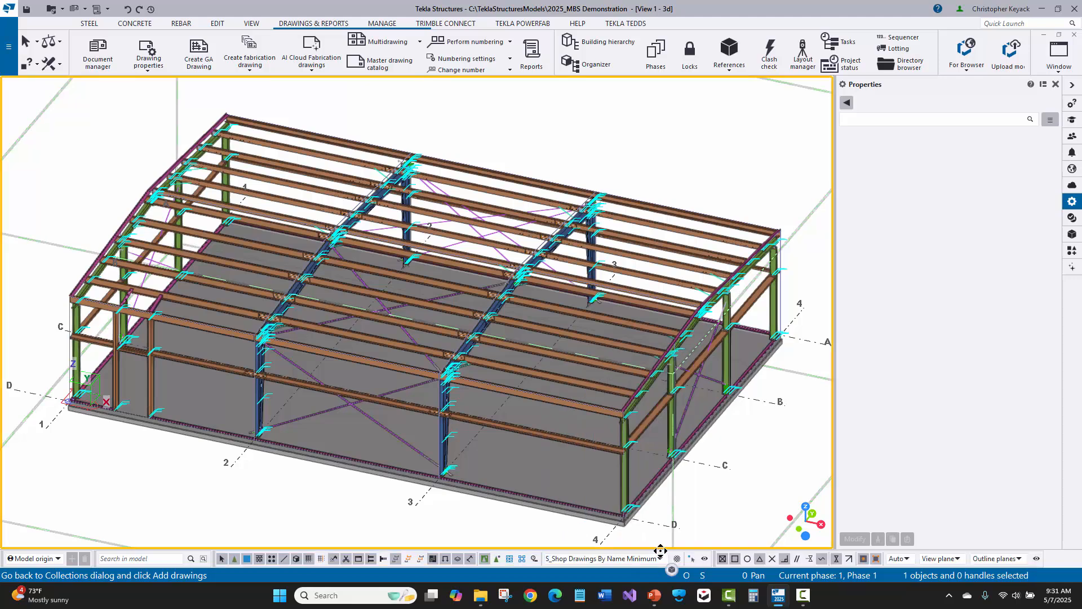
Step: Examine the assembly name rules of the active selection filter and apply them as they are
left_click(677, 559)
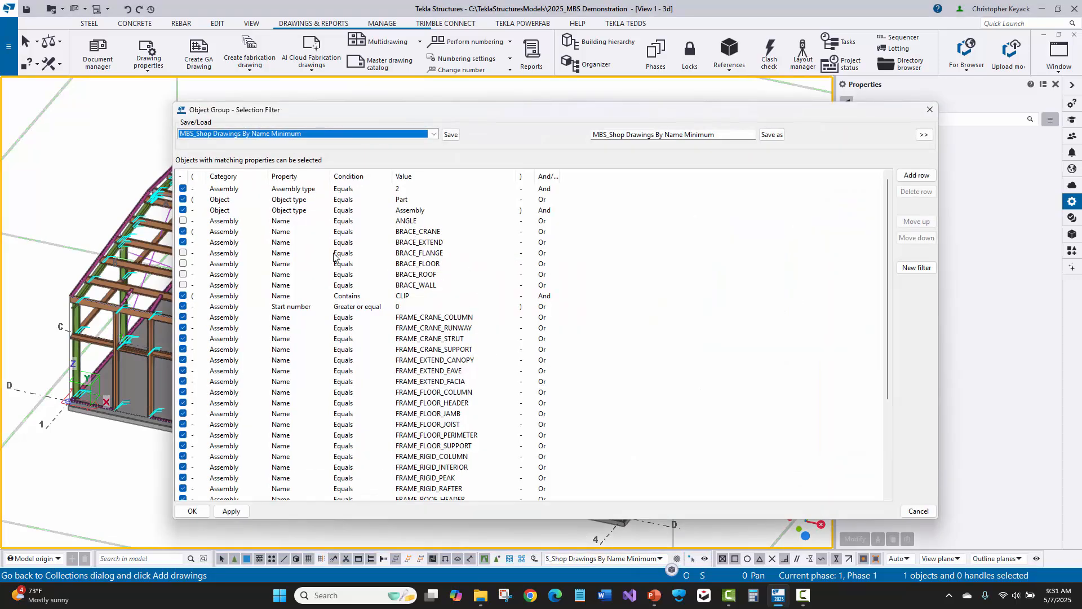
scroll(282, 327, "down", 4)
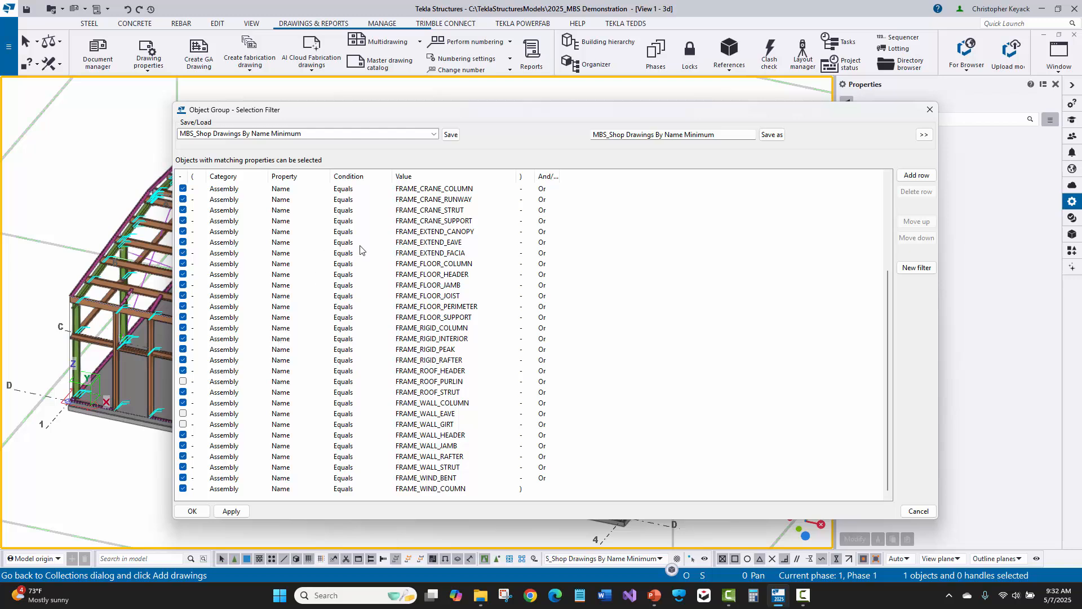
left_click(231, 511)
left_click(193, 510)
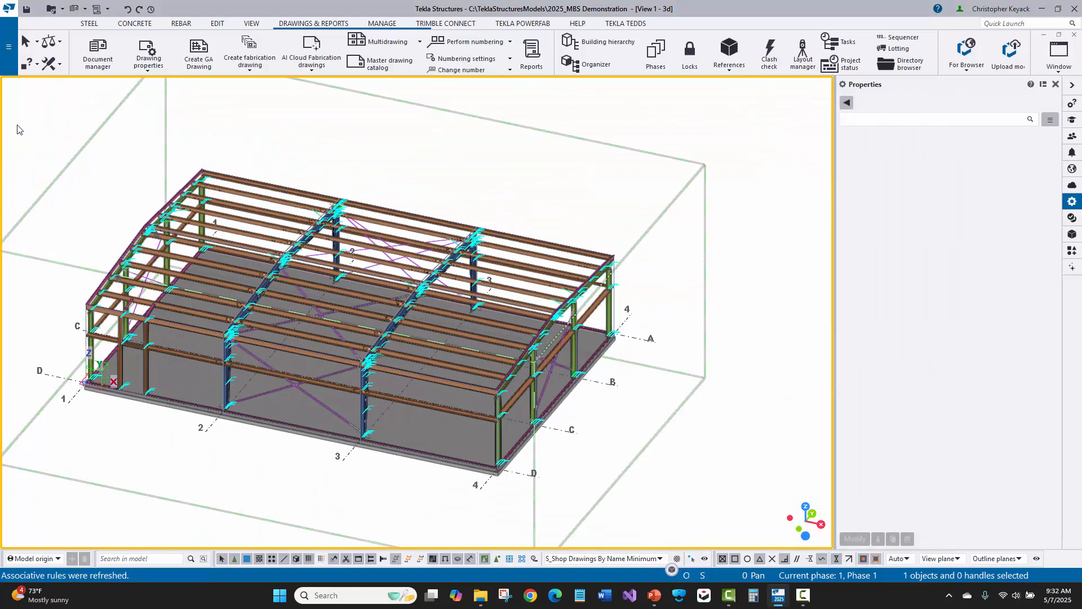
Step: Select all members of the entire building that pass the filter and examine the selected frames, end walls, jambs and header
left_click_drag(19, 120, 728, 521)
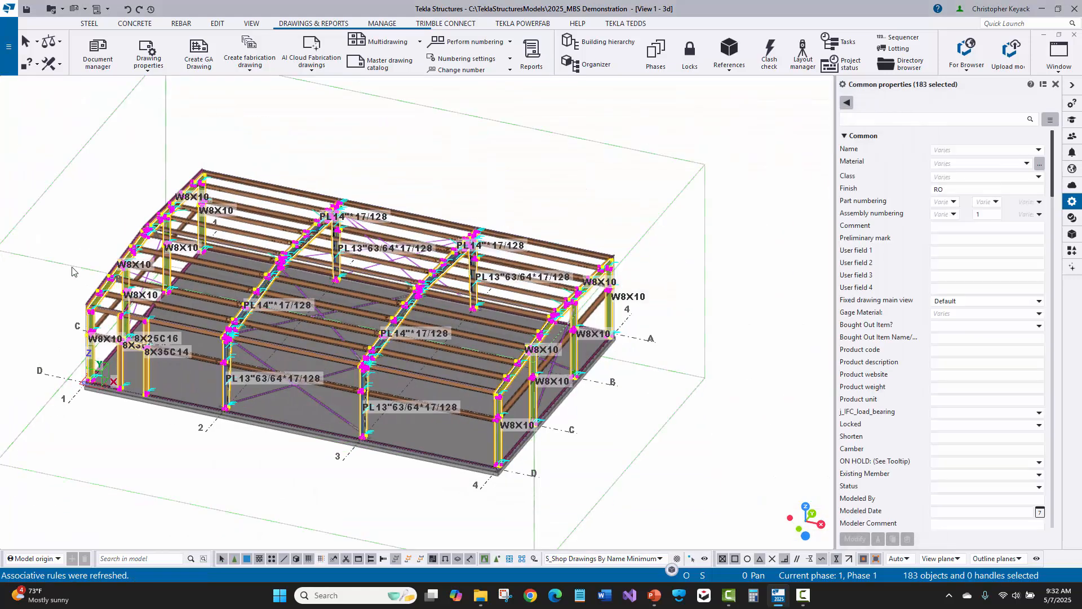
scroll(48, 241, "up", 1)
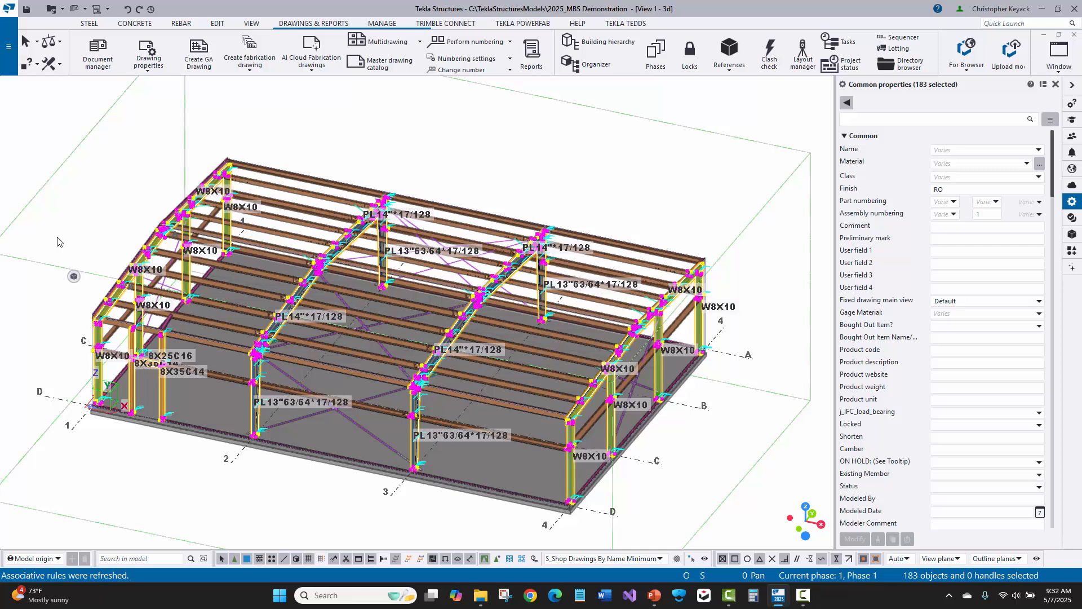
scroll(313, 189, "up", 1)
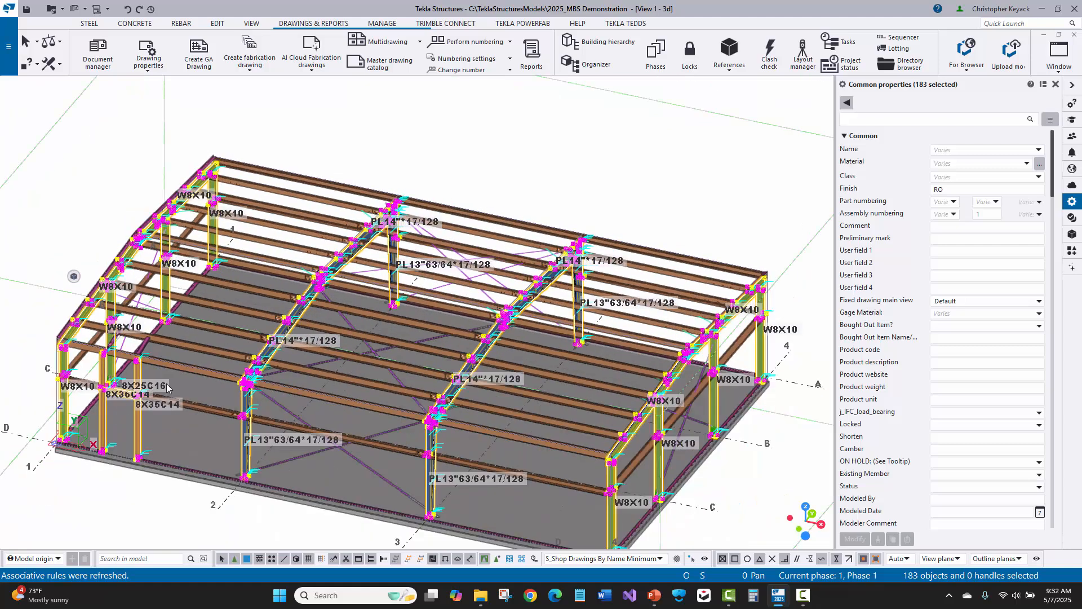
middle_click_drag(299, 370, 346, 265)
scroll(374, 334, "up", 6)
scroll(416, 331, "down", 7)
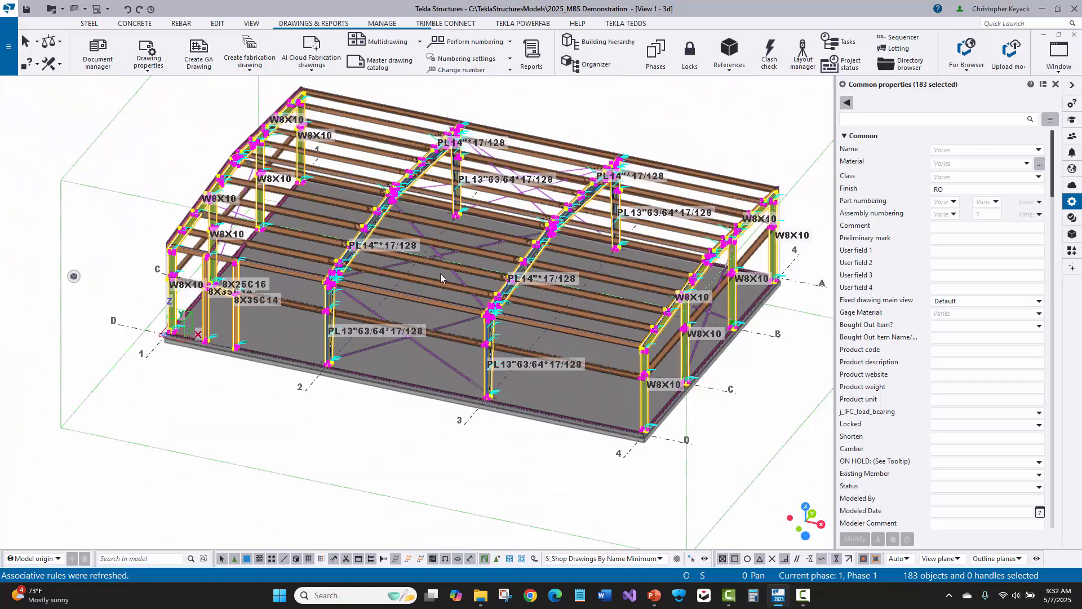
middle_click_drag(445, 258, 401, 302)
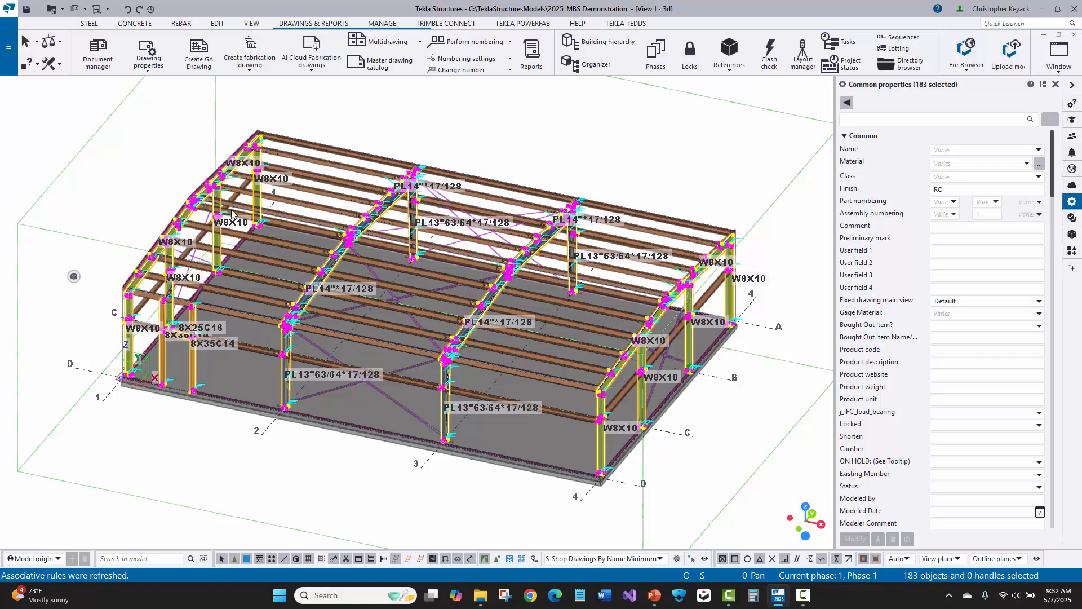
scroll(157, 338, "up", 3)
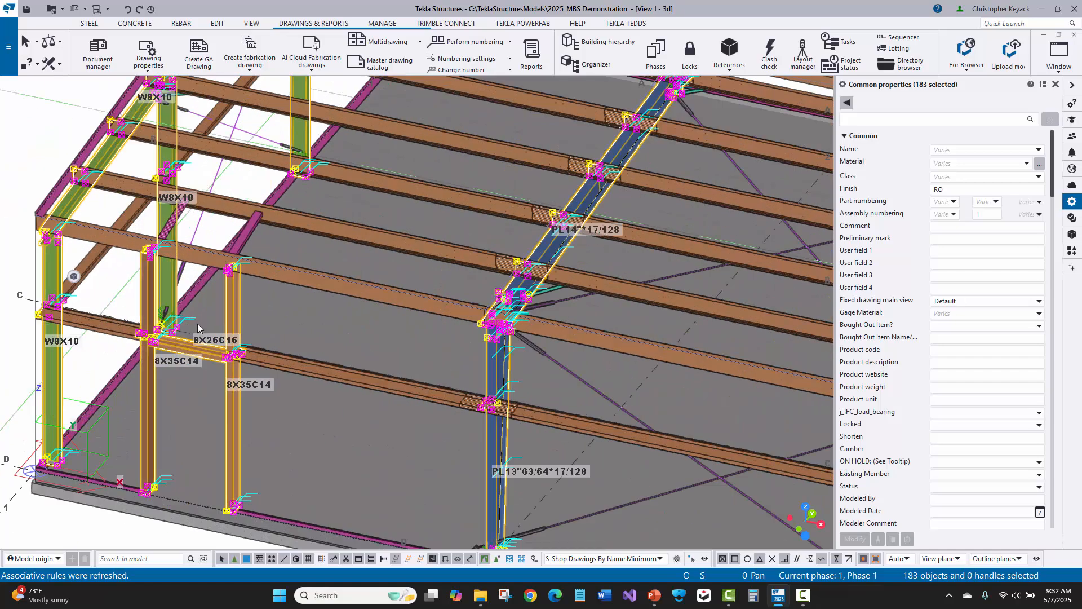
scroll(149, 338, "down", 5)
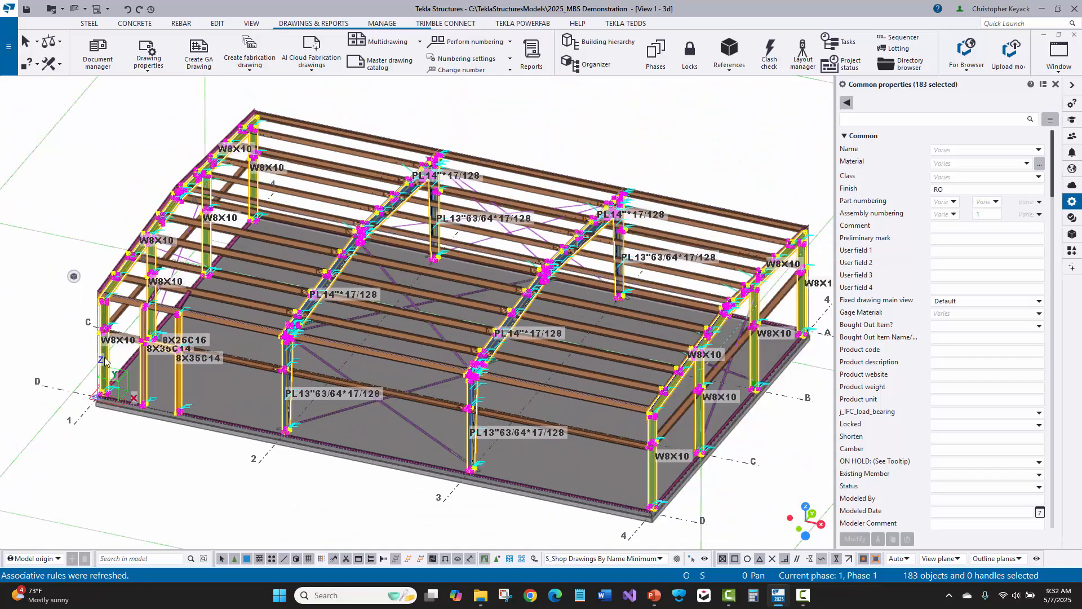
middle_click_drag(639, 133, 576, 129)
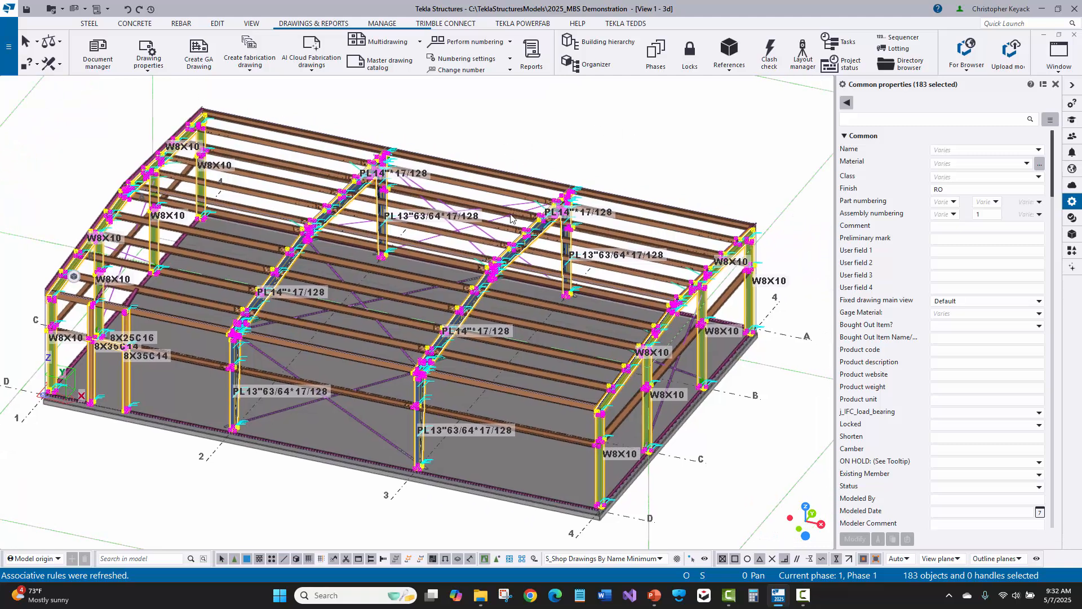
Step: Load the selected members into the AI Cloud Fabrication Drawings creation review with the MBS collection and check the listed products
left_click(315, 47)
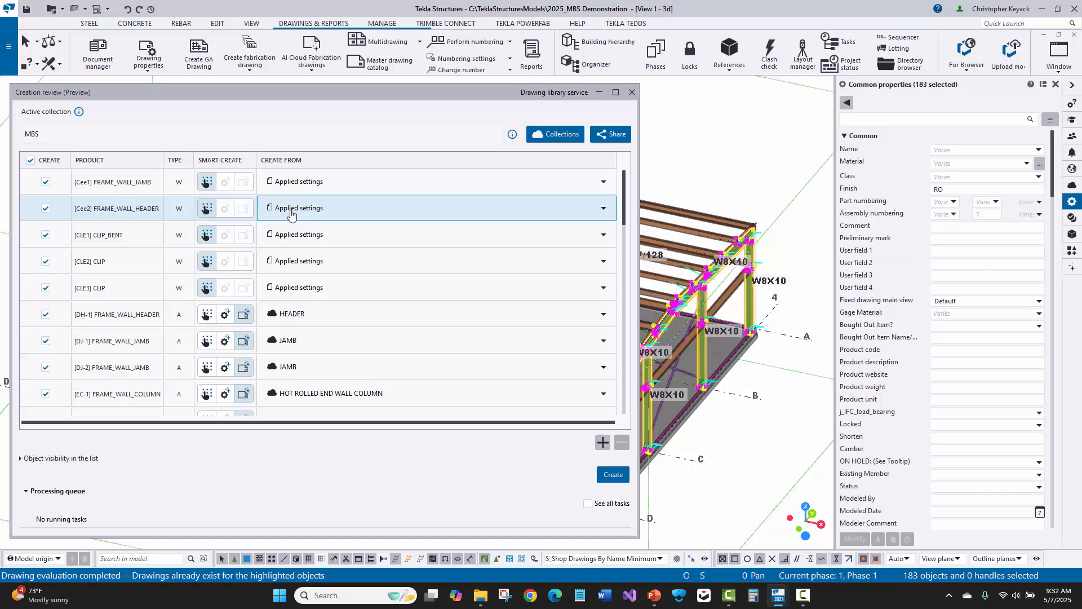
left_click(124, 294)
left_click(76, 288)
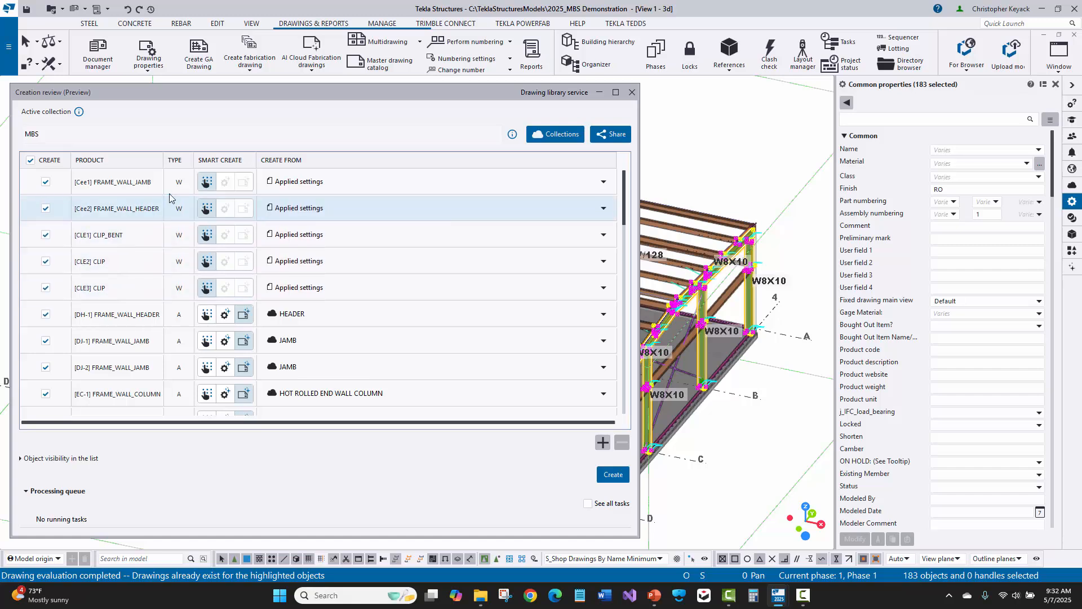
Step: Hide parts in the creation review's object visibility settings to limit the product list to assemblies
scroll(126, 326, "down", 5)
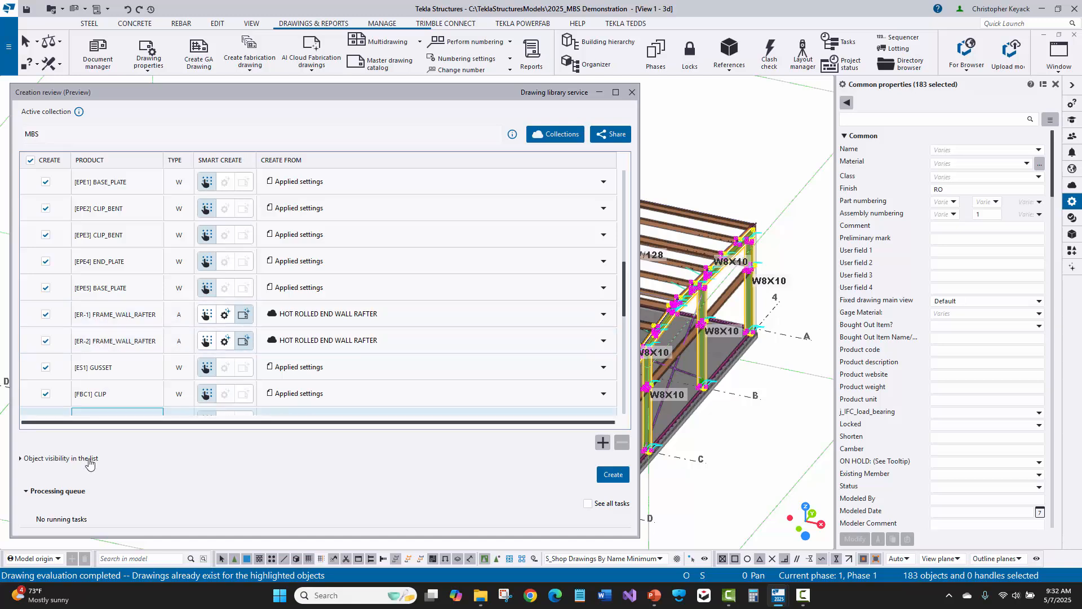
left_click(21, 458)
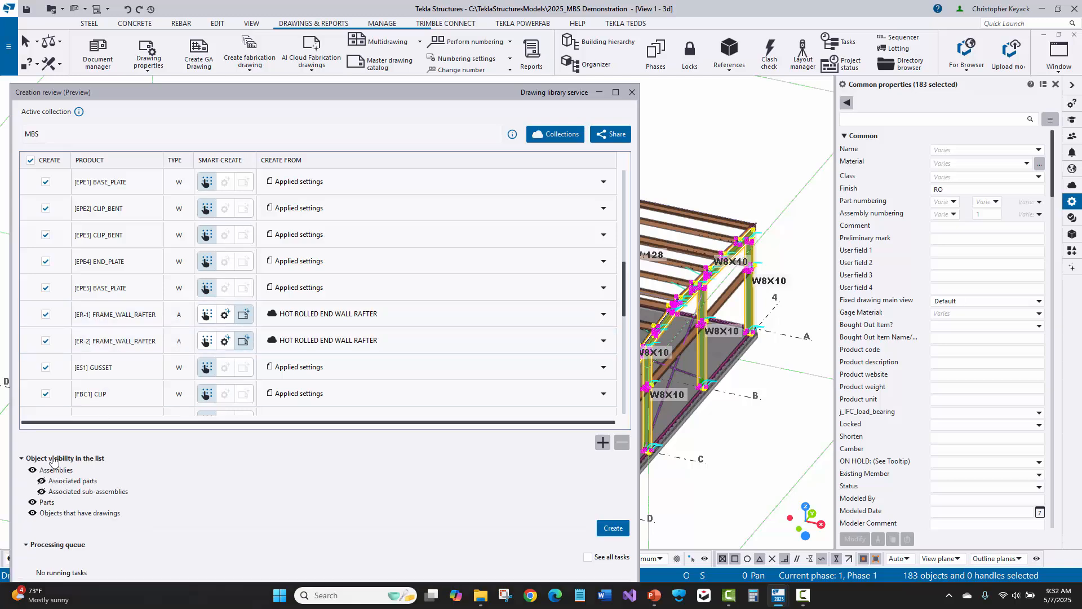
left_click(32, 503)
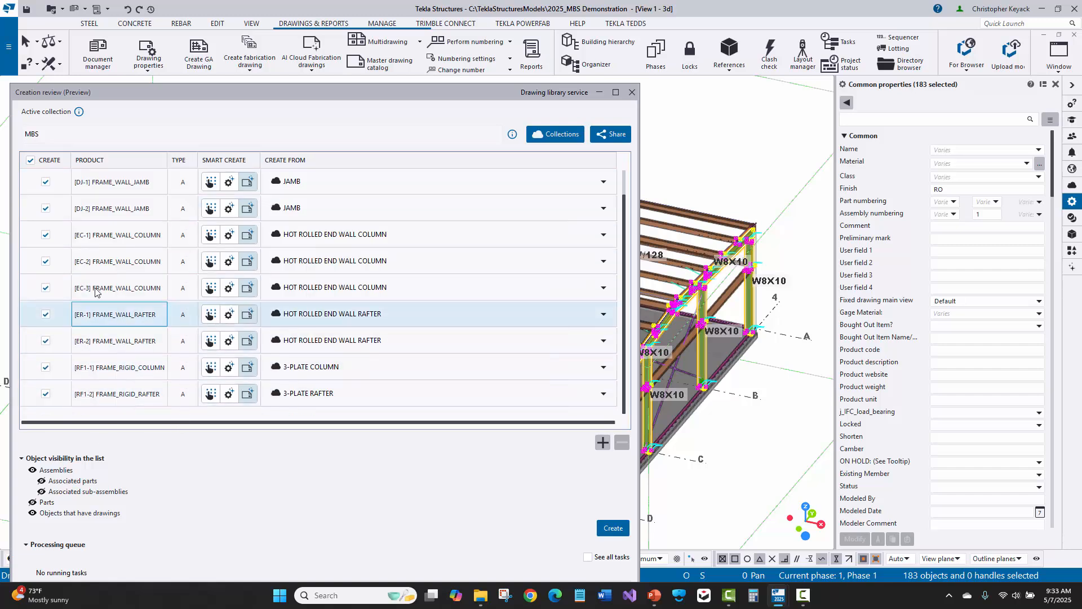
Step: Check which cloud library is matched to each assembly, from header to rigid frame rafter, and close the creation review
scroll(85, 272, "up", 1)
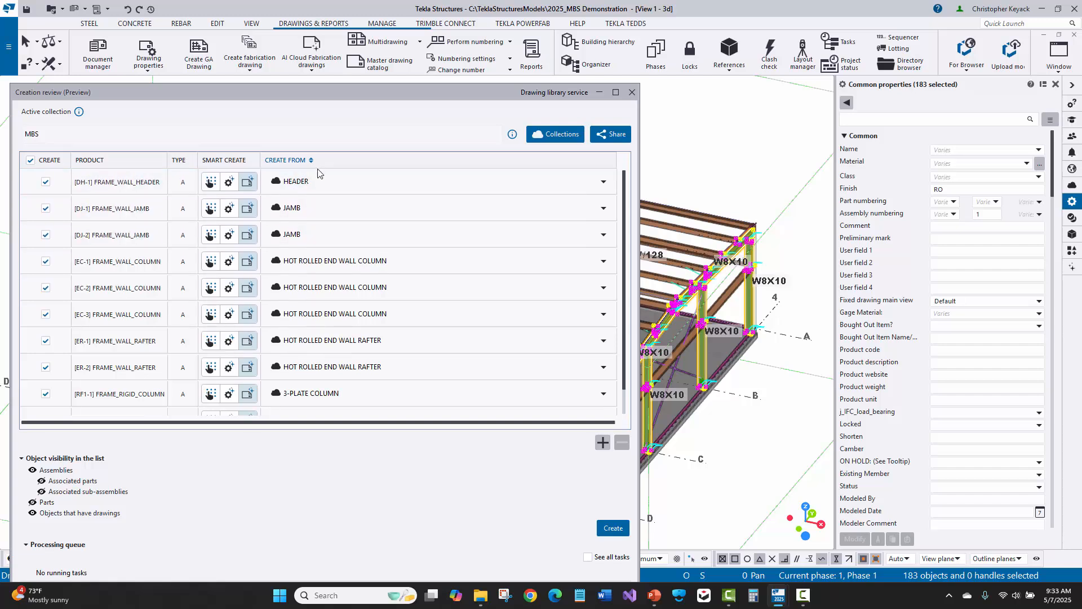
scroll(304, 287, "down", 1)
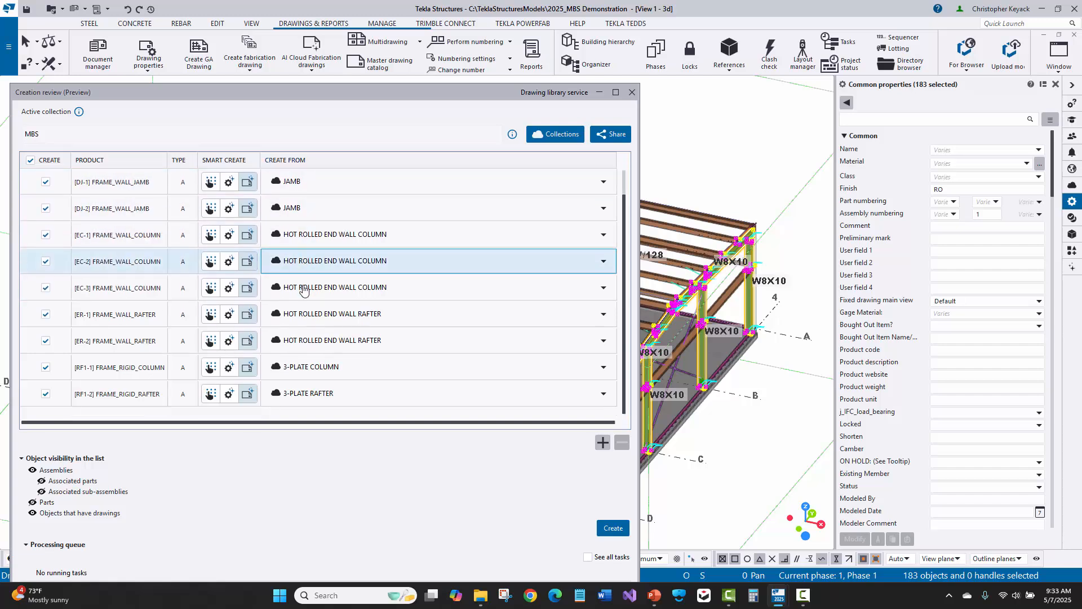
scroll(364, 298, "up", 1)
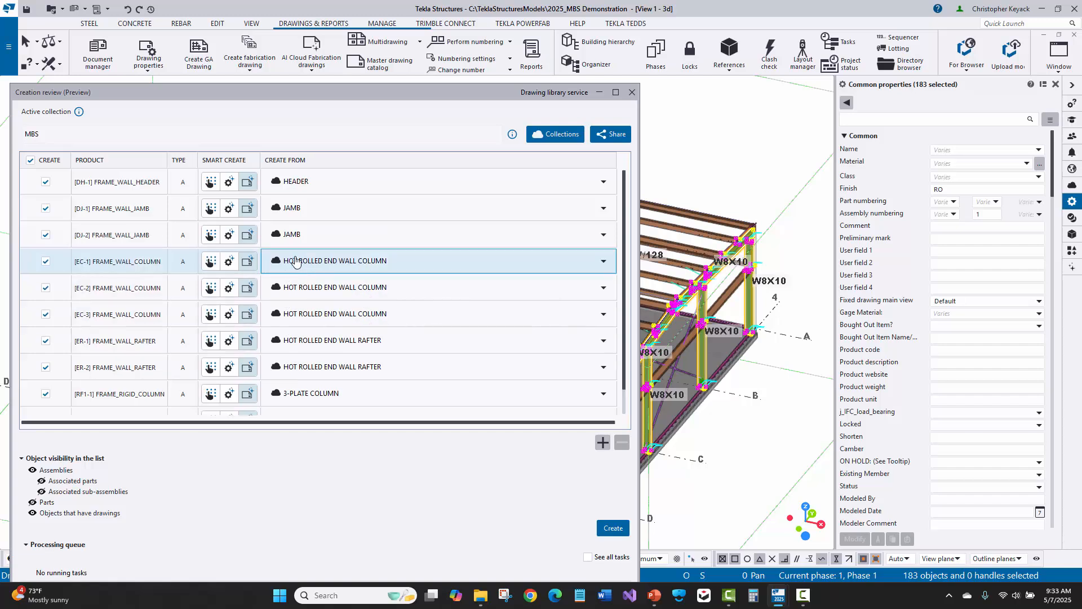
left_click(370, 183)
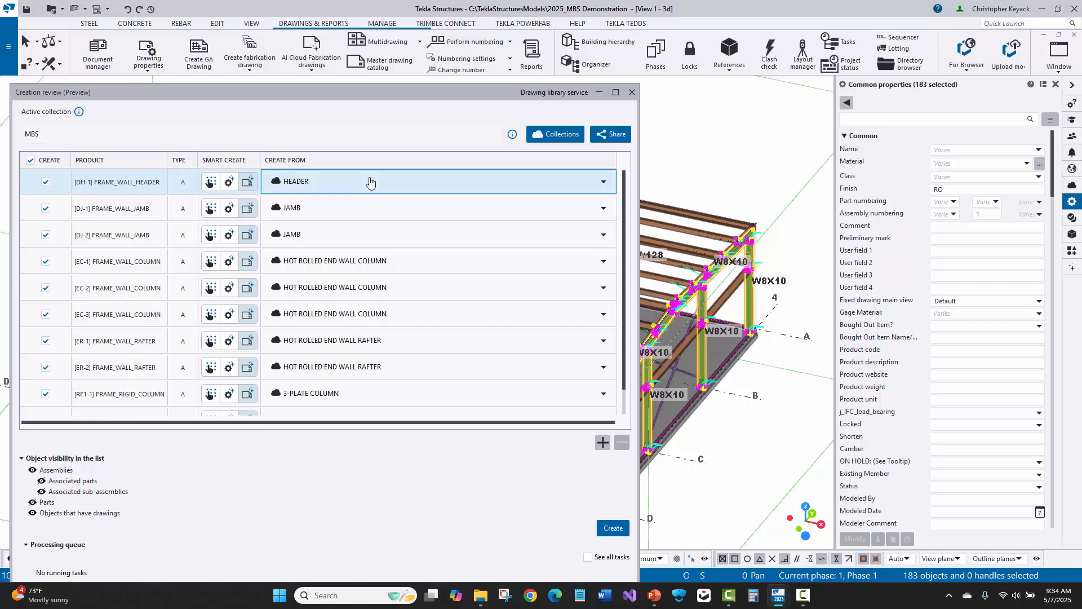
left_click(633, 92)
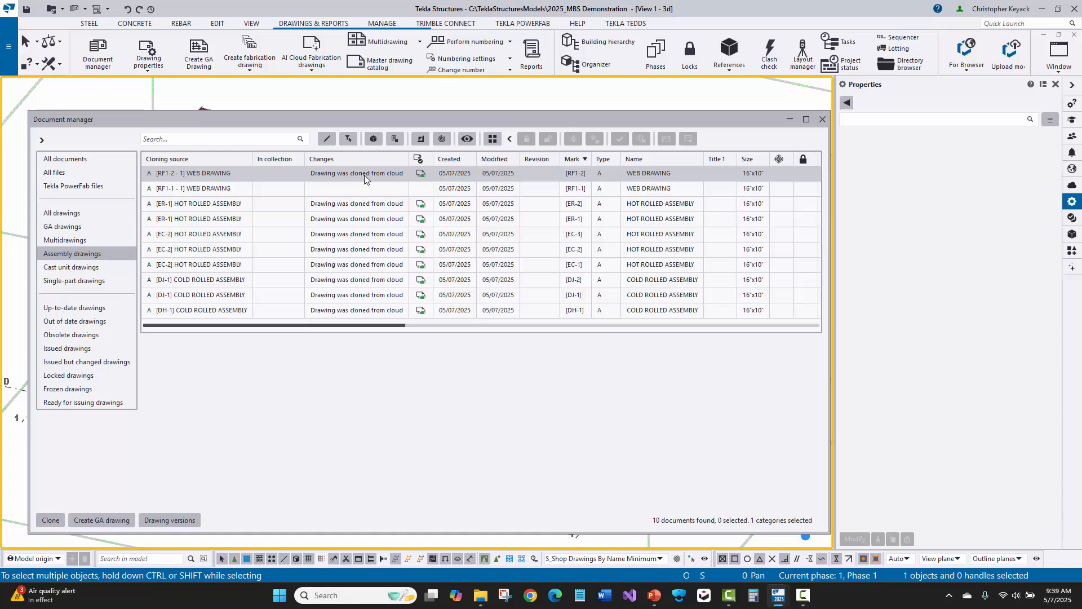
Step: Open the RF1-1 web drawing from the assembly drawings and uncover its view for inspection
left_click(631, 188)
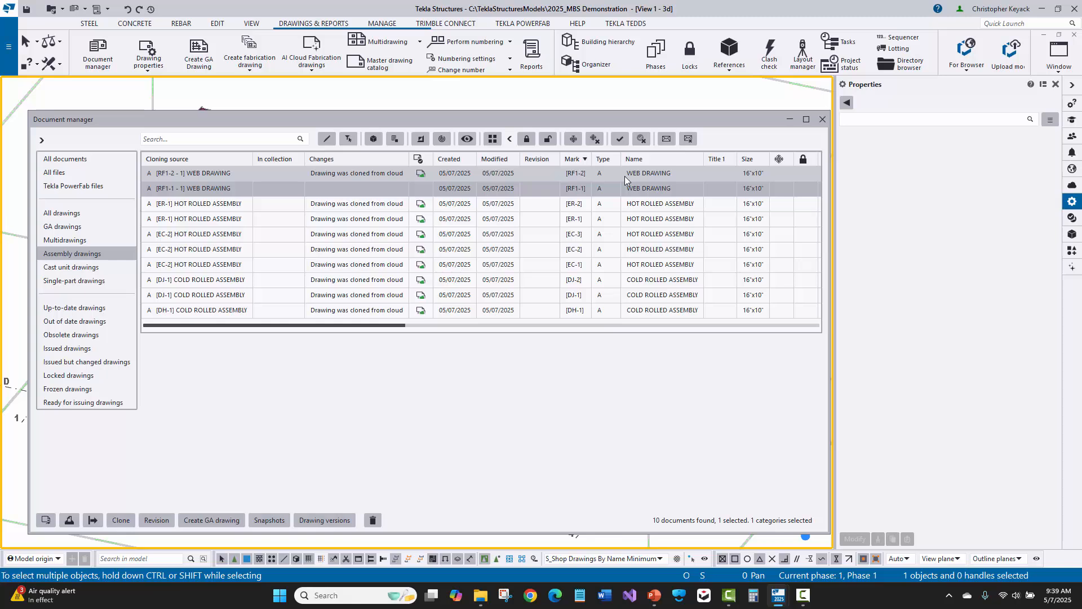
double_click(586, 188)
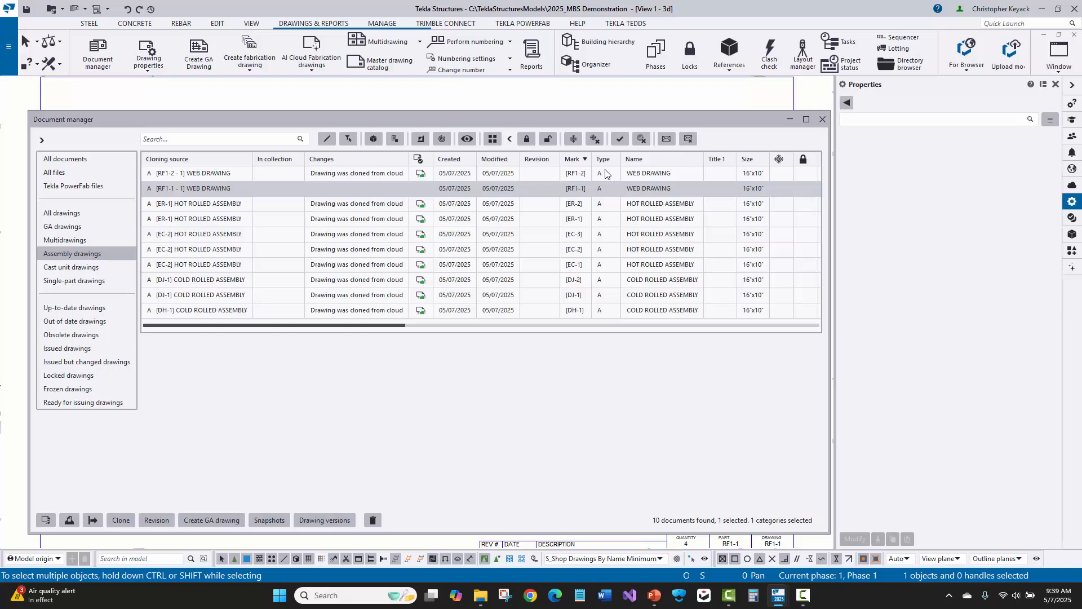
mouse_move(608, 159)
left_mouse_down()
mouse_move(581, 452)
mouse_move(591, 217)
left_mouse_up()
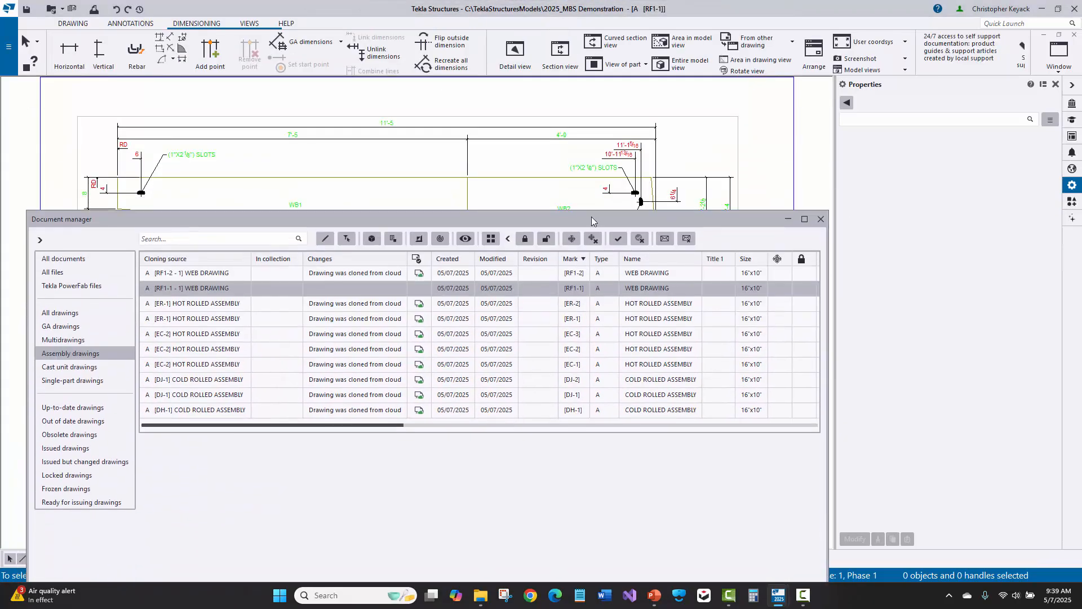
Step: Open the RF1-2 web drawing and recreate it from its view creation settings, accepting the loss of manual edits
double_click(571, 270)
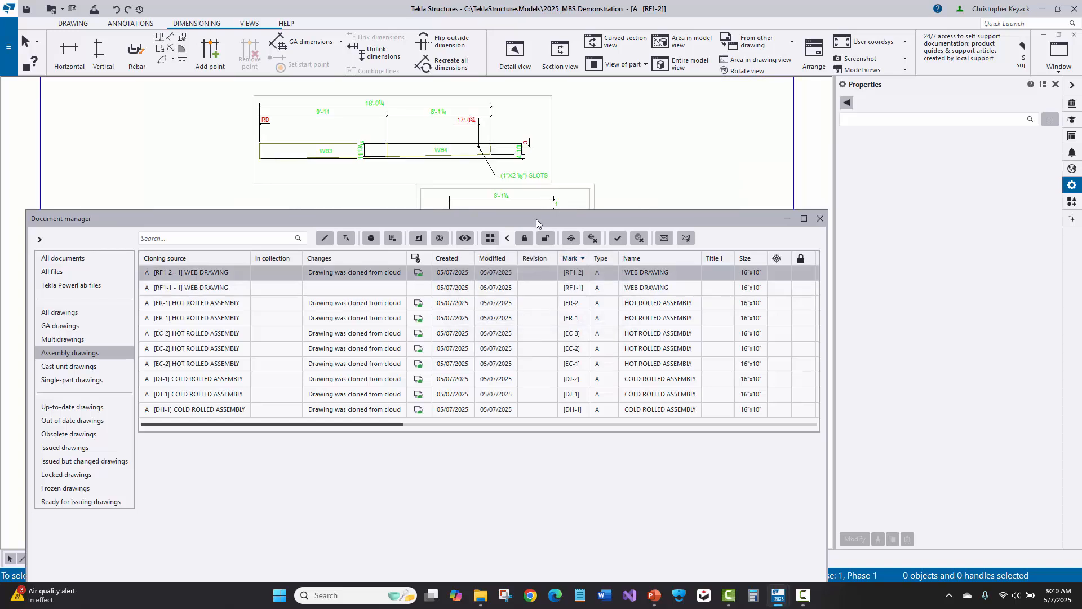
left_click_drag(537, 221, 559, 426)
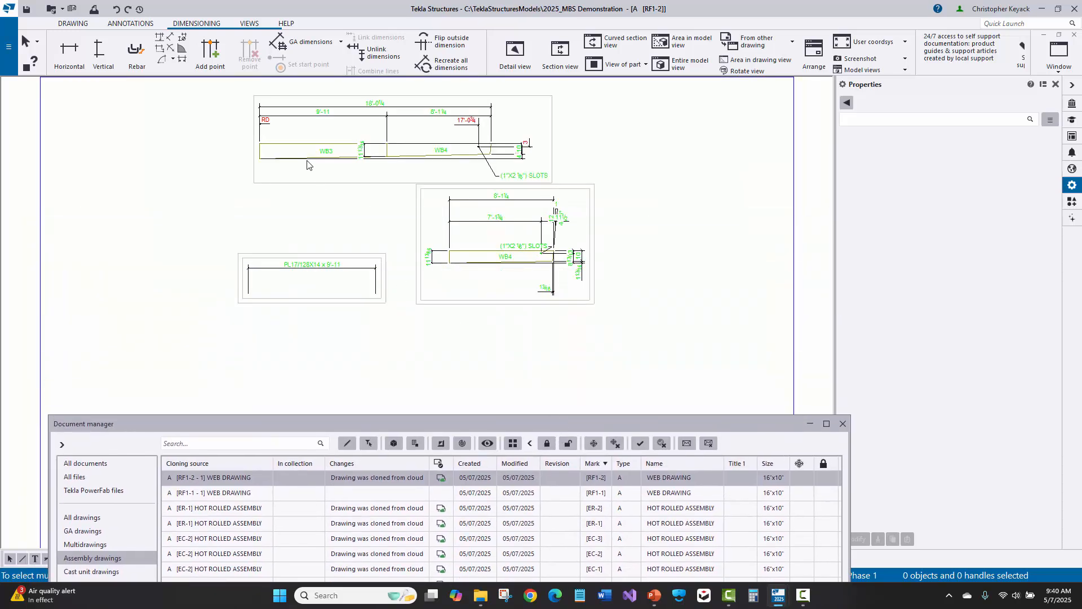
scroll(307, 165, "down", 2)
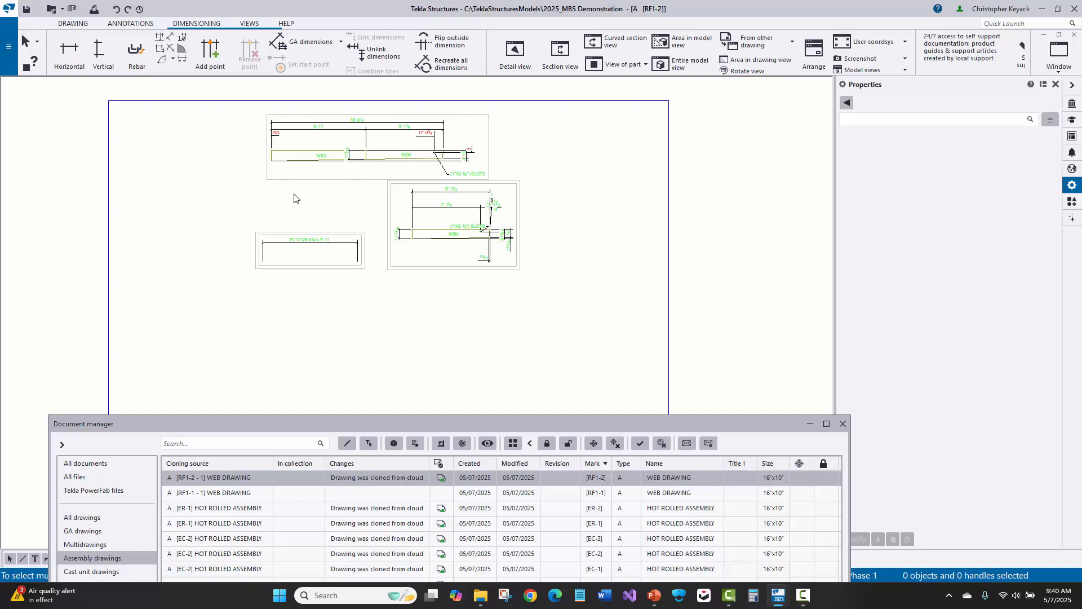
double_click(572, 165)
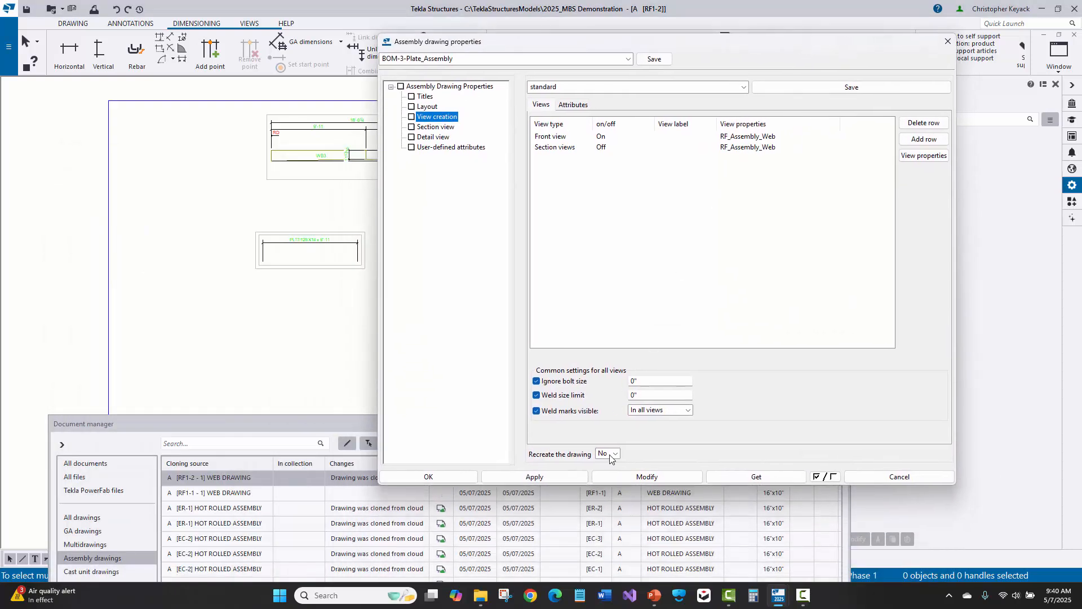
left_click(610, 454)
left_click(616, 481)
left_click(616, 481)
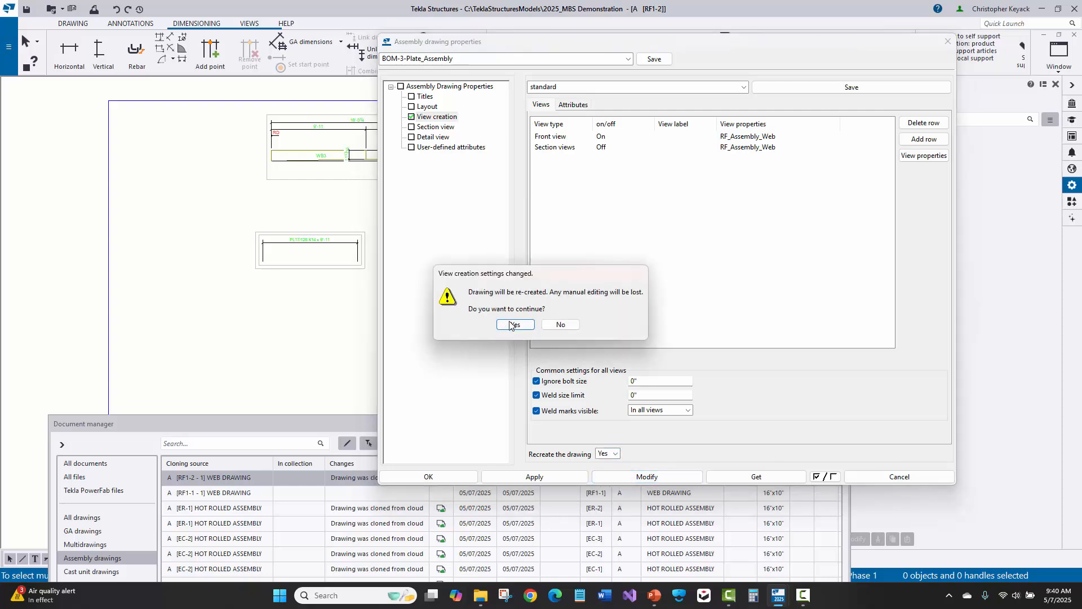
left_click(515, 327)
left_click(413, 476)
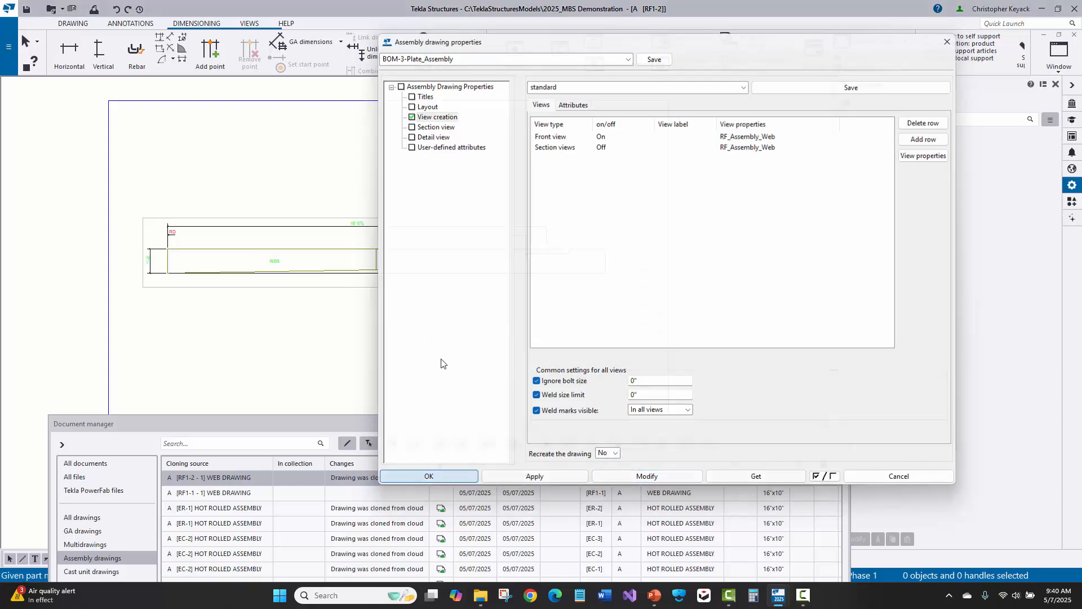
Step: Inspect the recreated RF1-2 web view and its dimensions, and close the drawing with its changes kept
scroll(411, 266, "up", 3)
scroll(301, 281, "down", 1)
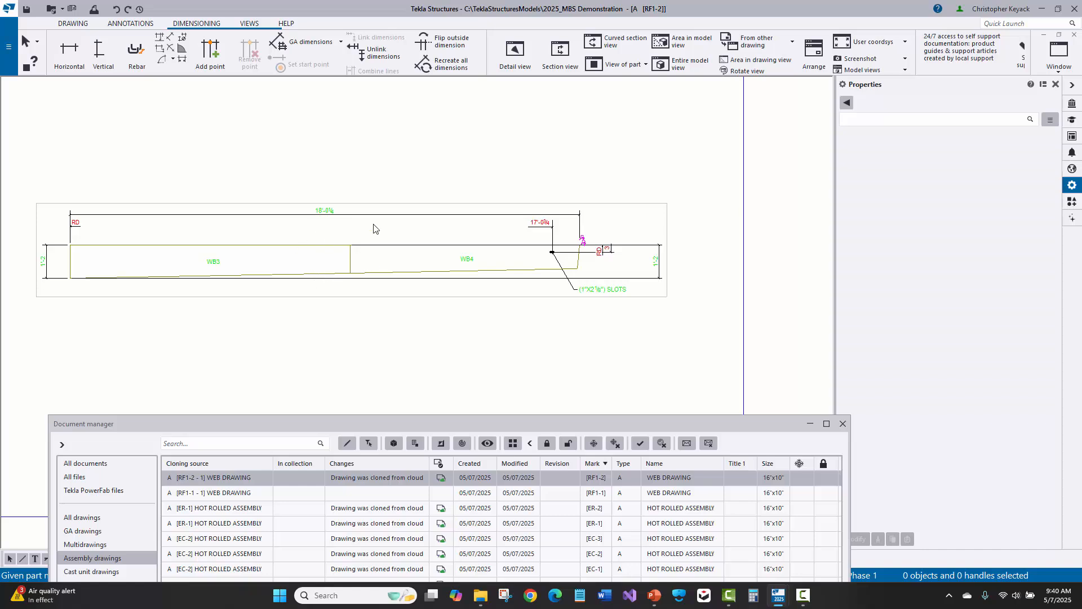
scroll(335, 205, "down", 2)
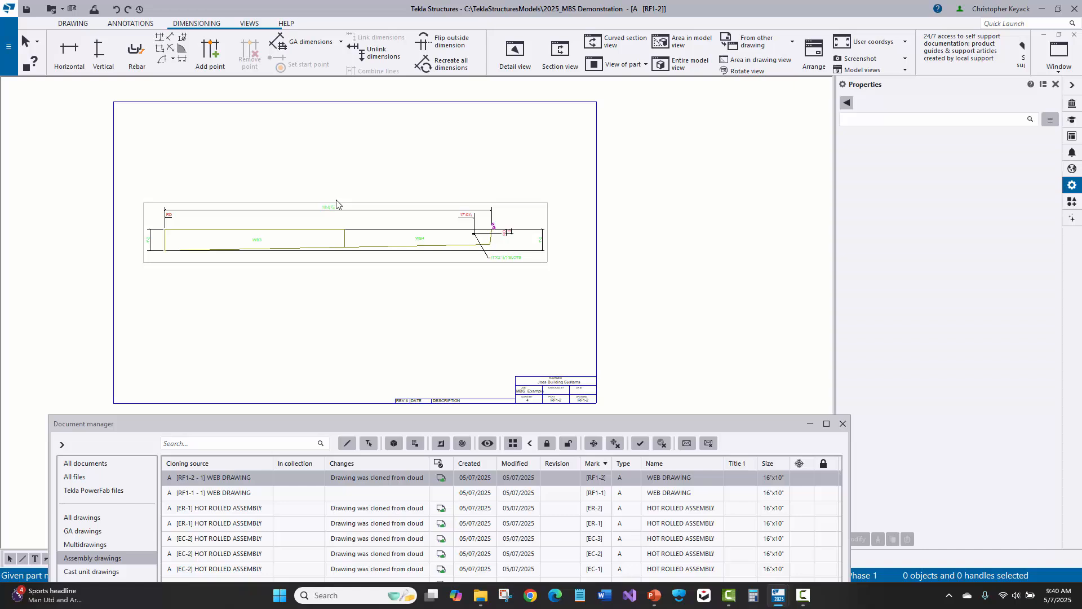
left_click(1074, 34)
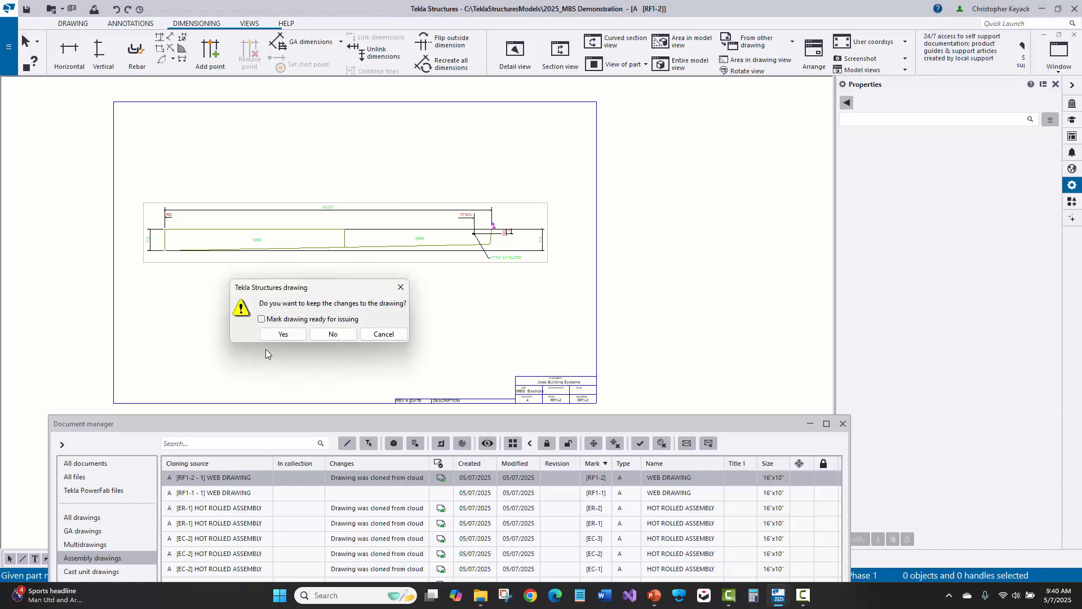
left_click(283, 335)
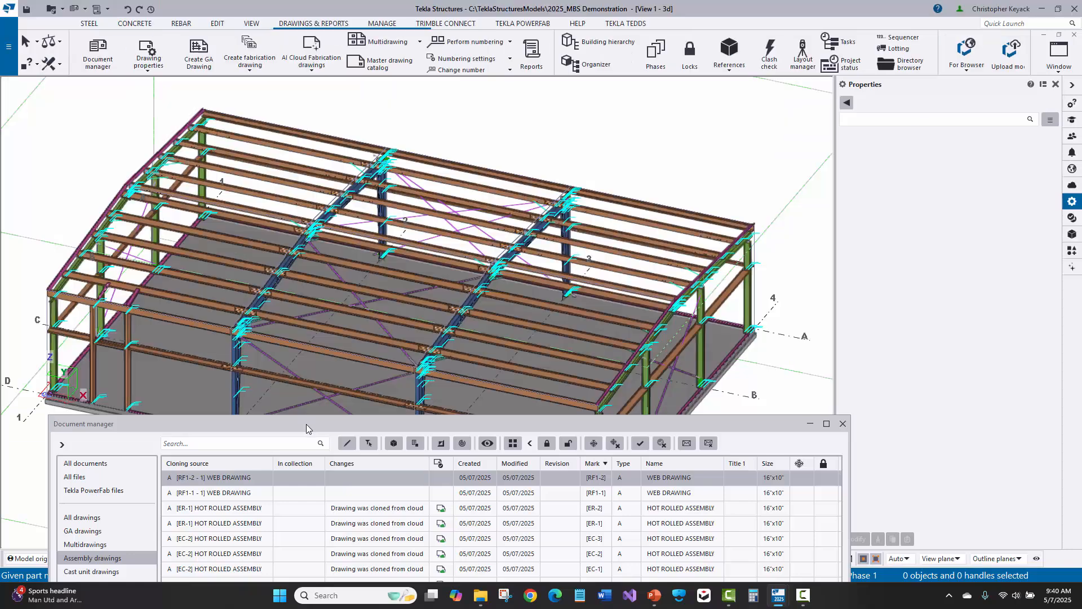
Step: Open the ER-2 hot rolled assembly drawing and move section view A-A closer to the material list
left_click_drag(307, 429, 308, 119)
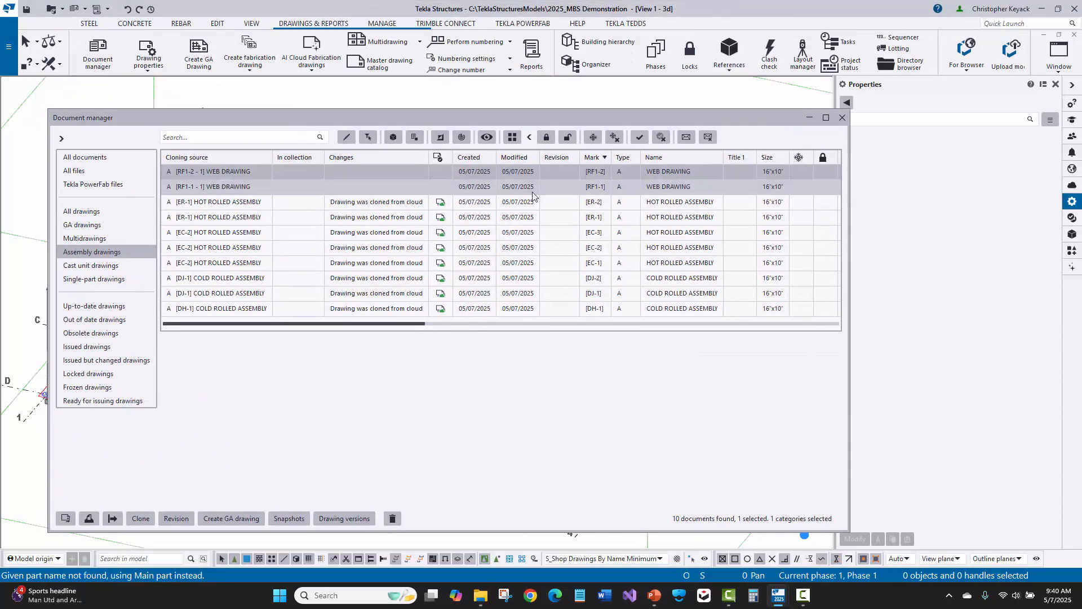
left_click(580, 203)
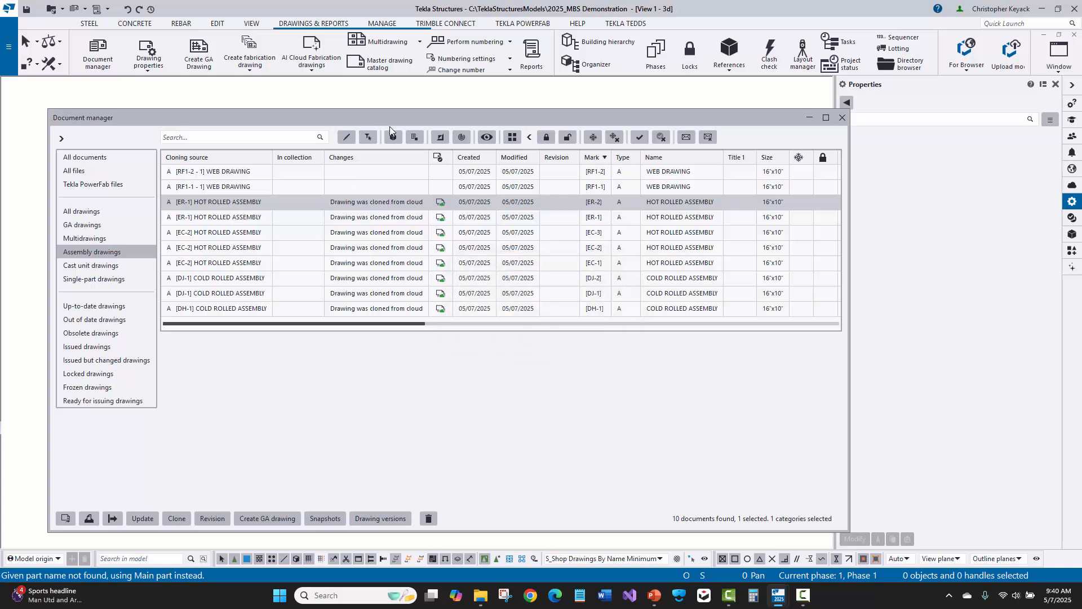
mouse_move(391, 120)
left_mouse_down()
mouse_move(448, 425)
mouse_move(418, 454)
mouse_move(428, 446)
mouse_move(420, 498)
left_mouse_up()
middle_click_drag(393, 329, 413, 232)
scroll(325, 386, "up", 3)
middle_click_drag(354, 307, 362, 205)
left_click_drag(442, 355, 370, 342)
left_click(569, 217)
middle_click_drag(474, 238, 452, 324)
scroll(451, 325, "down", 1)
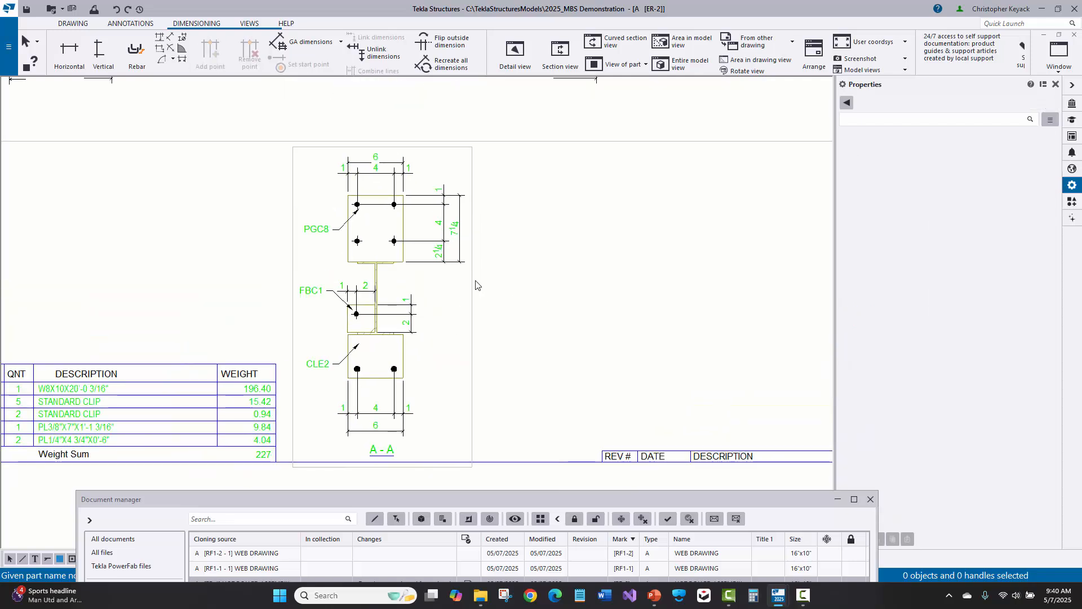
Step: Move the 1-4-1 hole dimension line above the PGC8 clip in section A-A down closer to the clip
scroll(406, 180, "up", 2)
left_click(365, 171)
left_click_drag(371, 171, 372, 186)
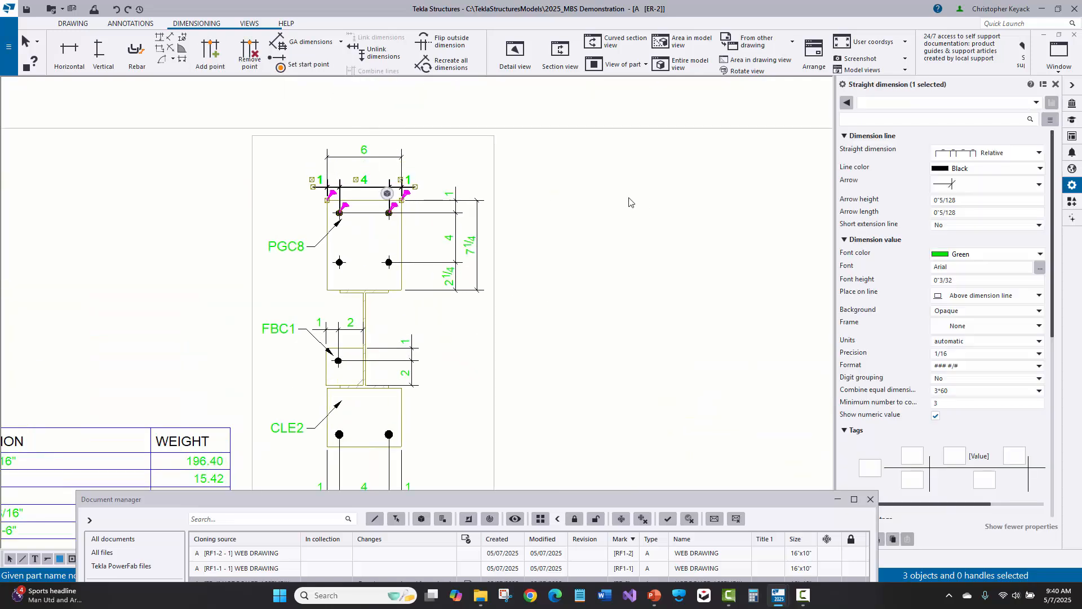
left_click(641, 202)
scroll(455, 244, "down", 3)
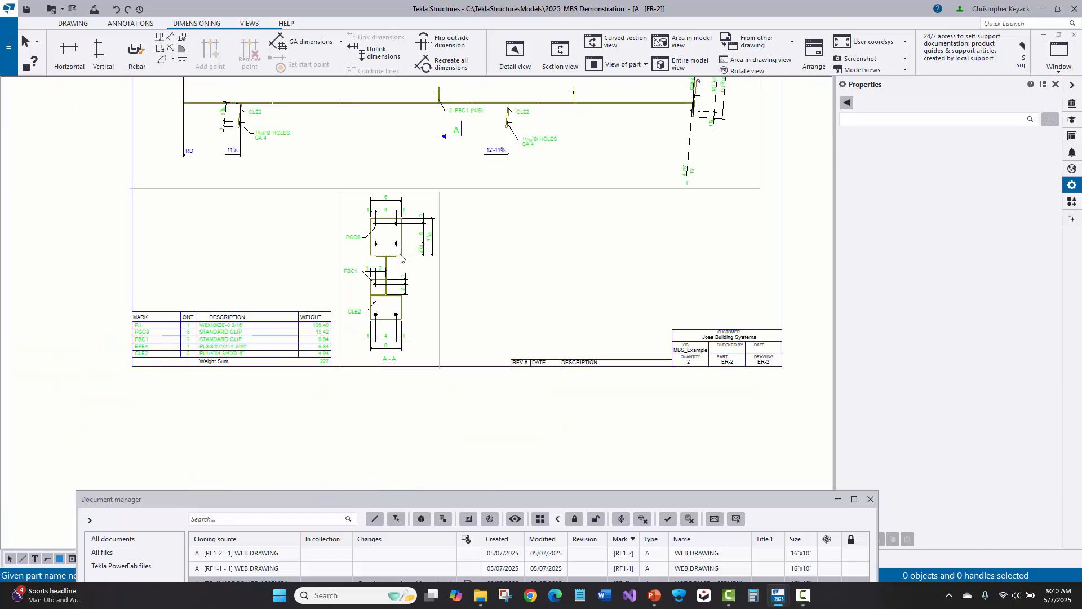
Step: Move the FBC1 part mark in section A-A down to line up with its clip
scroll(354, 271, "up", 2)
scroll(353, 268, "up", 1)
left_click(348, 260)
left_click_drag(348, 260, 347, 285)
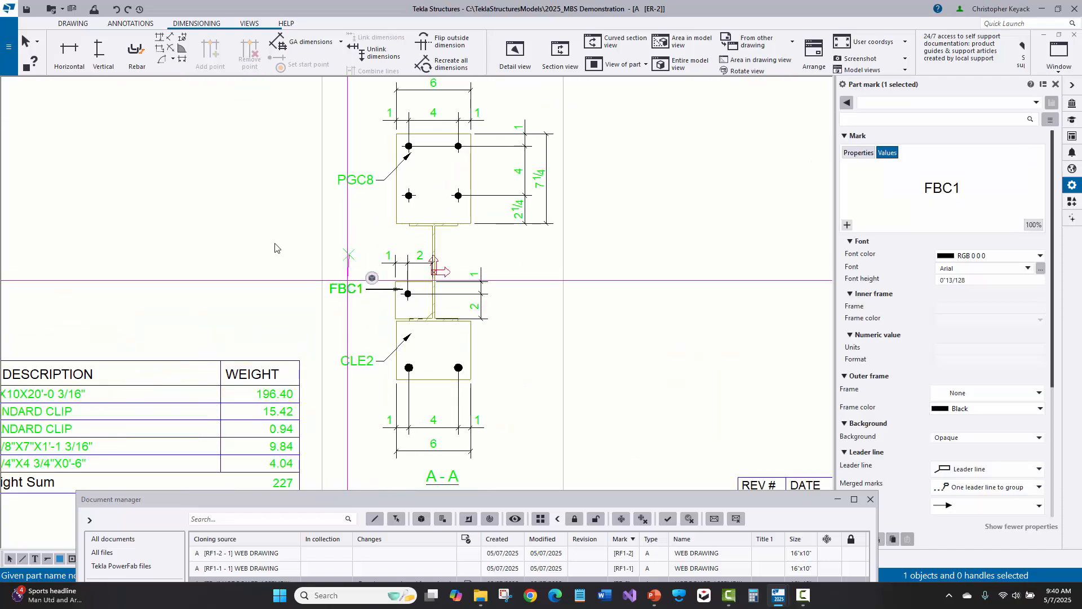
left_click(263, 266)
Step: Examine the ER-2 main view, including the running dimensions to the two CLE2 clips and the hole marks below the rafter
scroll(262, 273, "down", 3)
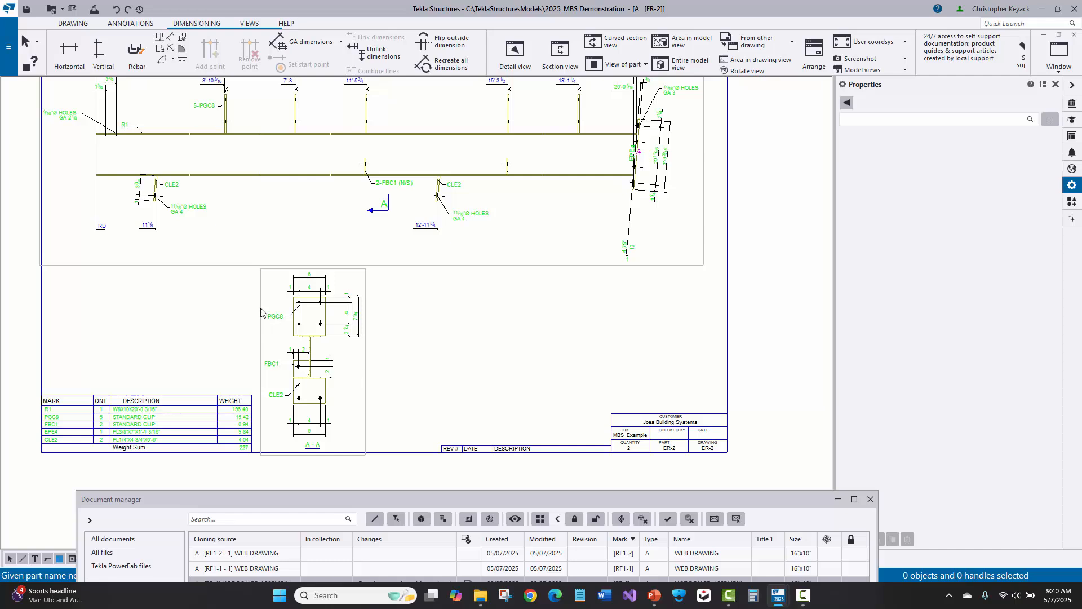
scroll(326, 222, "down", 1)
middle_click_drag(504, 219, 496, 249)
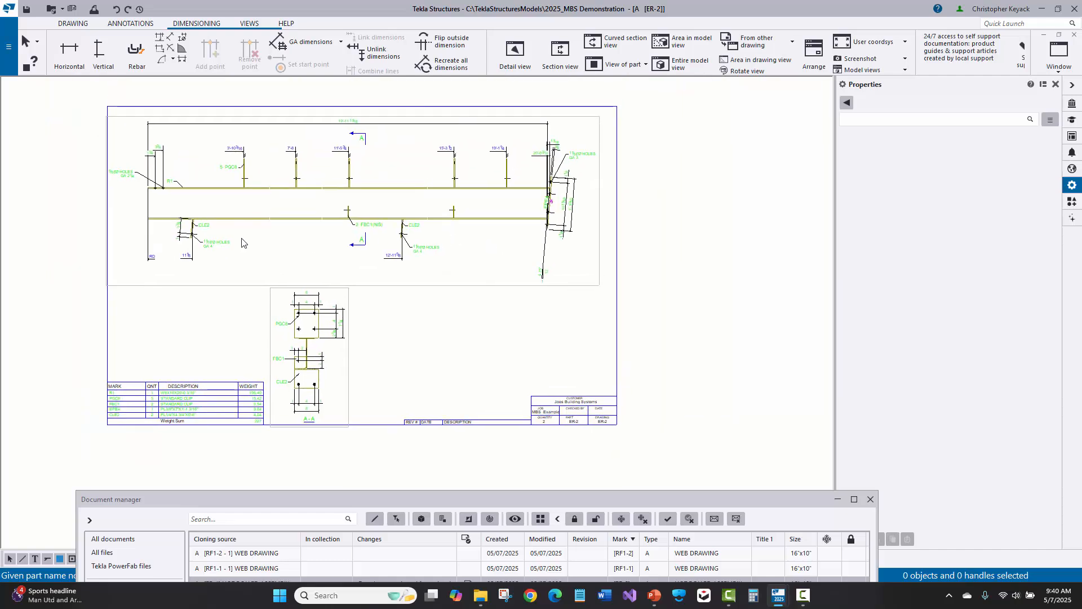
scroll(228, 241, "up", 1)
scroll(248, 234, "up", 1)
left_click(574, 280)
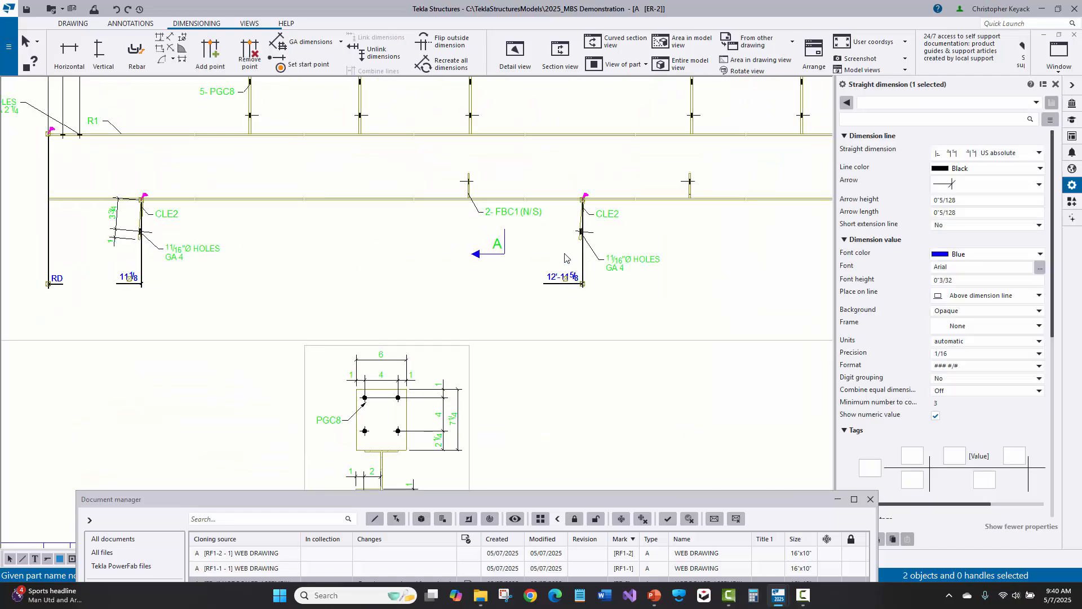
left_click(298, 261)
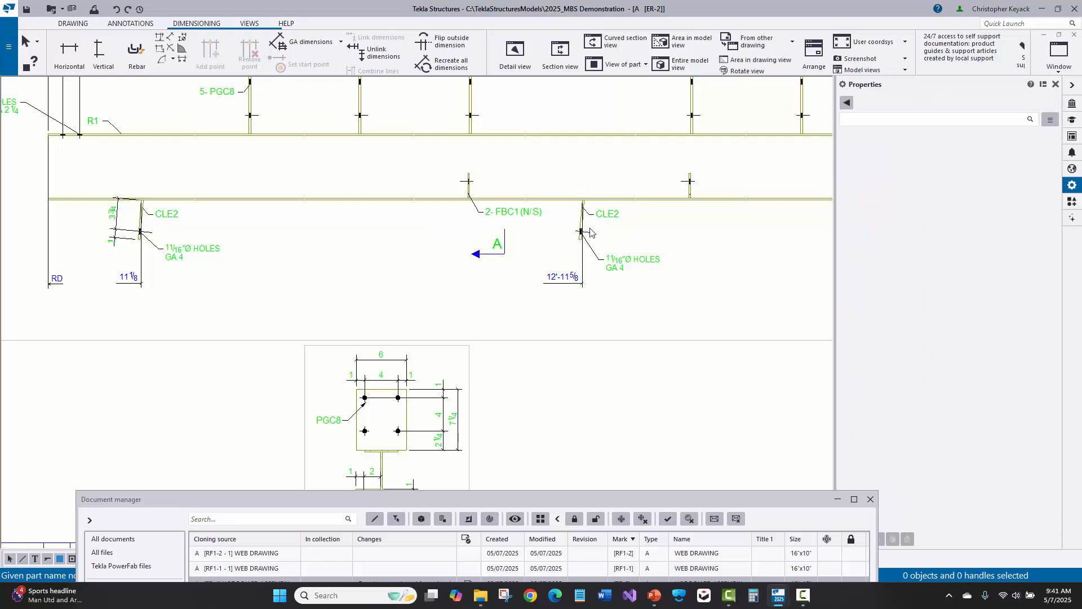
scroll(558, 242, "down", 1)
scroll(557, 248, "down", 1)
scroll(564, 255, "down", 1)
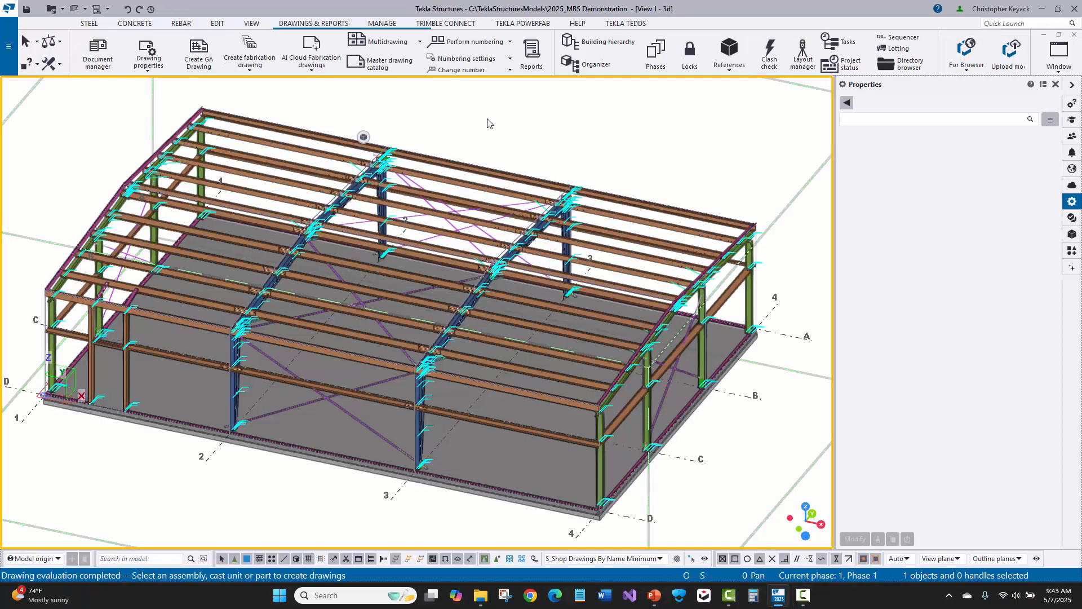
Step: Open the AI Cloud Fabrication Drawings collections and review the drawing libraries in use in the MBS collection
left_click(304, 44)
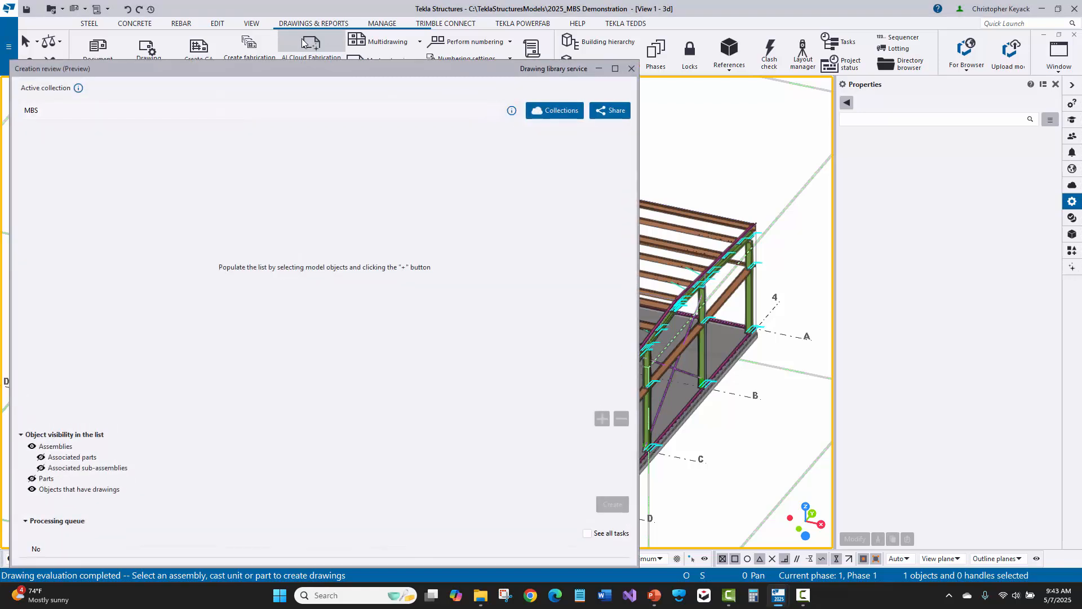
left_click(549, 112)
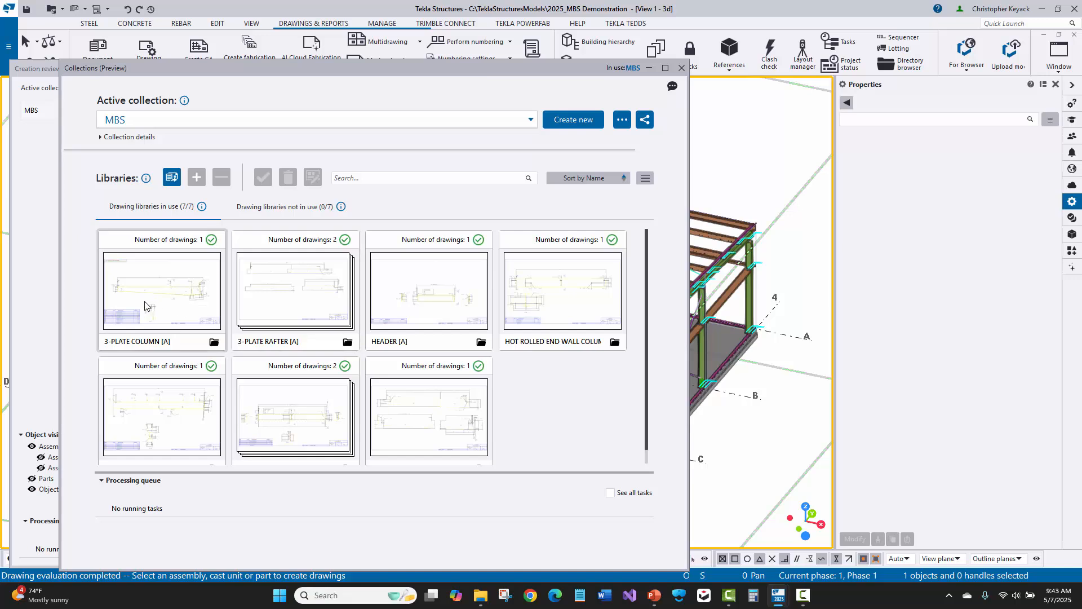
scroll(148, 307, "down", 1)
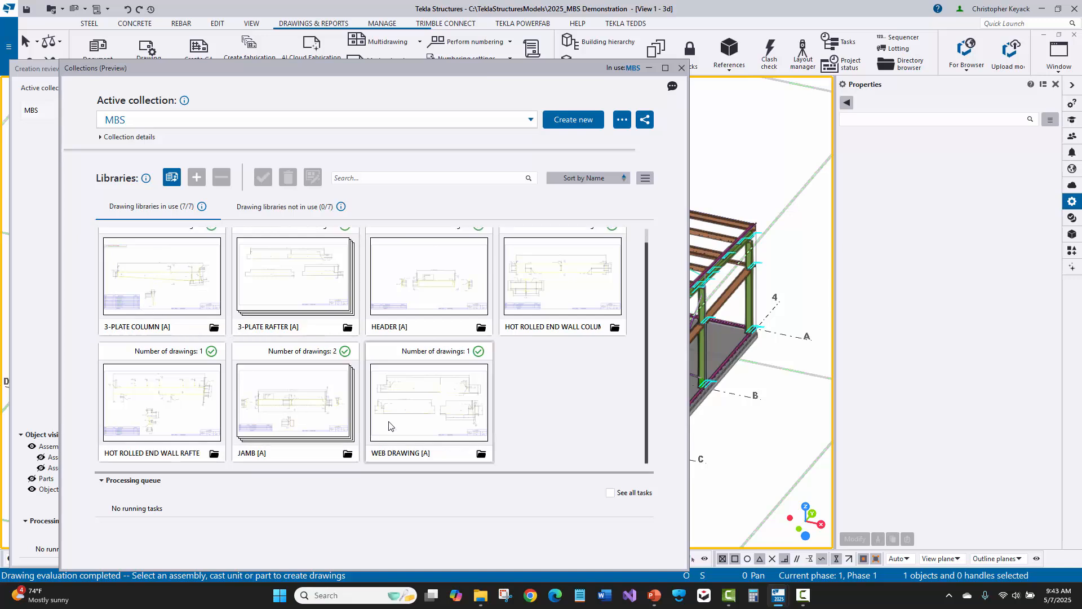
Step: Open the 3-PLATE RAFTER library in the MBS collection and compare its WEB DRAWING and 3-PLATE ASSEMBLY drawings
left_click(448, 422)
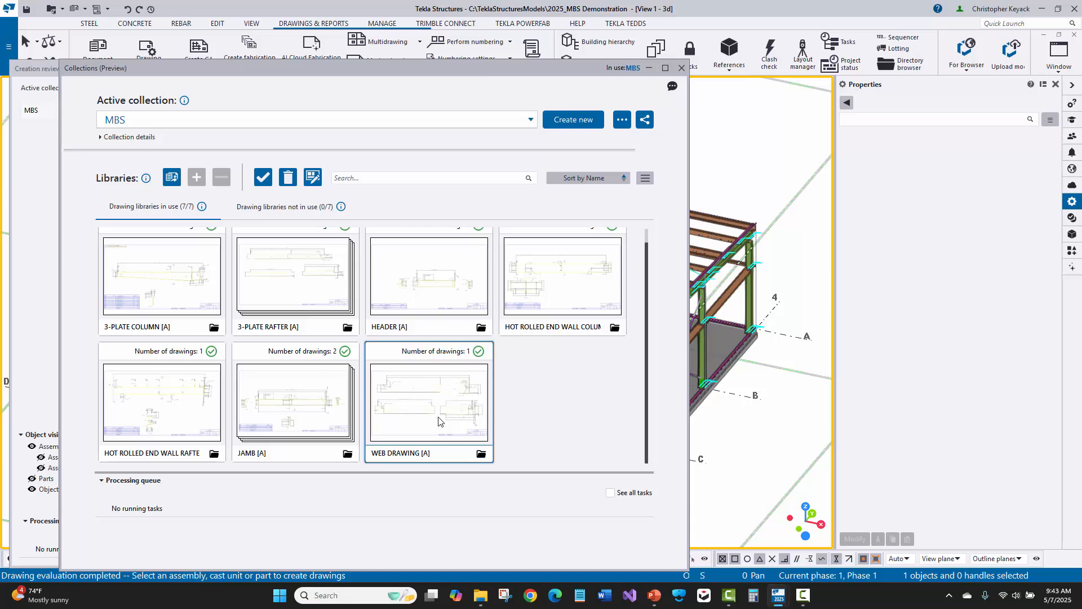
scroll(256, 369, "up", 1)
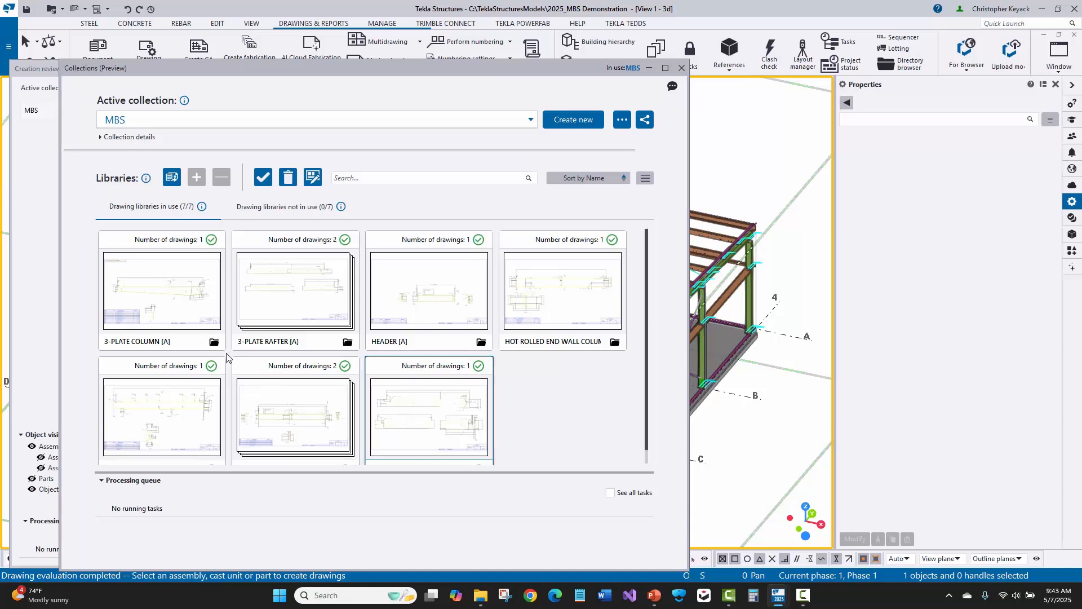
left_click(190, 290)
left_click(264, 305)
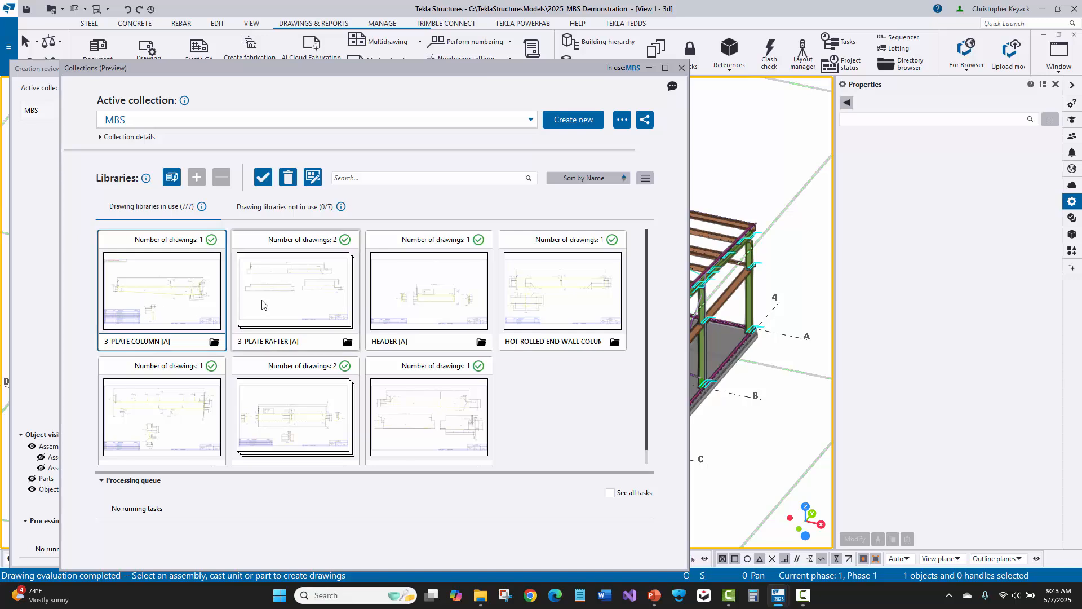
double_click(296, 293)
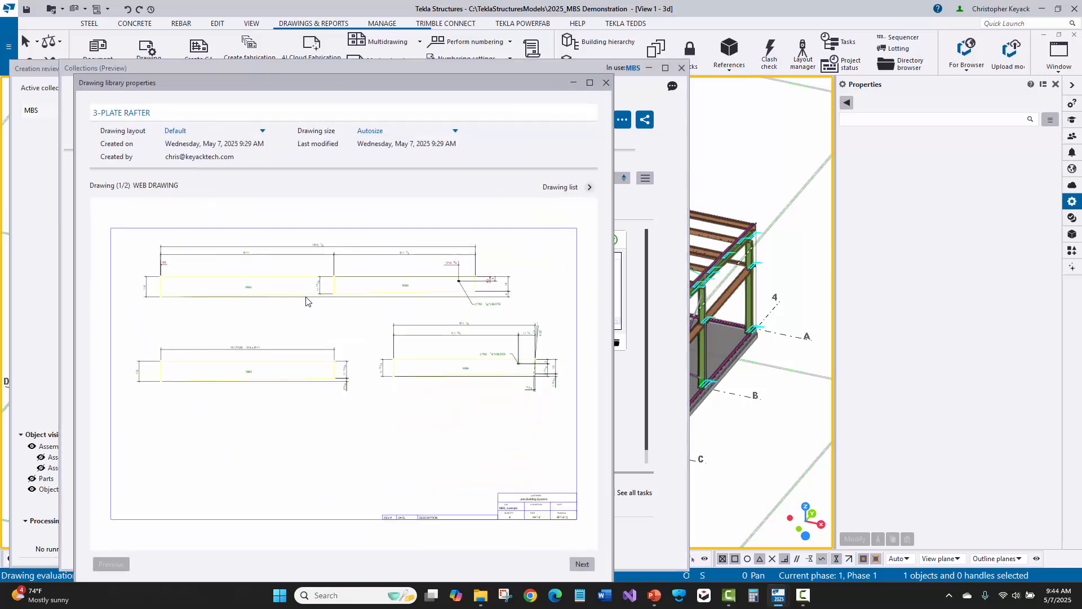
left_click(589, 188)
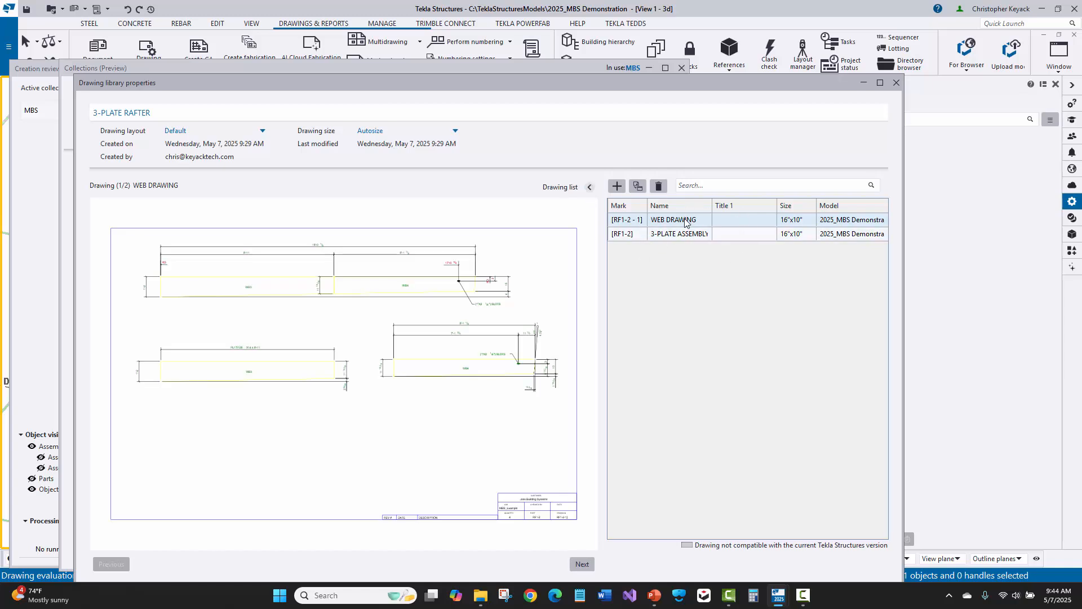
left_click(663, 233)
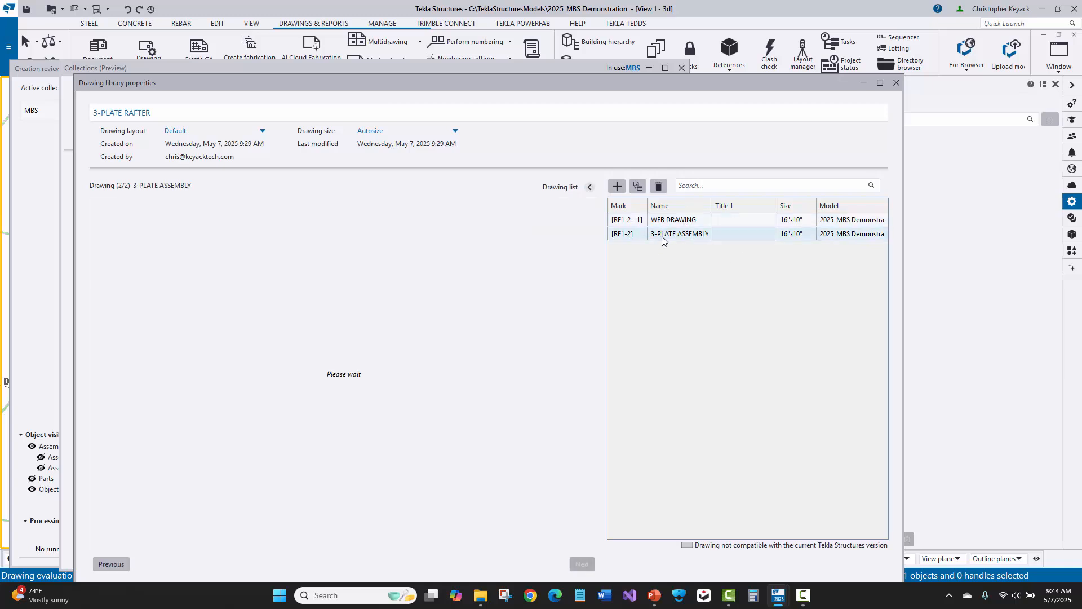
left_click(663, 221)
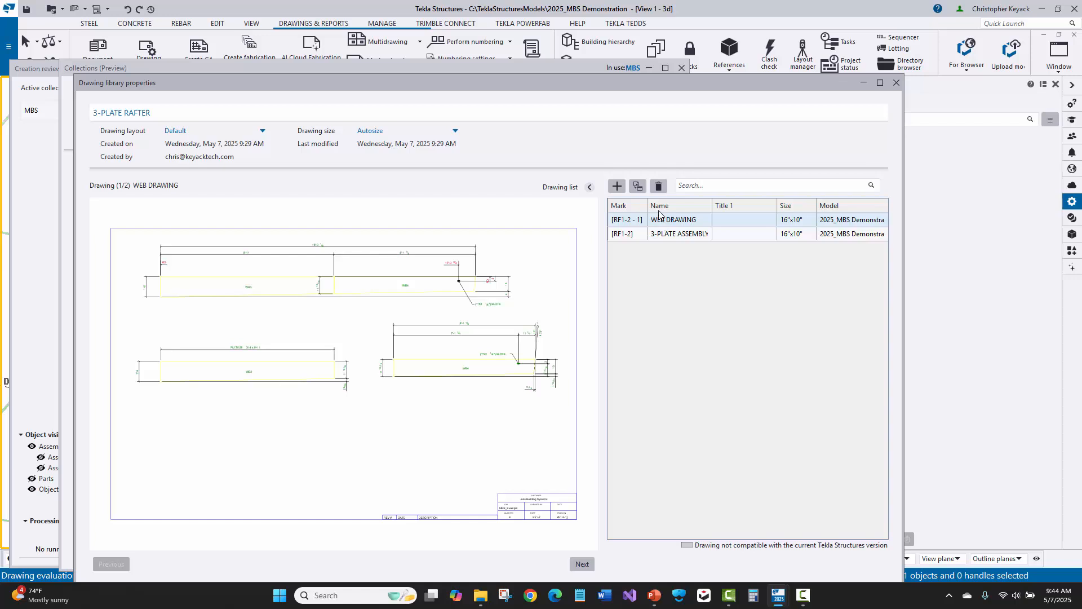
Step: Move the WEB DRAWING entry from the 3-PLATE RAFTER library to the WEB DRAWING library, and close the library properties
right_click(656, 221)
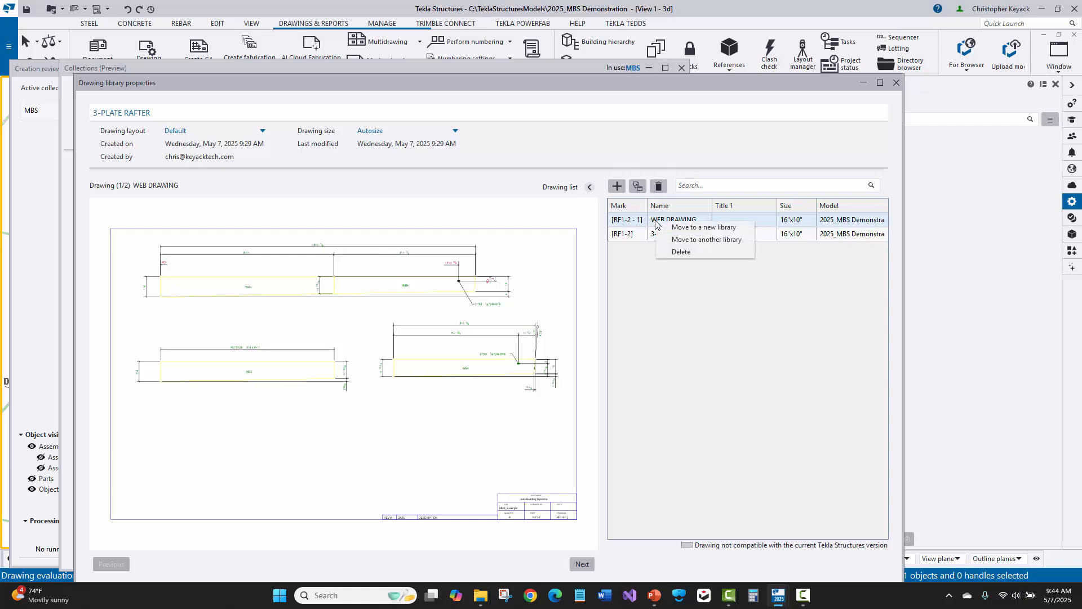
left_click(674, 243)
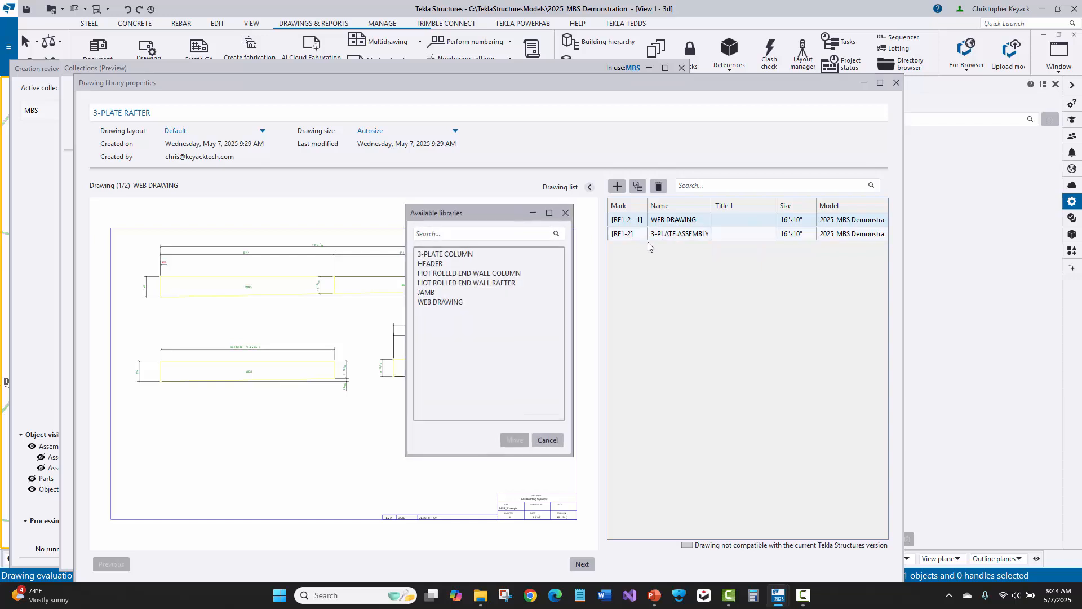
left_click(427, 302)
left_click(516, 439)
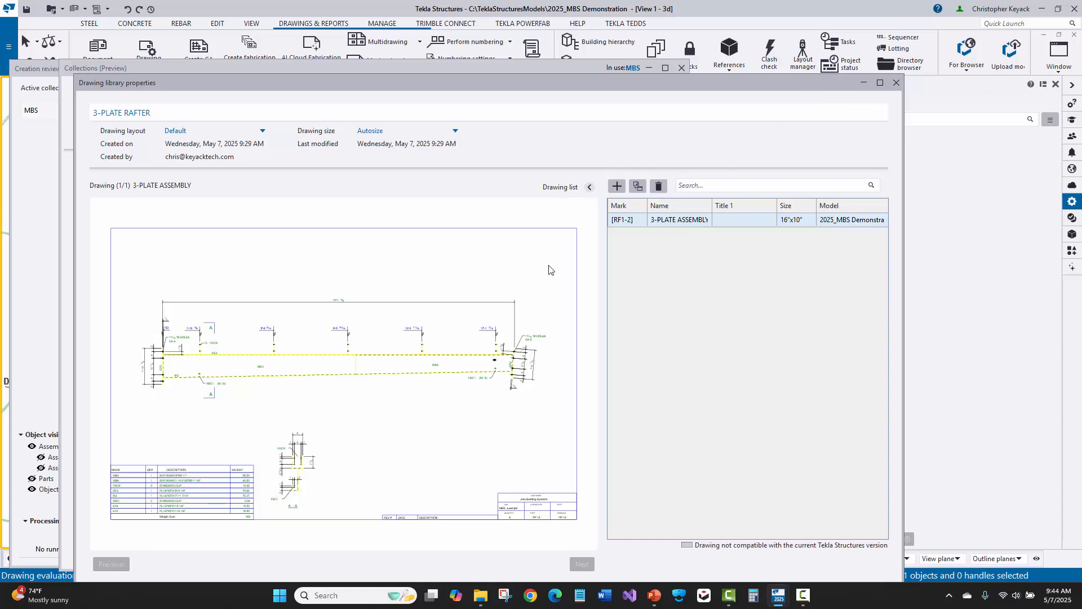
left_click(896, 83)
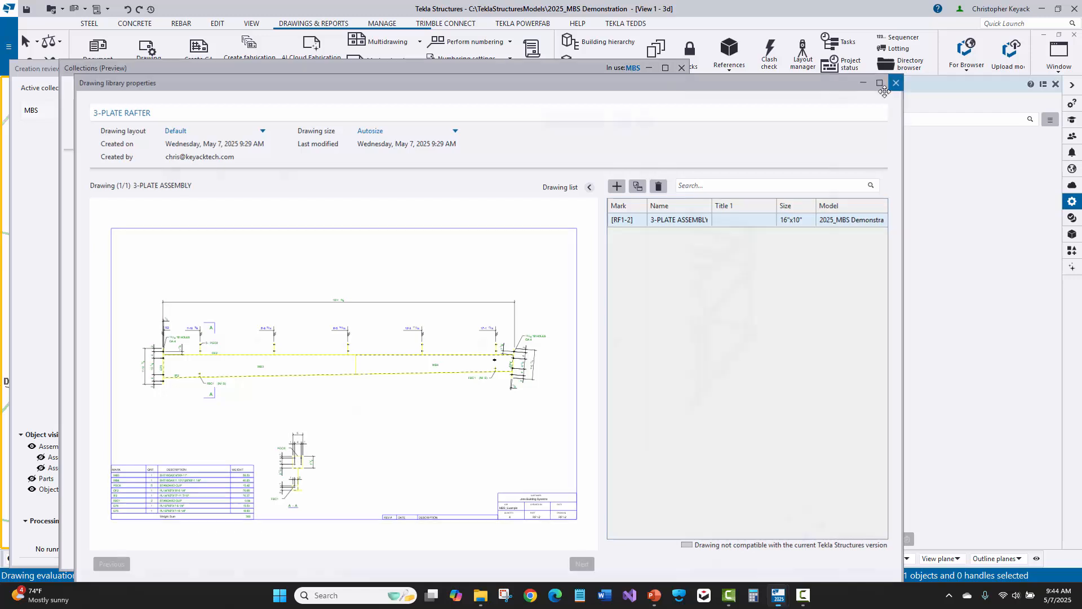
Step: Check the WEB DRAWING and 3-PLATE RAFTER libraries in the collection, and close the collections and creation review windows
scroll(420, 416, "down", 1)
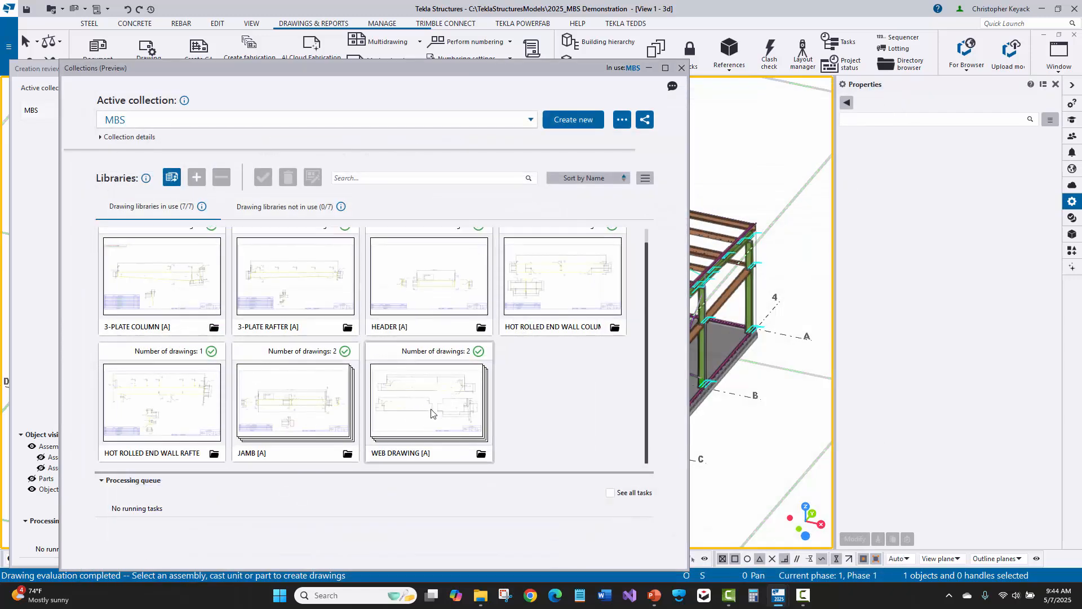
left_click(443, 401)
scroll(449, 415, "up", 1)
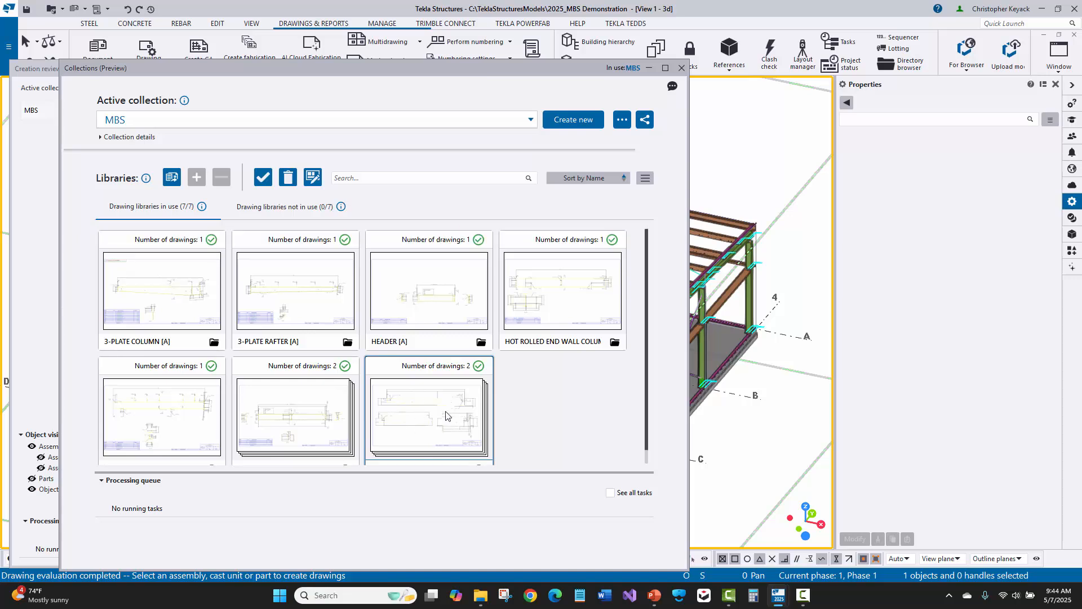
left_click(681, 67)
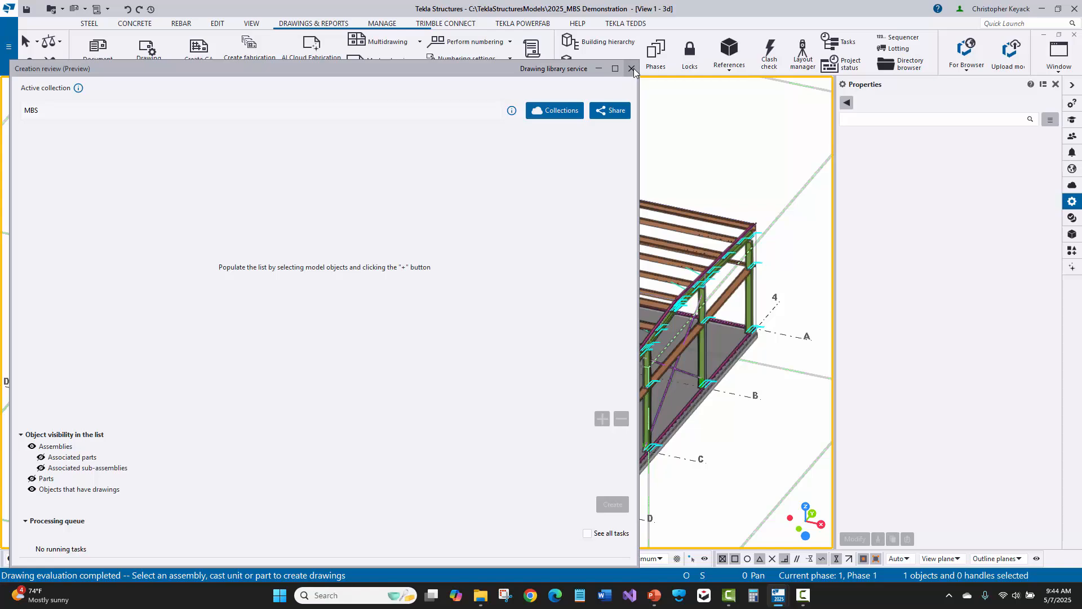
left_click(631, 69)
middle_click_drag(304, 188, 338, 190)
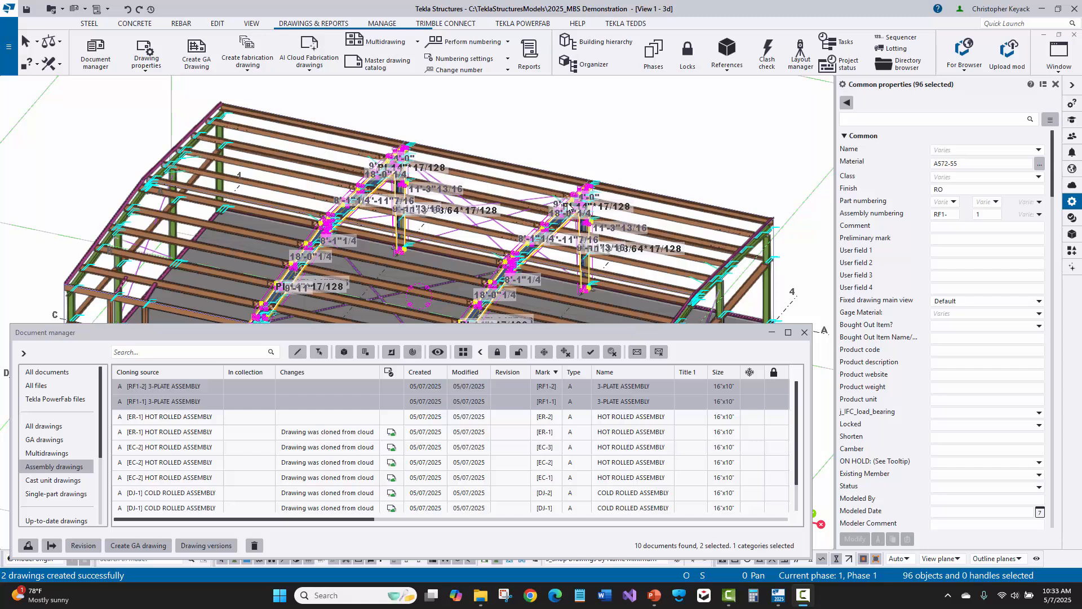
Step: Delete the RF1-1 and RF1-2 assembly drawings and recreate them from the 3-PLATE COLUMN and 3-PLATE RAFTER cloud libraries
right_click(540, 389)
left_click(564, 379)
left_click(509, 326)
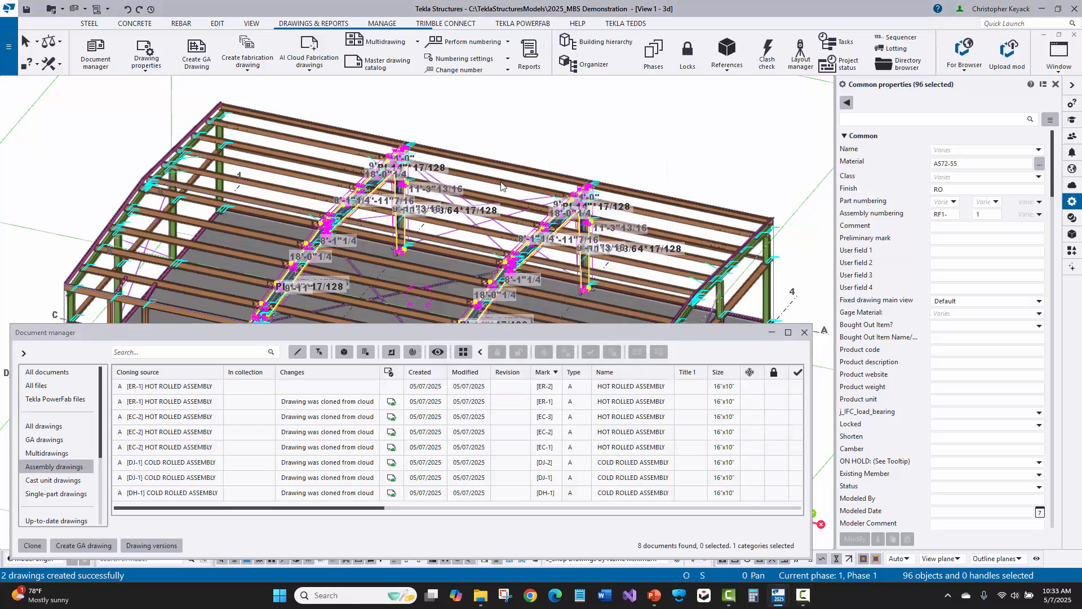
left_click(305, 44)
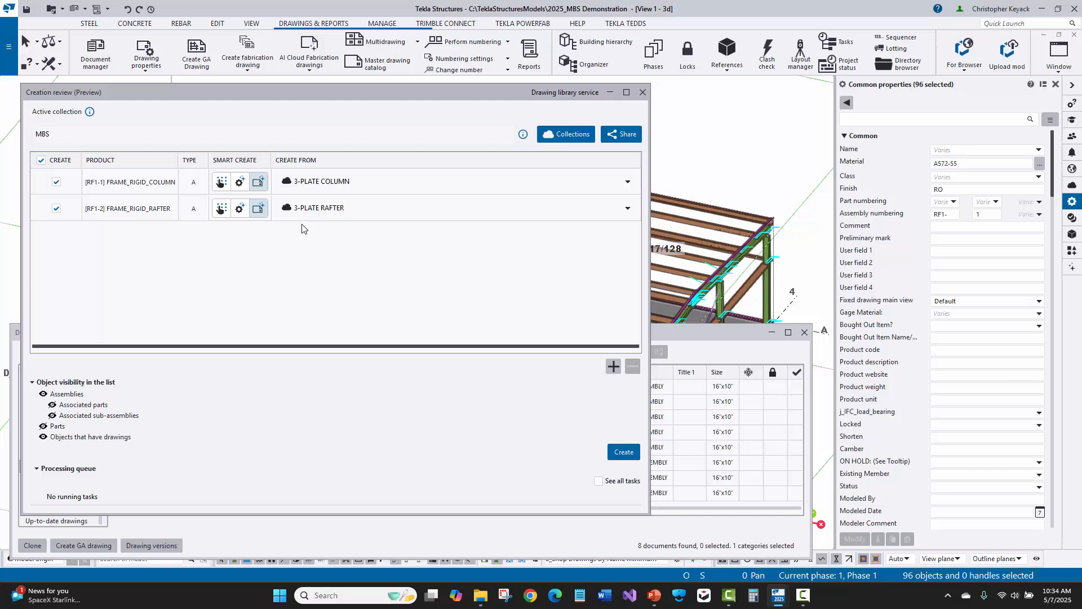
left_click(624, 452)
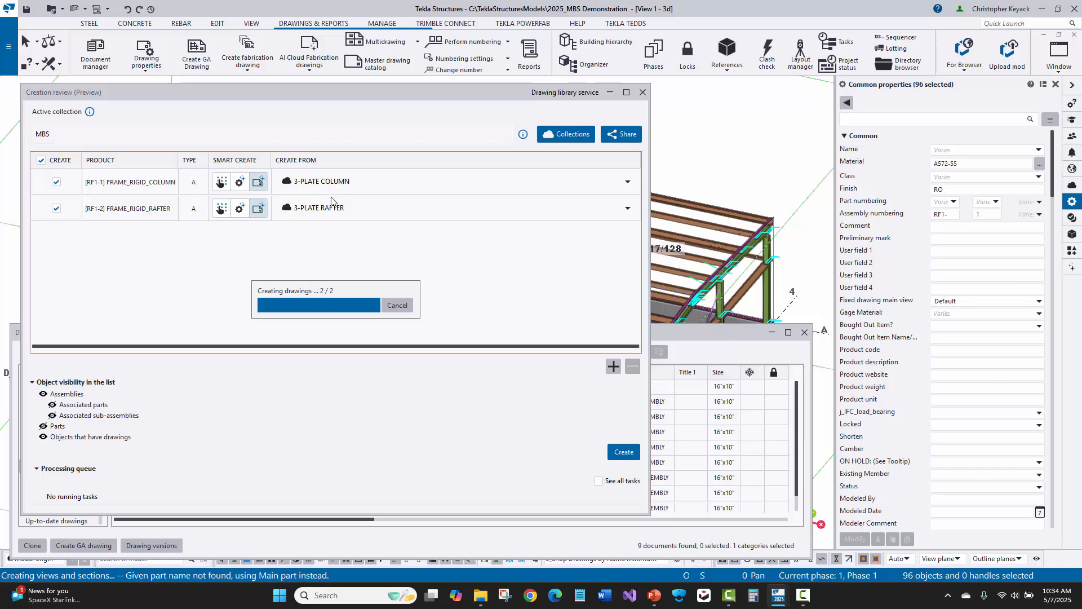
Step: Open the new RF1-1 column drawing and minimize the creation review and document manager windows
left_click(707, 333)
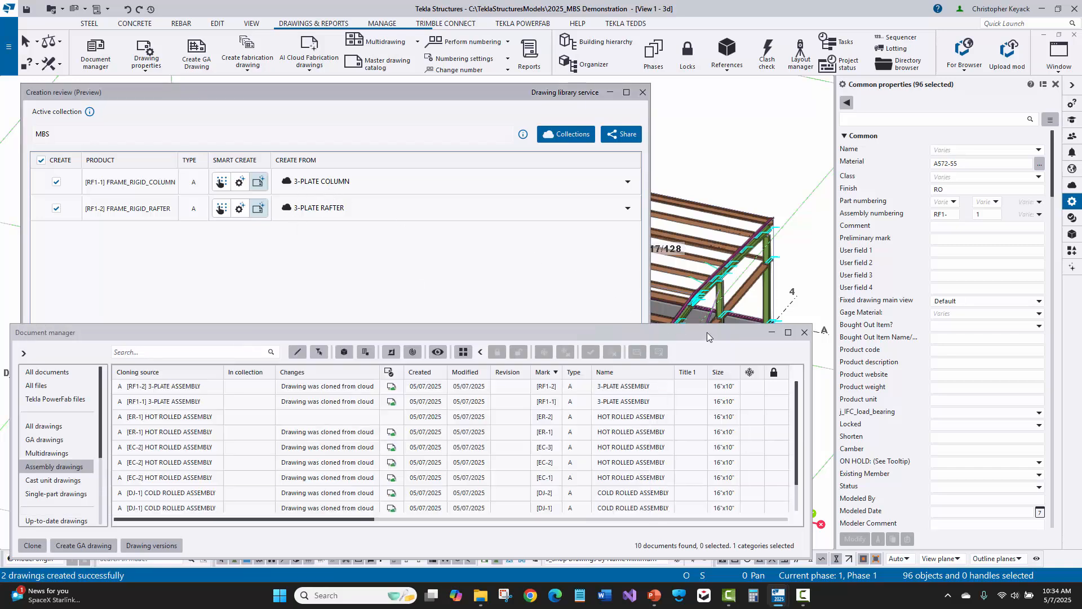
double_click(578, 403)
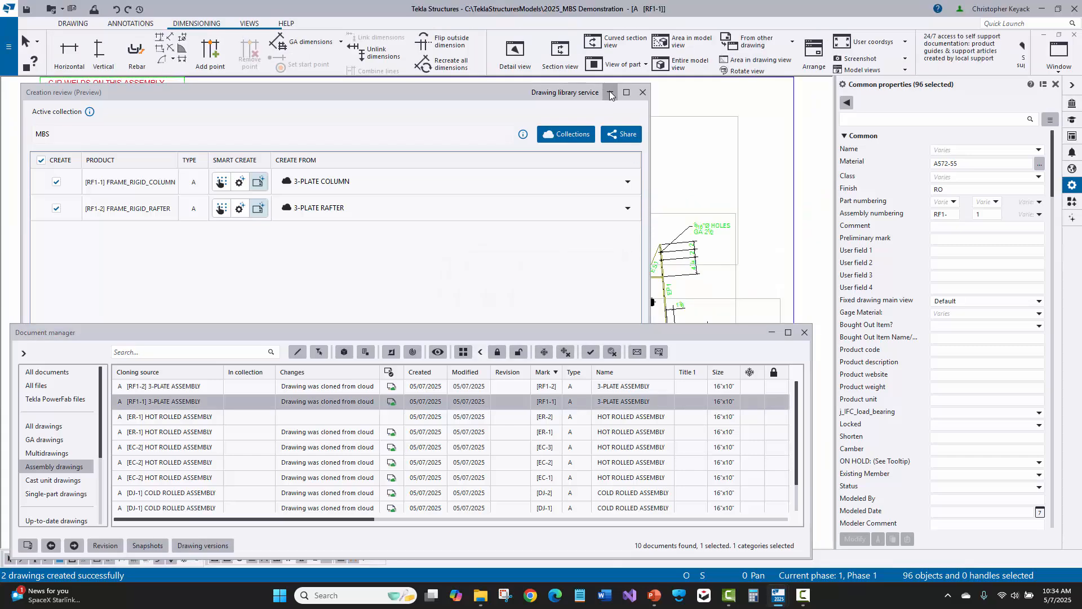
left_click(610, 92)
left_click(772, 333)
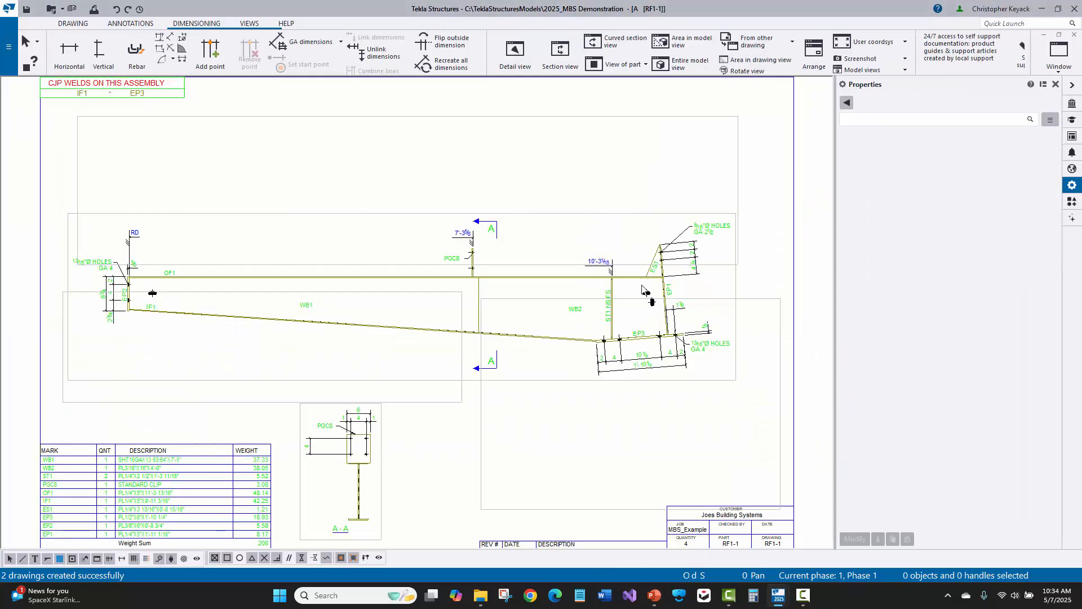
Step: Examine the RF1-1 sheet layout, including the main column view, section A-A and the surrounding view frames
scroll(642, 290, "up", 2)
scroll(648, 305, "down", 3)
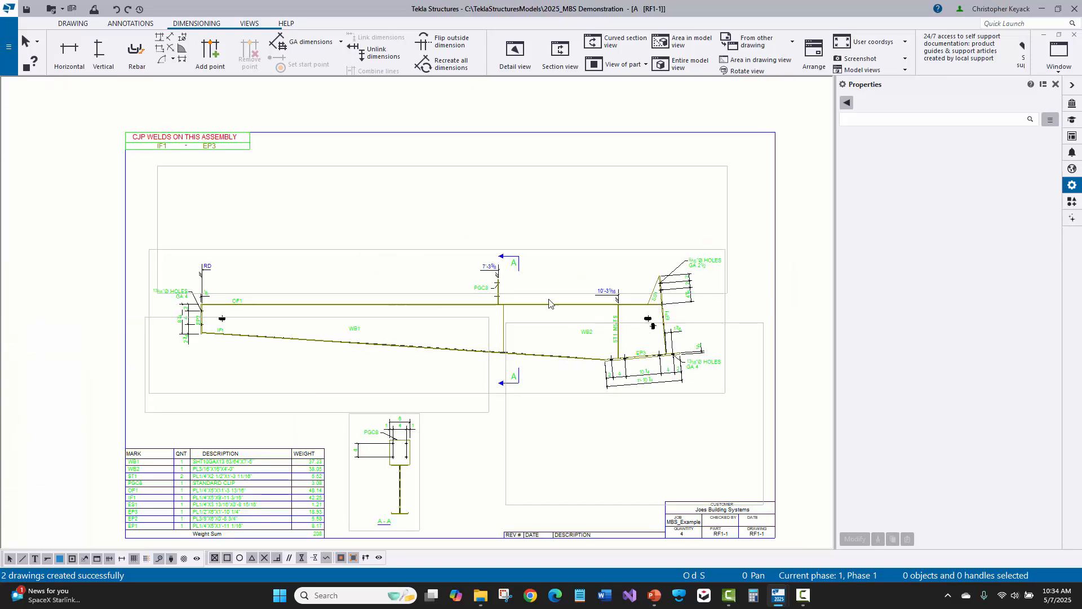
scroll(527, 406, "up", 1)
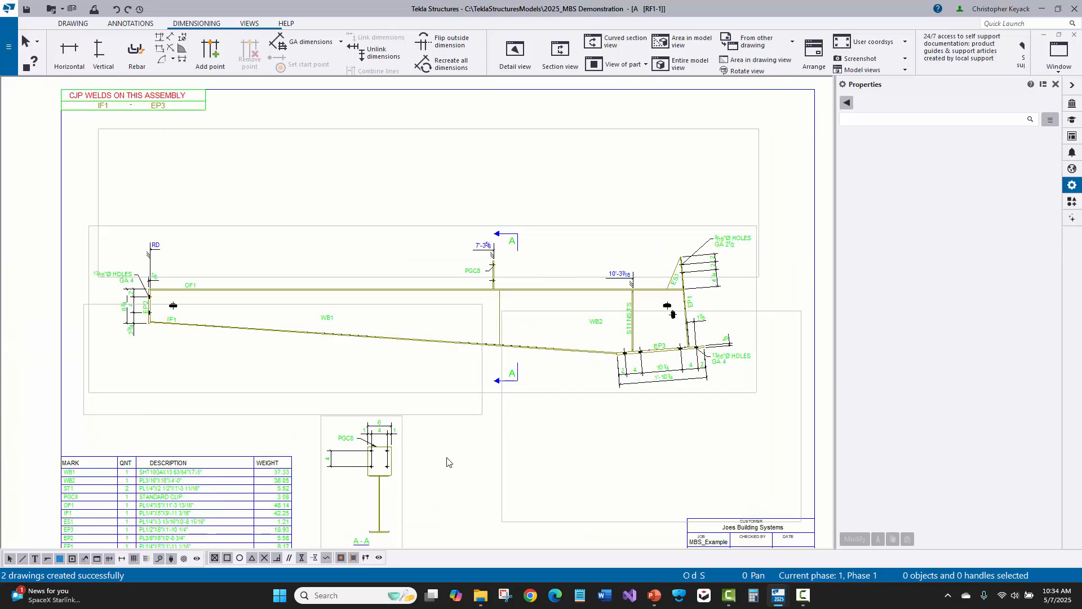
left_click(675, 145)
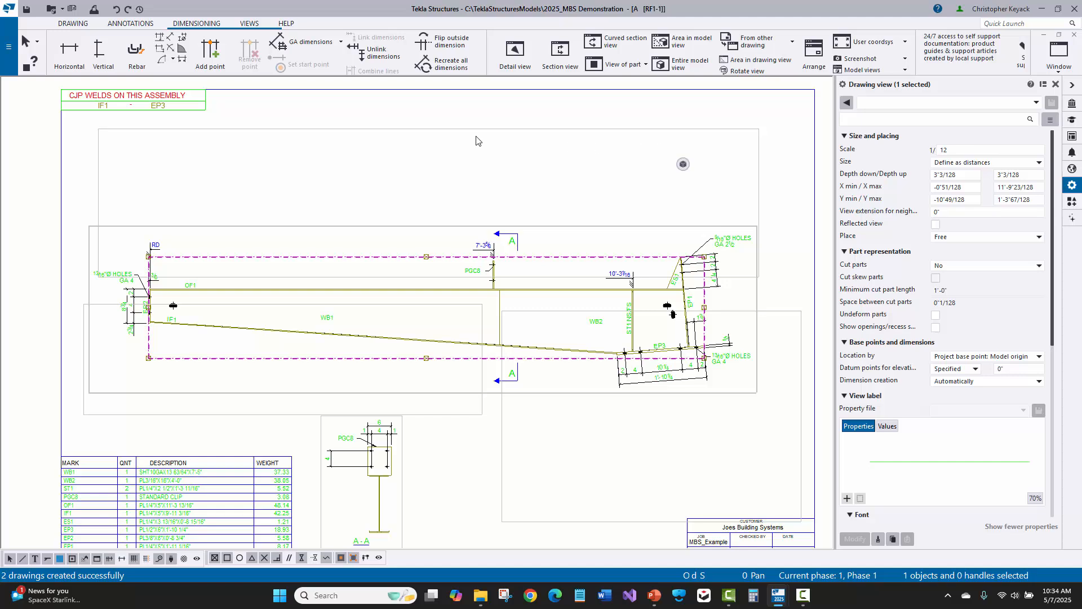
scroll(100, 153, "down", 2)
left_click(116, 201)
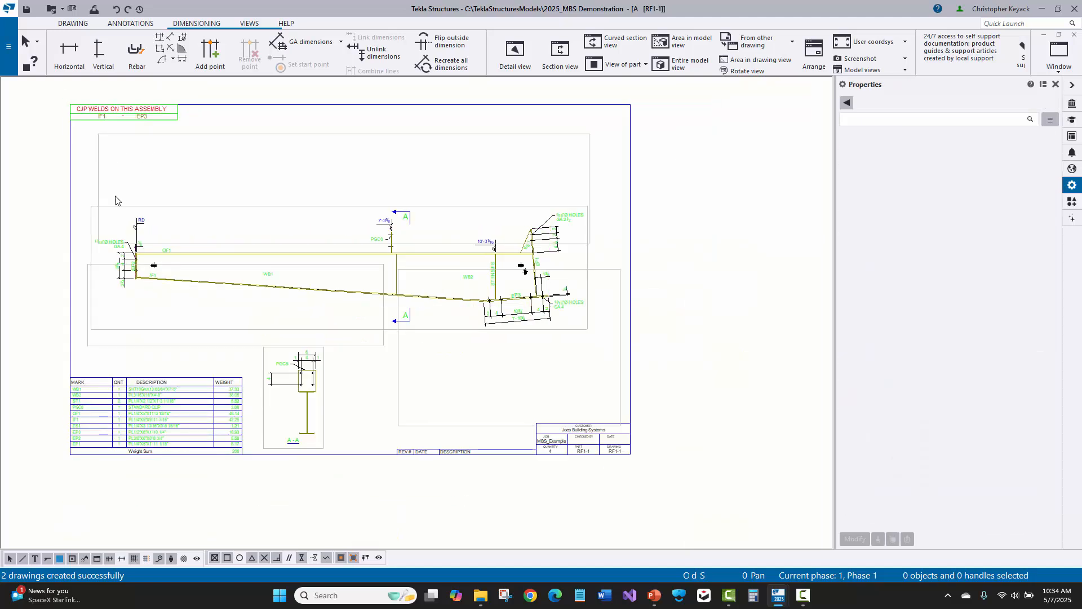
scroll(116, 197, "up", 1)
middle_click_drag(642, 356, 670, 372)
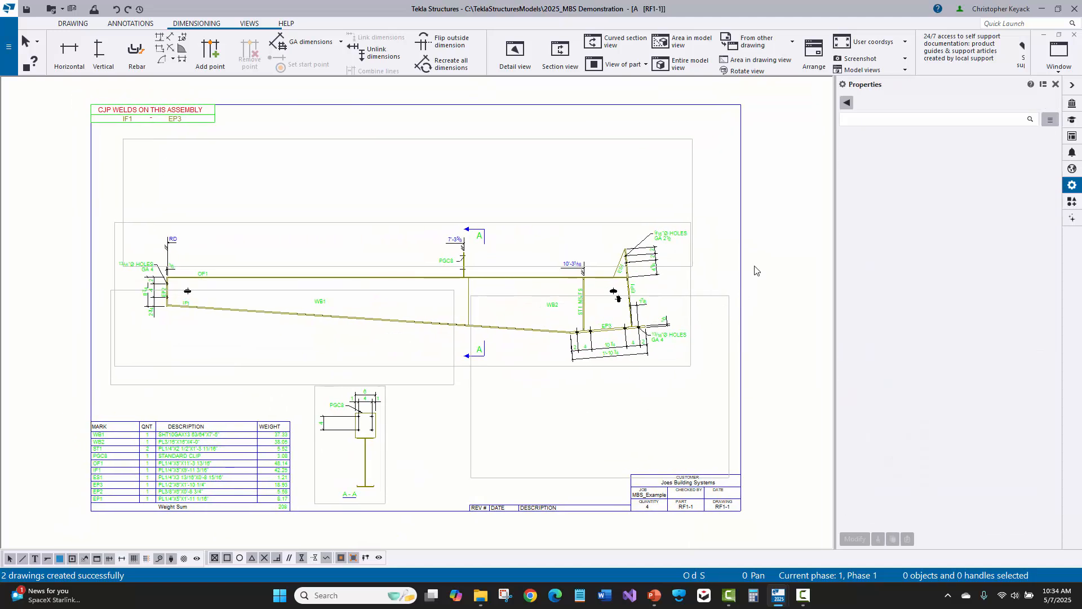
left_click(691, 280)
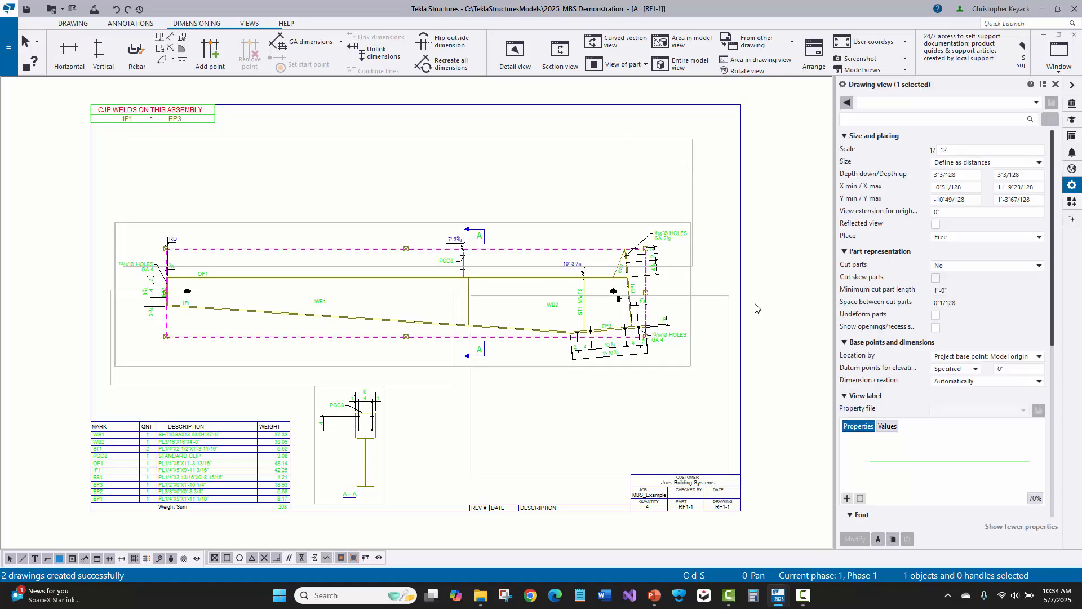
left_click_drag(725, 259, 714, 338)
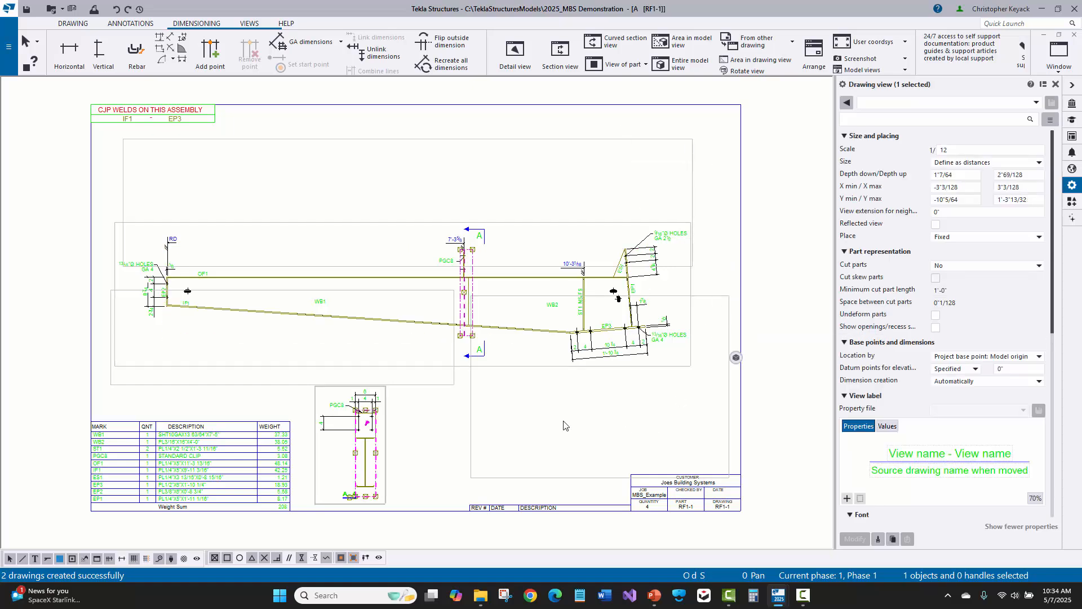
left_click(457, 435)
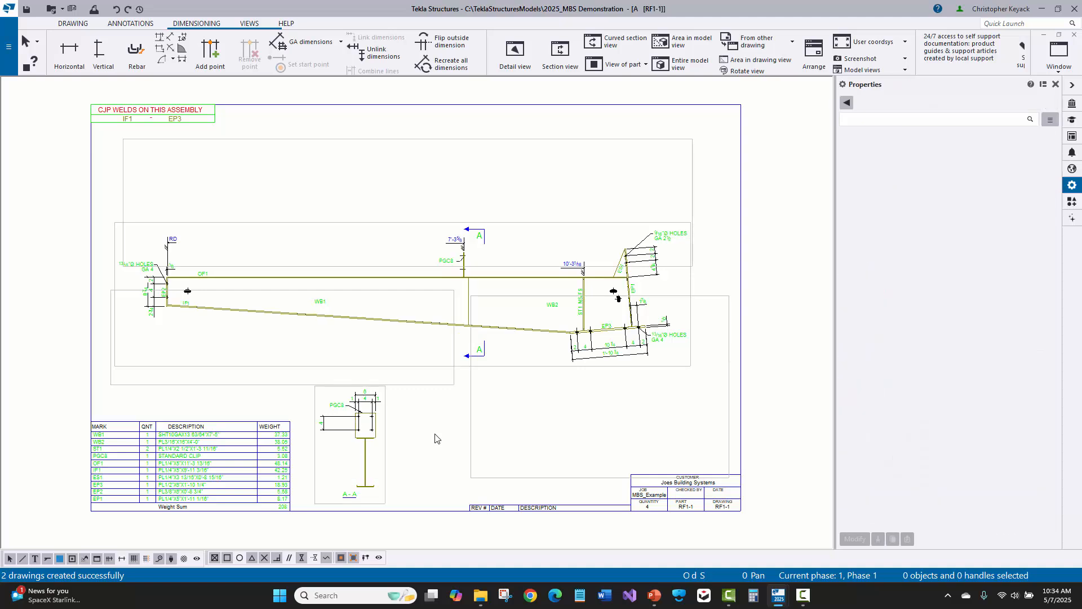
middle_click_drag(437, 424, 480, 410)
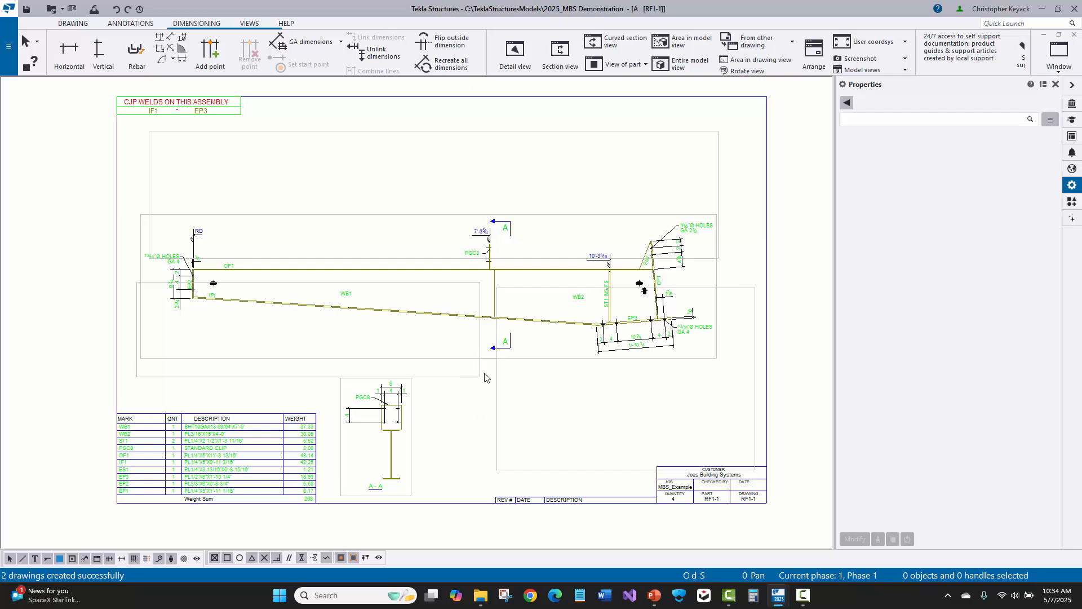
left_click_drag(506, 370, 402, 399)
left_click(496, 438)
Step: Examine the dimensions, hole marks and part marks around the EP1 and EP3 end plates and the ST1 stiffener
scroll(801, 319, "up", 3)
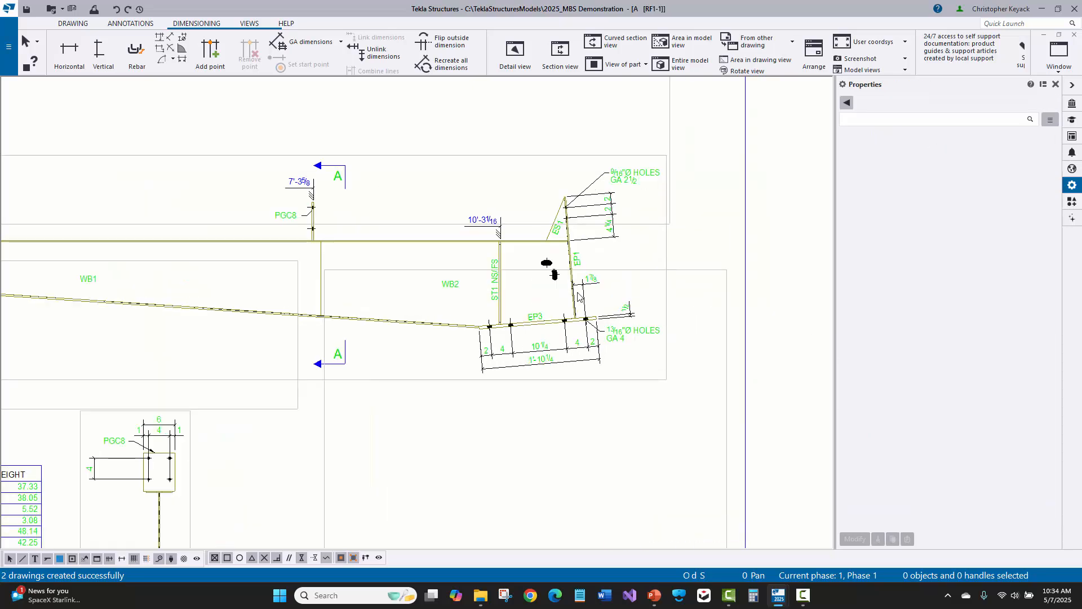
scroll(579, 298, "up", 1)
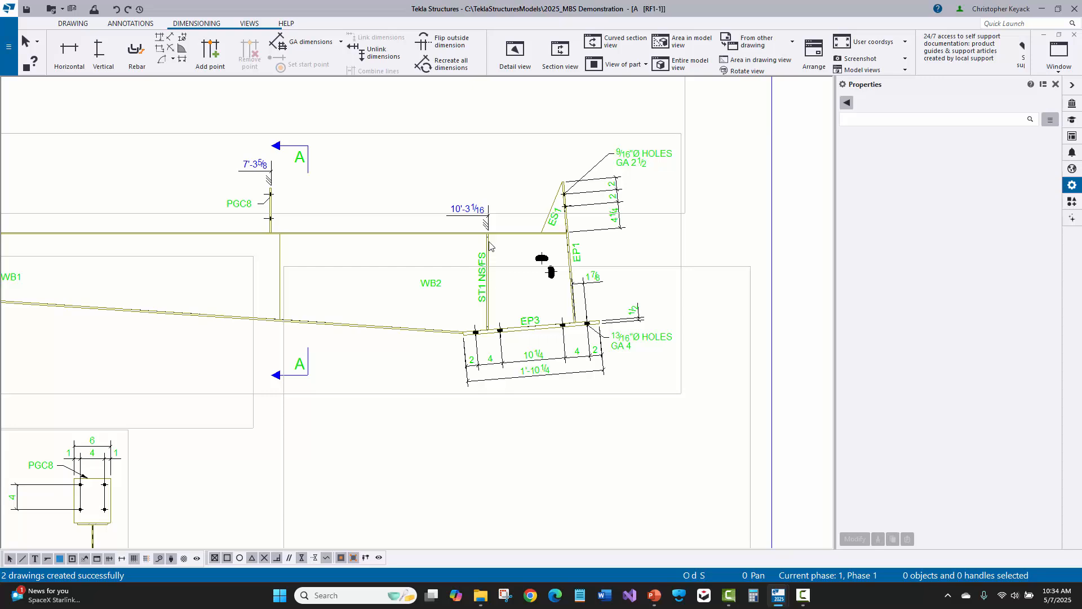
scroll(593, 180, "up", 1)
scroll(612, 214, "up", 1)
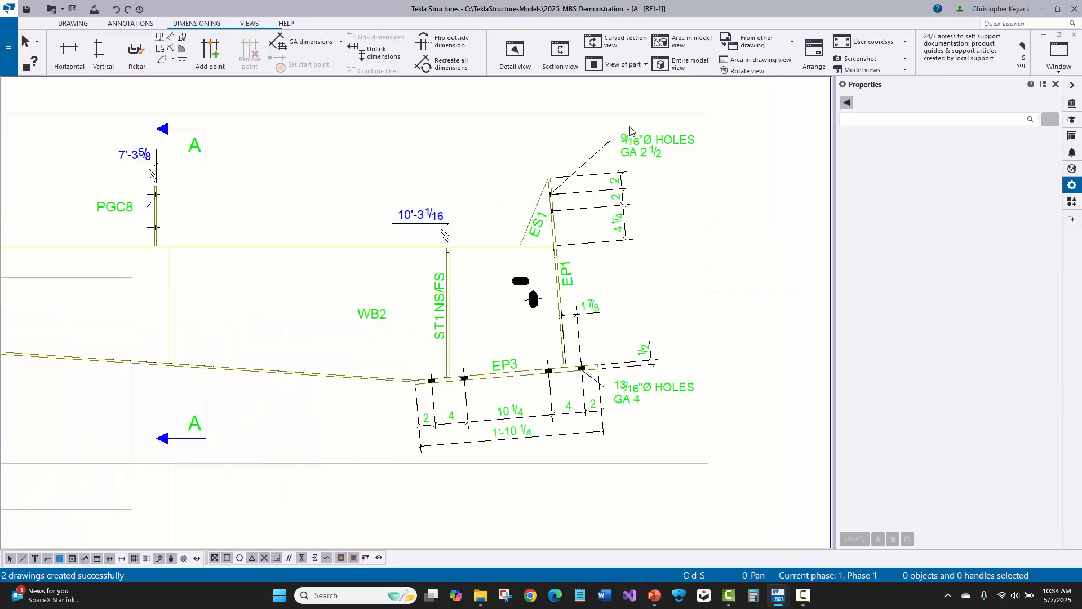
scroll(604, 221, "down", 3)
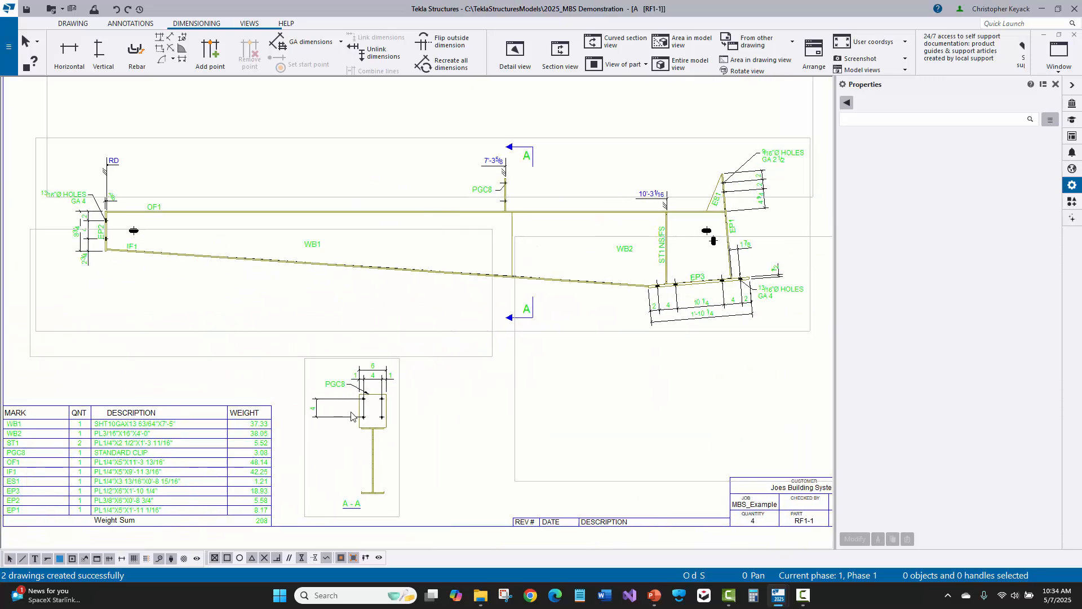
scroll(323, 454, "up", 1)
scroll(321, 448, "down", 2)
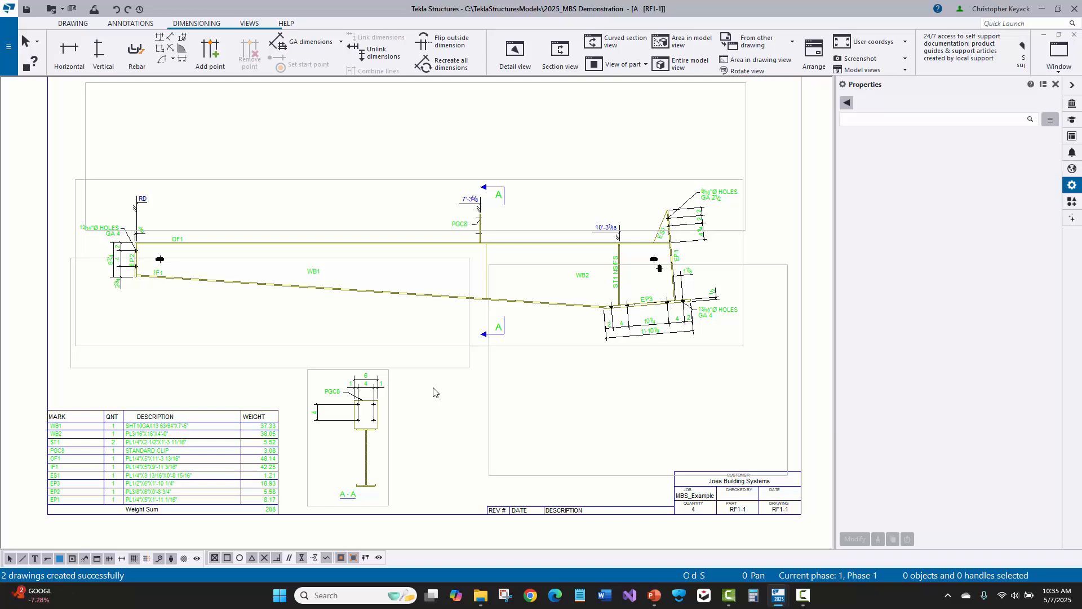
Step: Close the RF1-1 column drawing and keep its changes
middle_click_drag(459, 315, 469, 343)
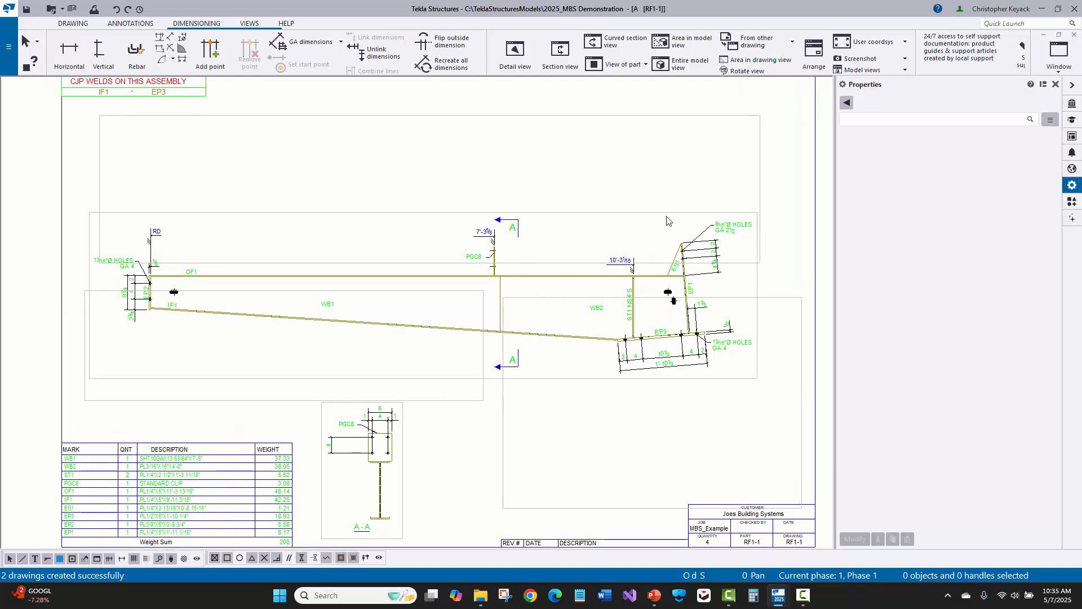
left_click(666, 164)
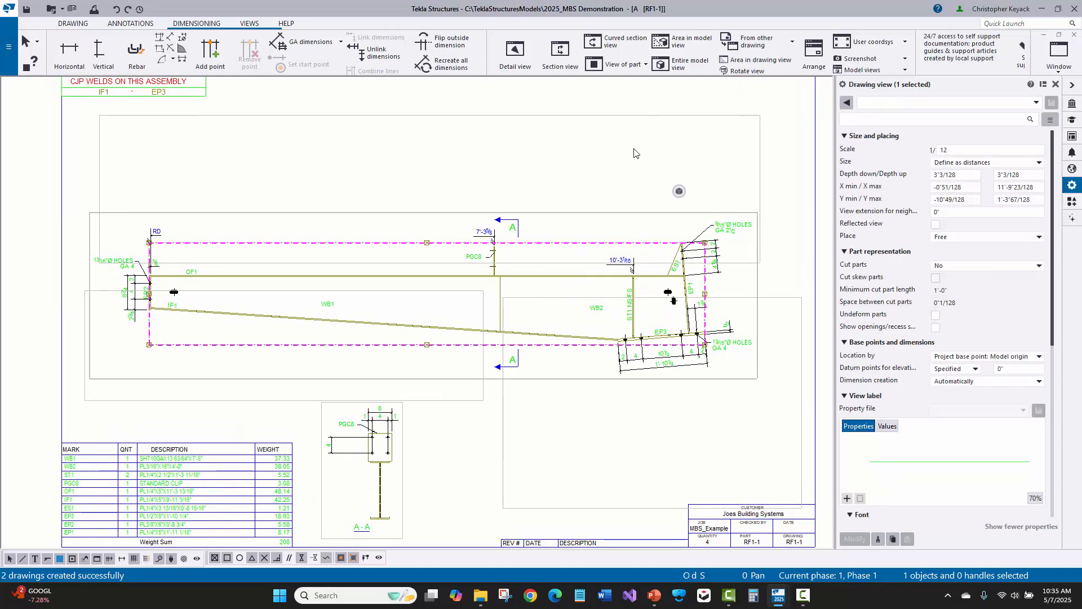
scroll(637, 149, "down", 1)
left_click(1075, 35)
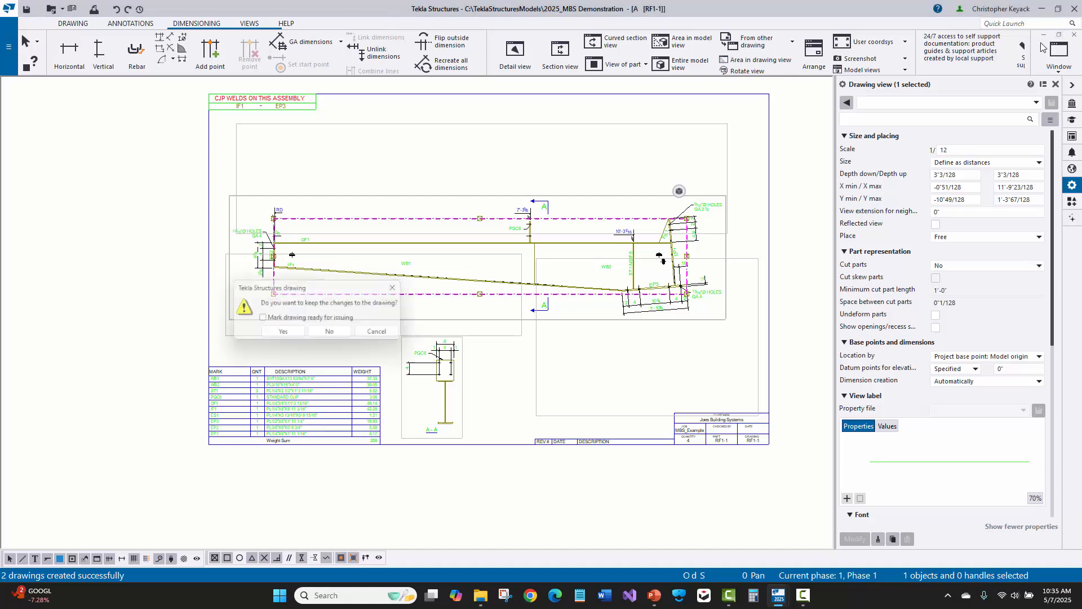
left_click(287, 336)
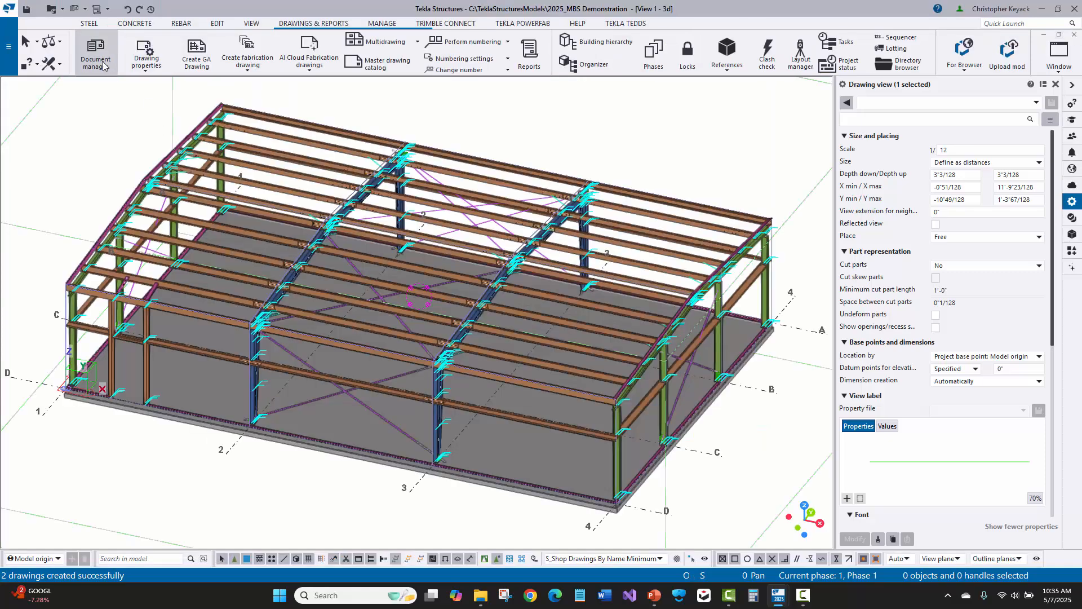
Step: Select the model objects belonging to the RF1-1 and RF1-2 assembly drawings through the document manager
left_click(96, 53)
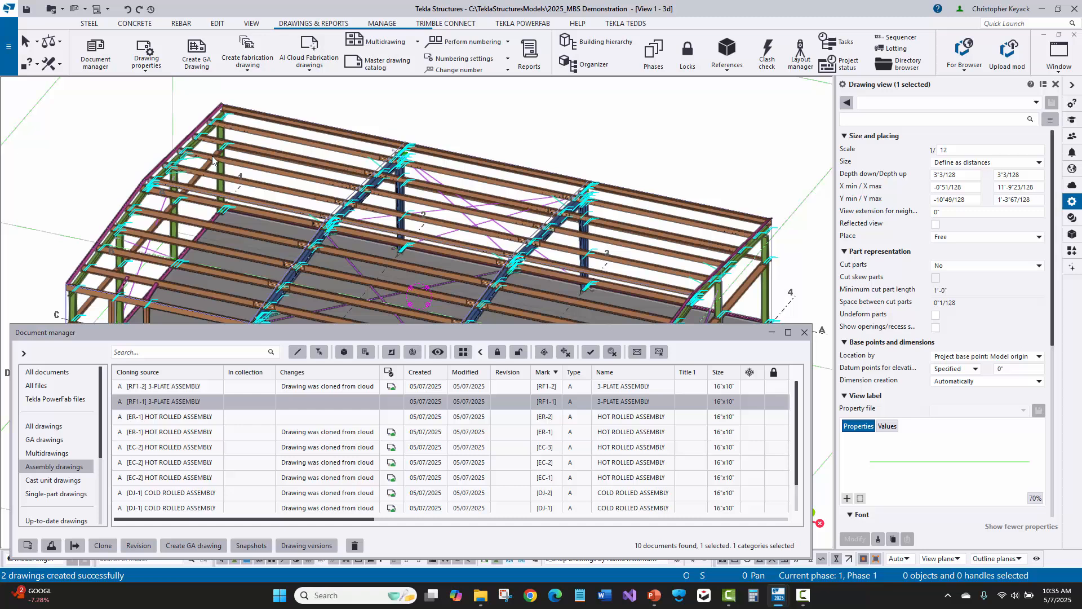
left_click(482, 389, "ctrl")
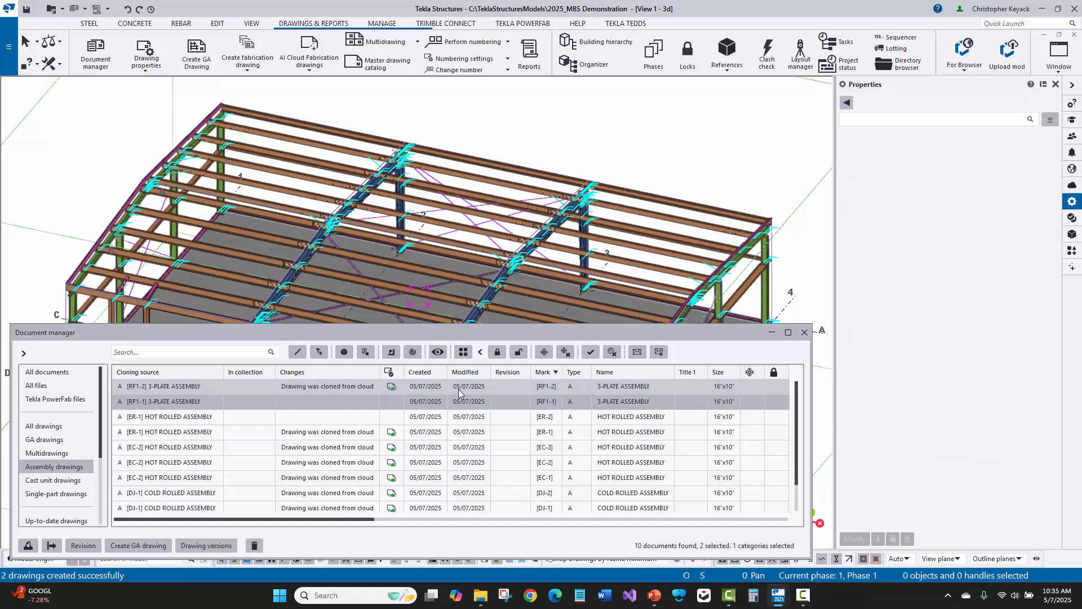
left_click(343, 353)
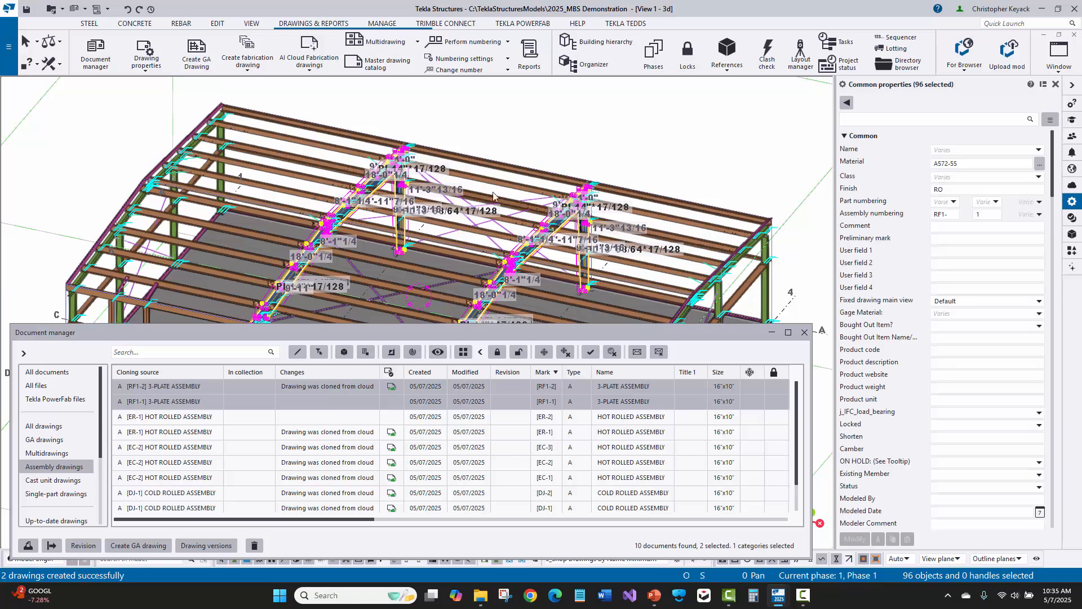
Step: Evaluate the selected frame assemblies for AI cloud fabrication drawings and check the drawing libraries offered for the RF1-1 column
left_click(308, 52)
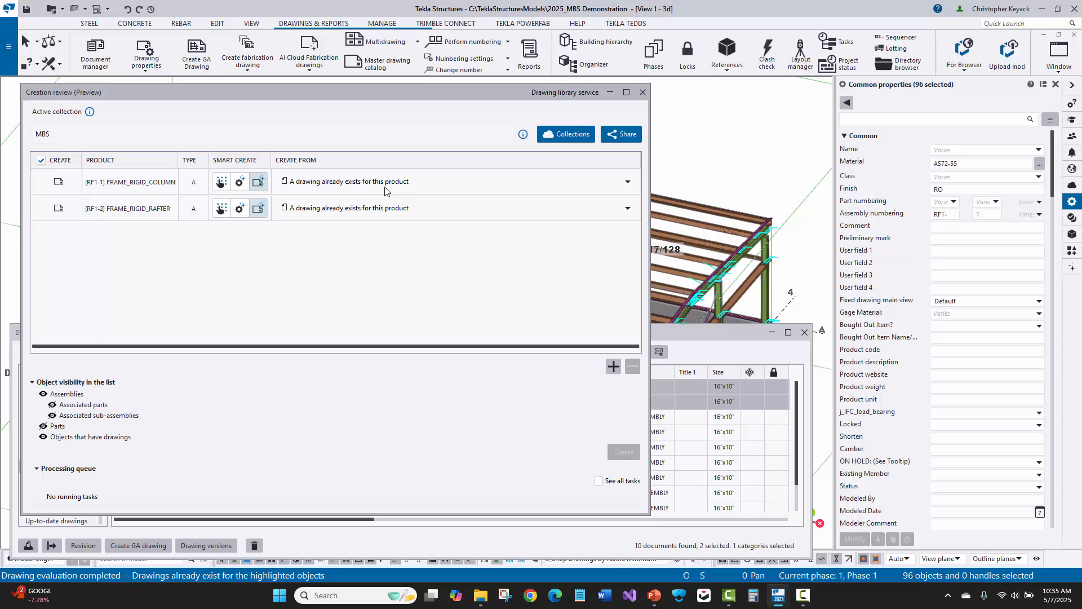
left_click(434, 182)
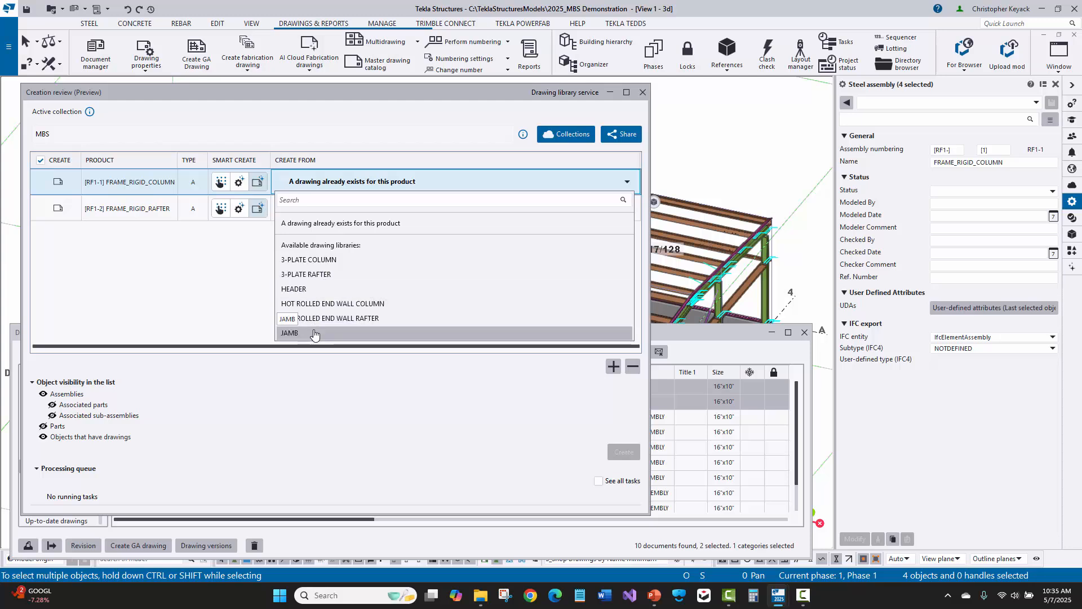
left_click(326, 201)
left_click(248, 270)
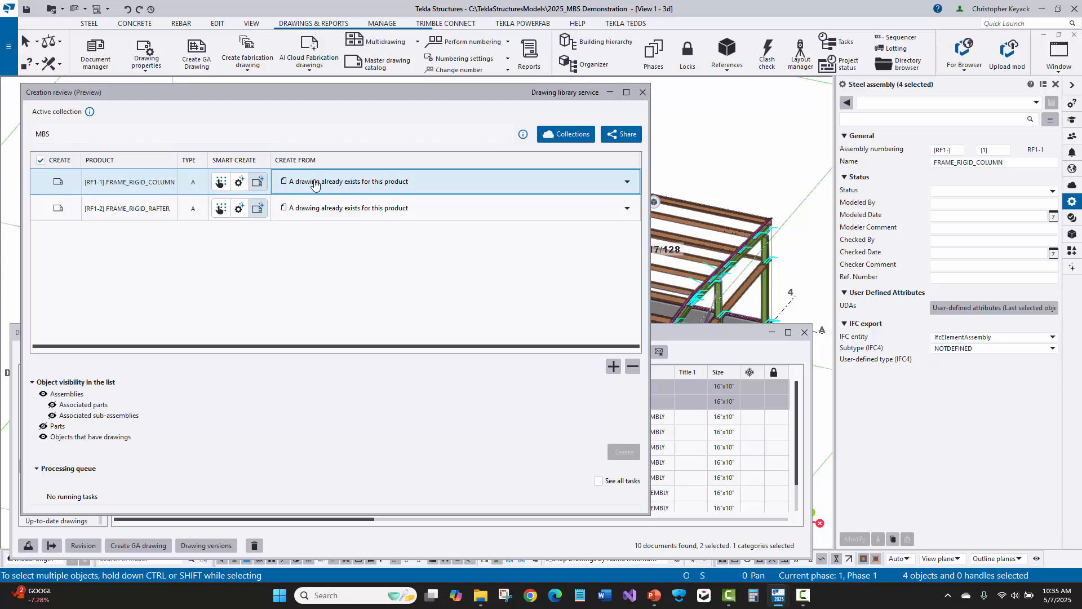
Step: Load the BOM-3-Plate_Assembly_Web settings in the assembly drawing properties and examine their titles and sheet number
left_click(145, 52)
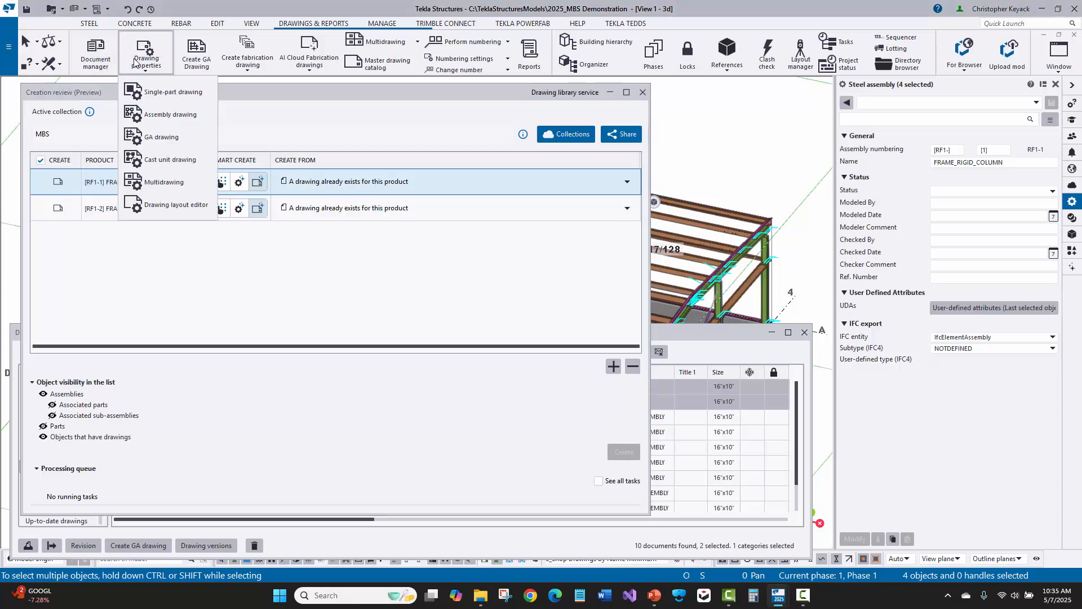
left_click(157, 115)
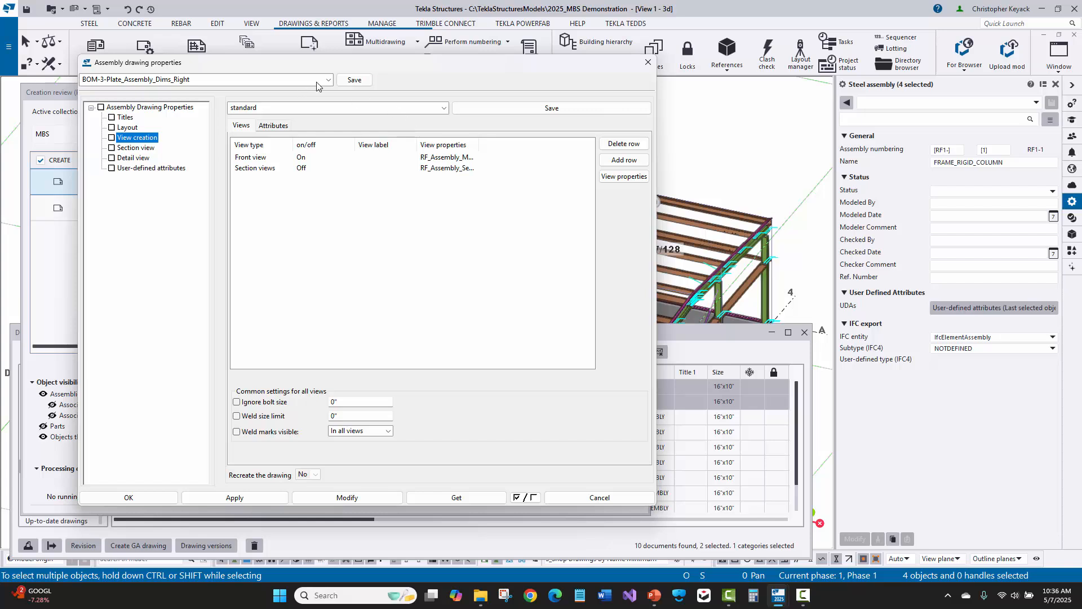
left_click(330, 81)
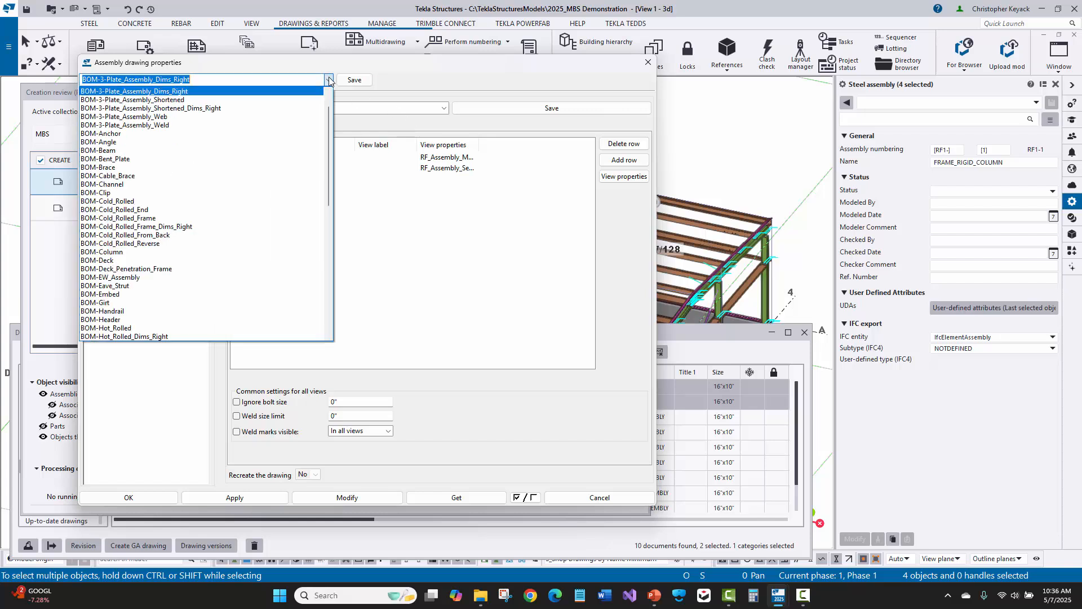
left_click(132, 117)
left_click(133, 119)
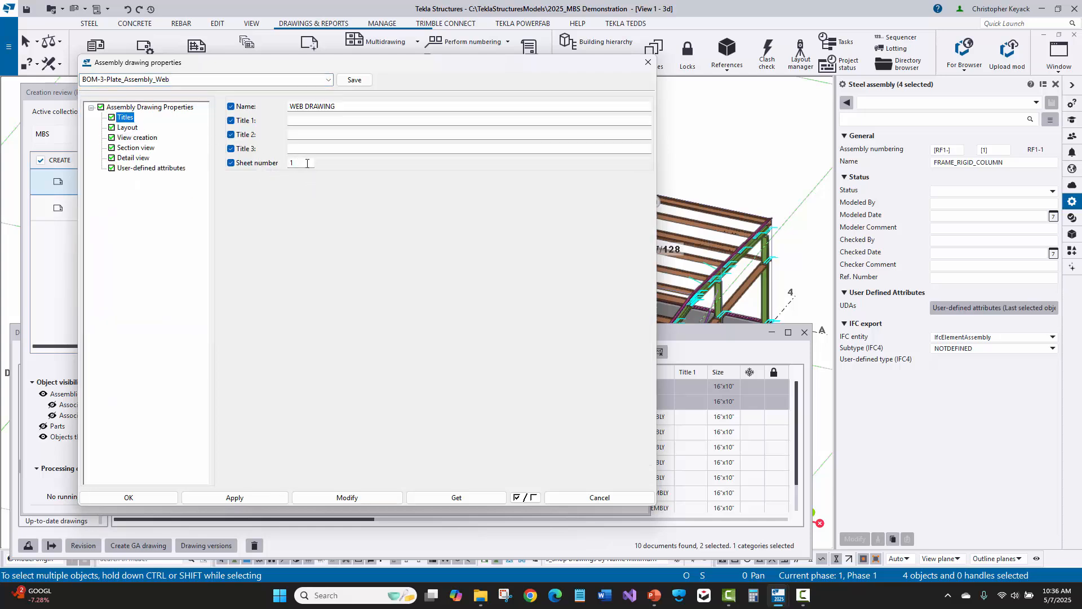
Step: Load the BOM-3-Plate_Assembly settings, check their sheet number, and close the assembly drawing properties
left_click(329, 82)
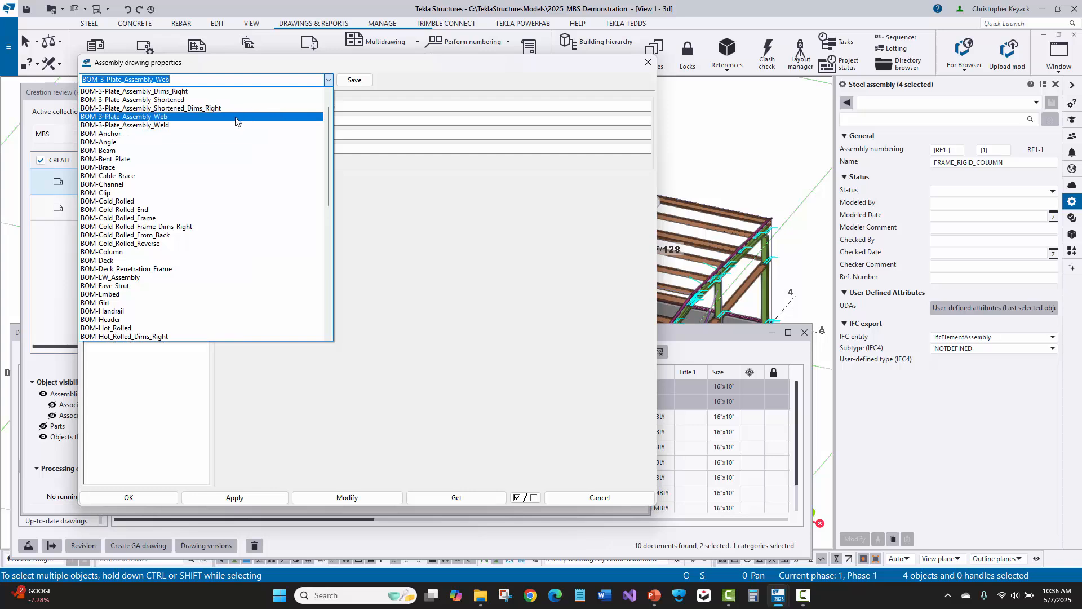
left_click(141, 108)
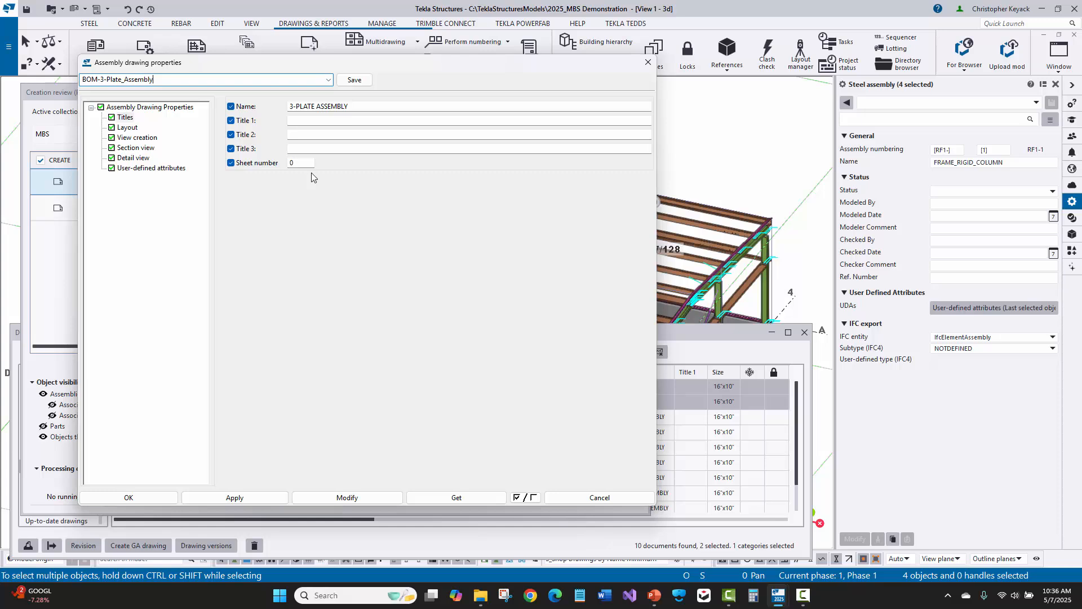
double_click(299, 162)
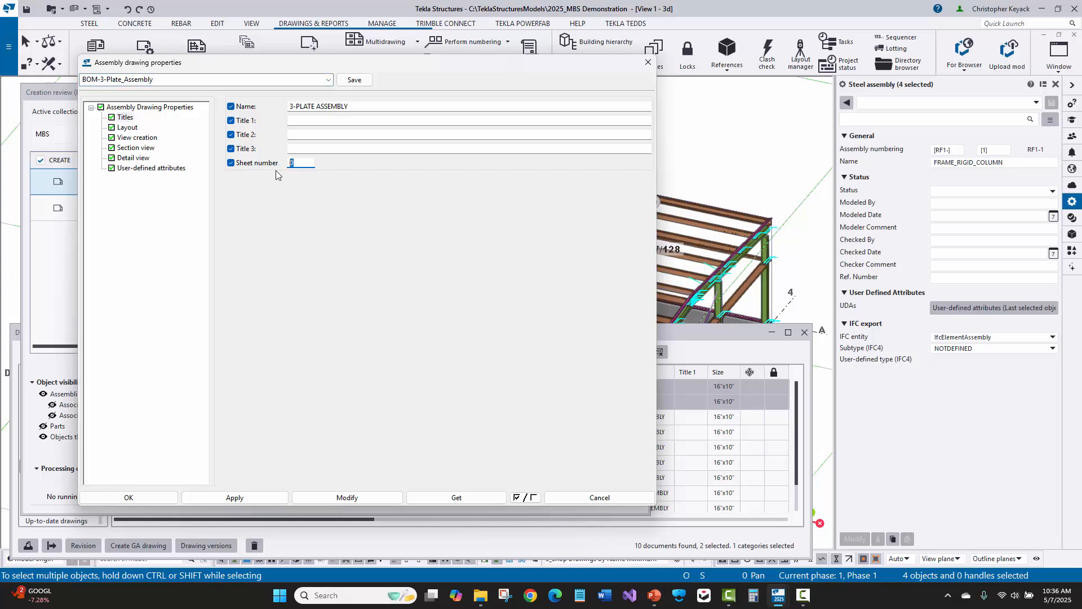
left_click(649, 62)
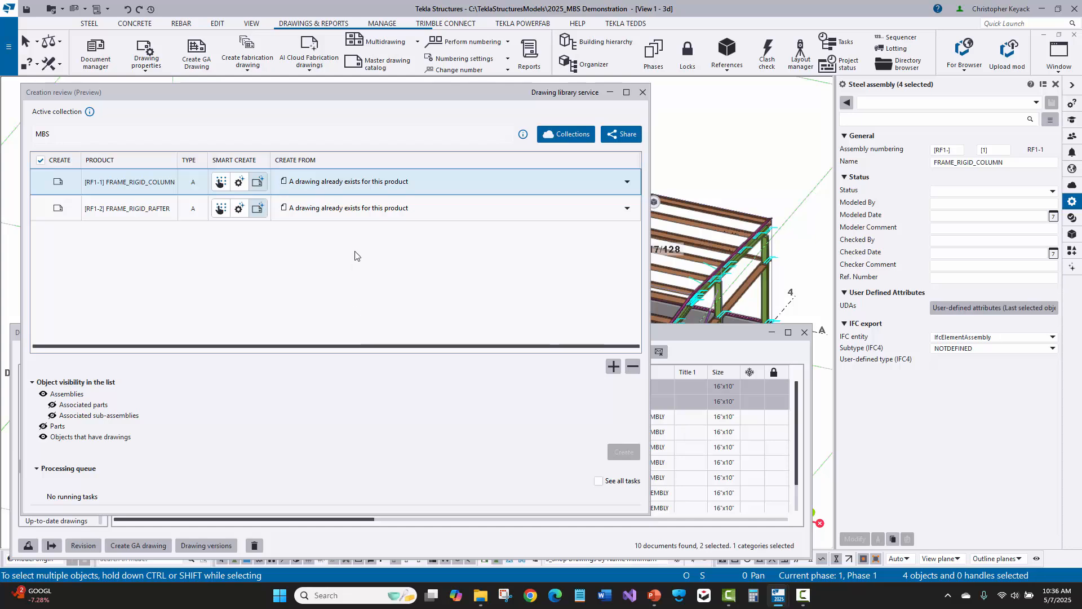
Step: Compare the RF1-1 column's creation source in the cloud review with the standard fabrication drawing review, and close the review
left_click(318, 190)
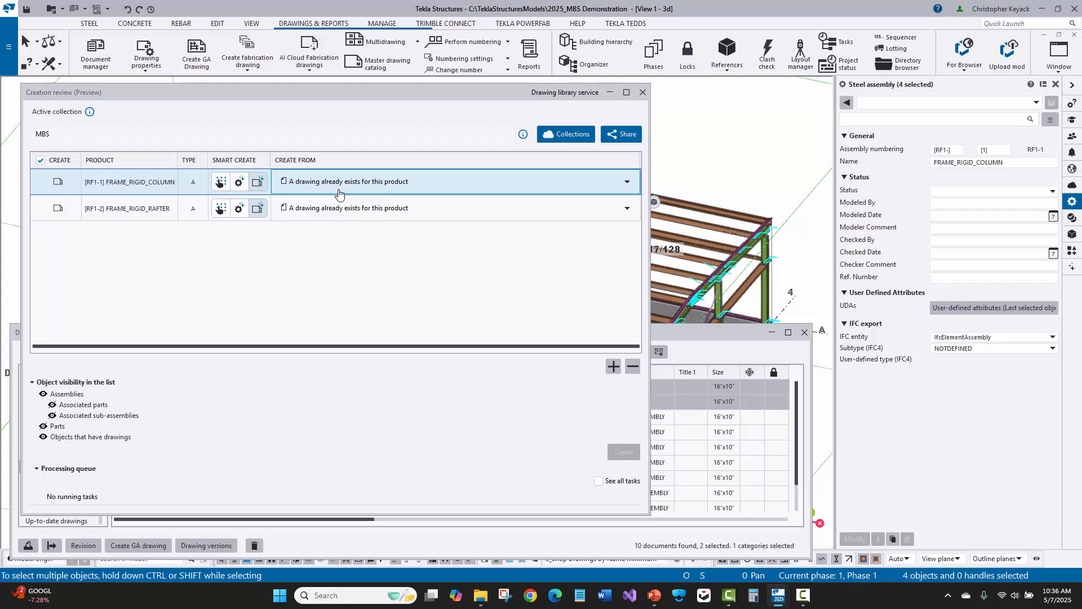
left_click(341, 189)
left_click(346, 183)
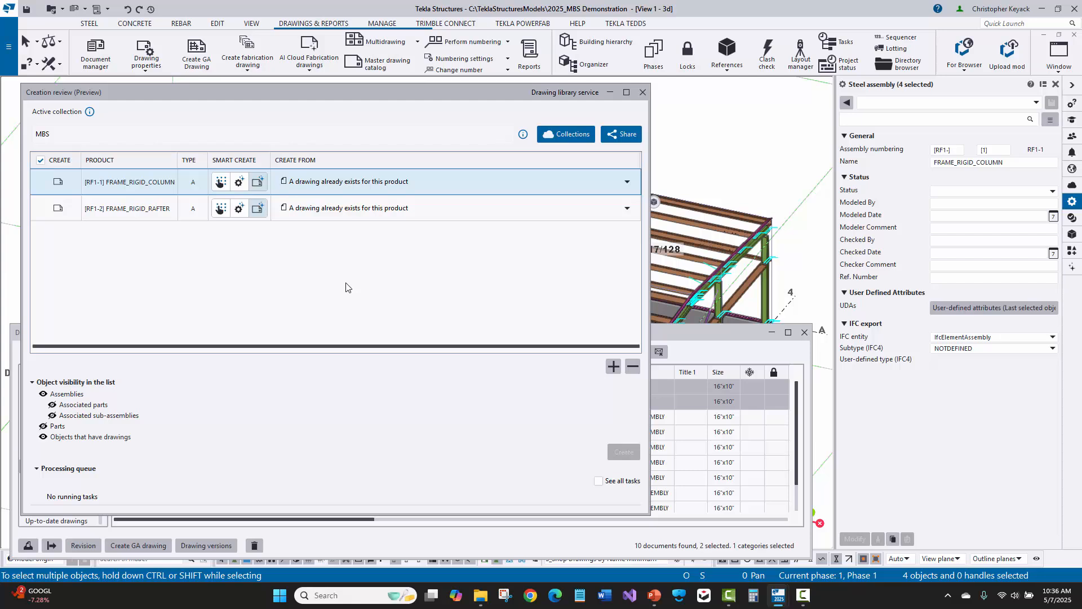
left_click(248, 46)
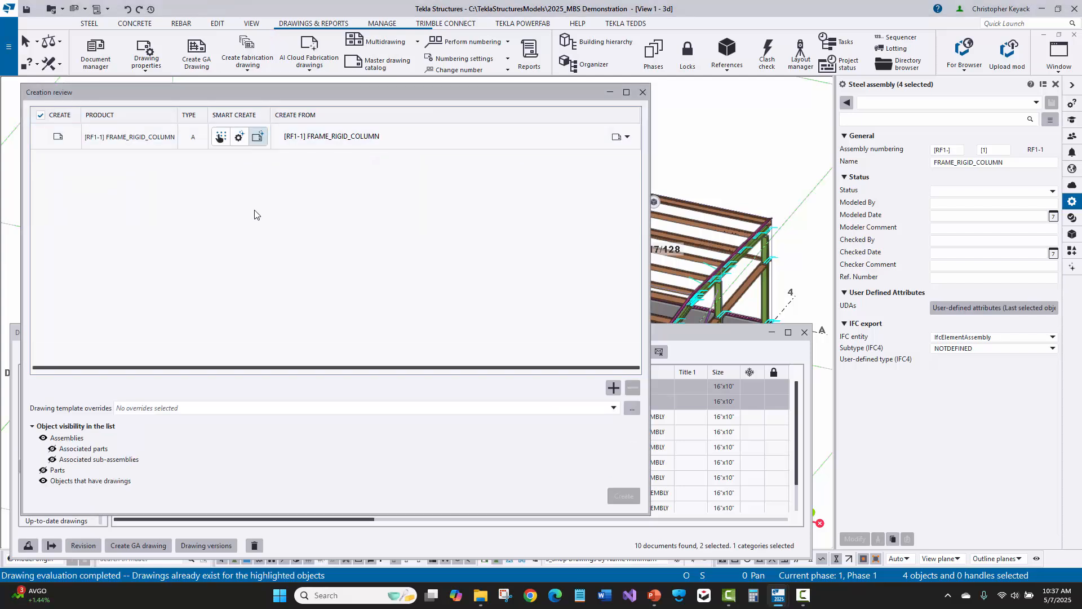
left_click(317, 146)
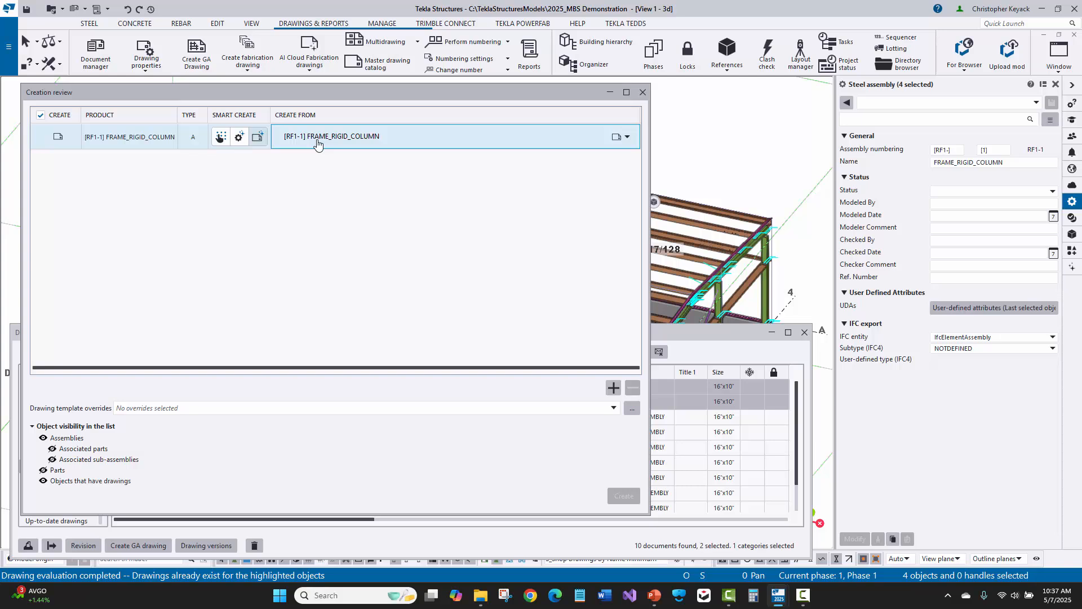
left_click(305, 140)
left_click(305, 140)
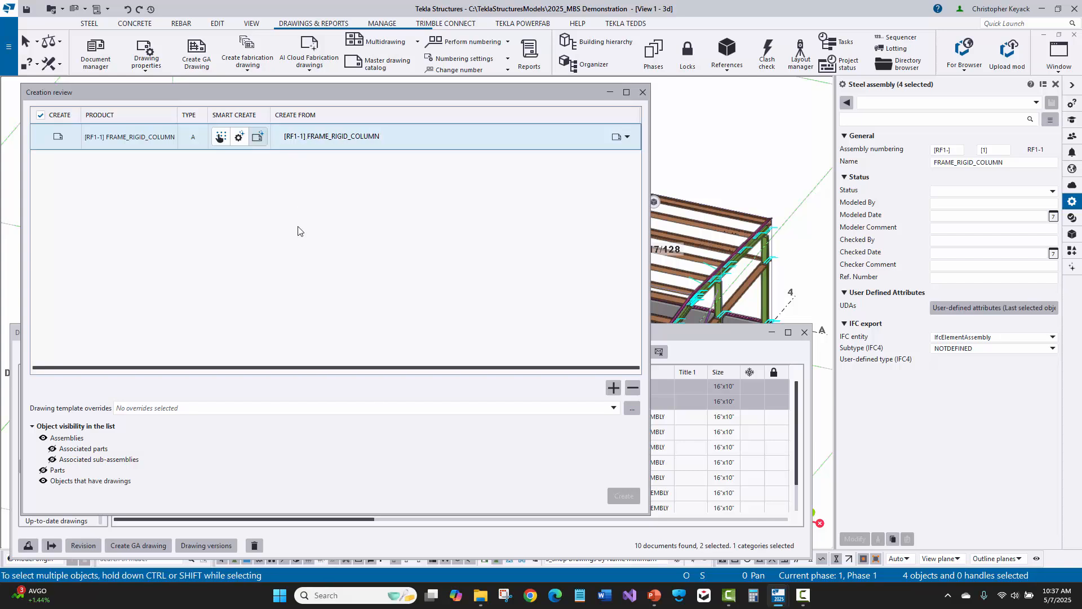
left_click(643, 92)
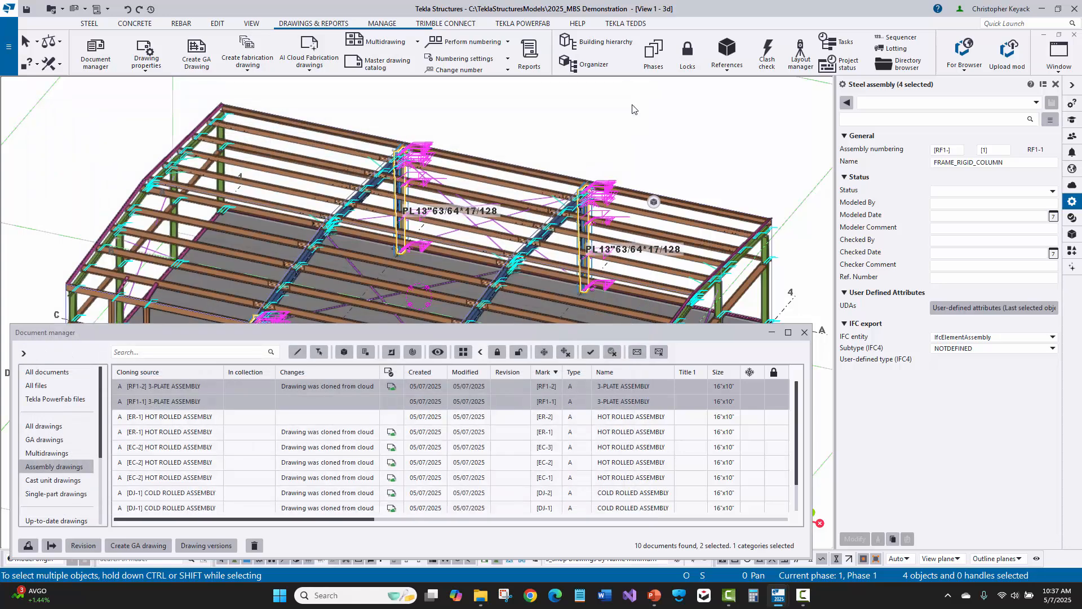